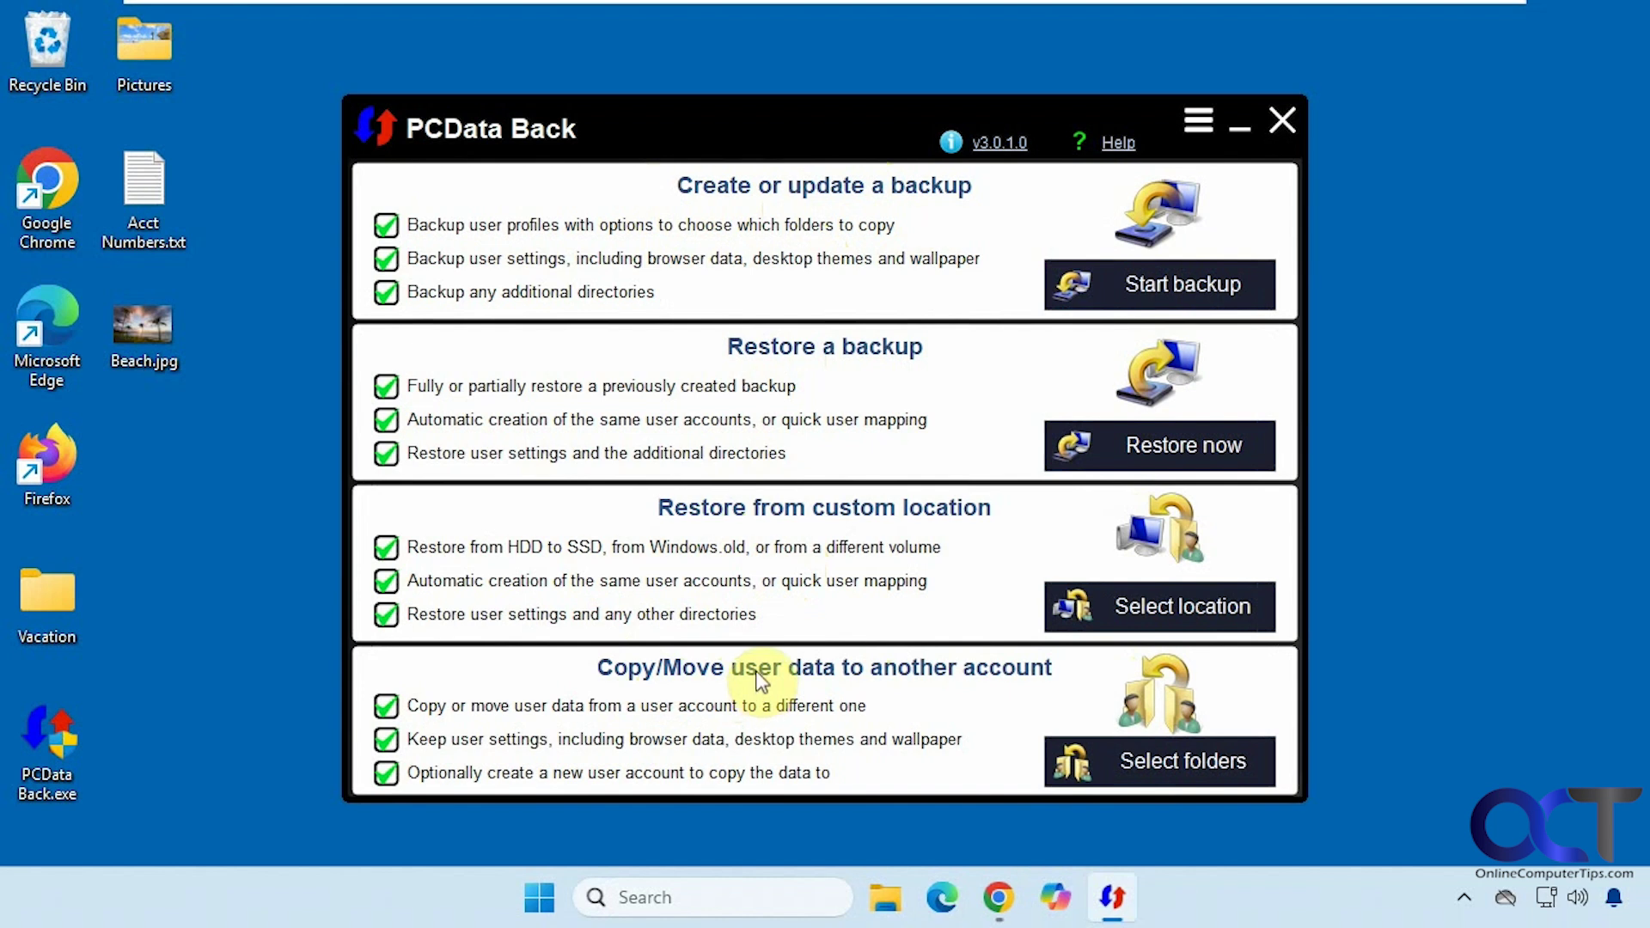
- Start a new backup and uncheck every user account except one, including WsiAccount
left_click(275, 204)
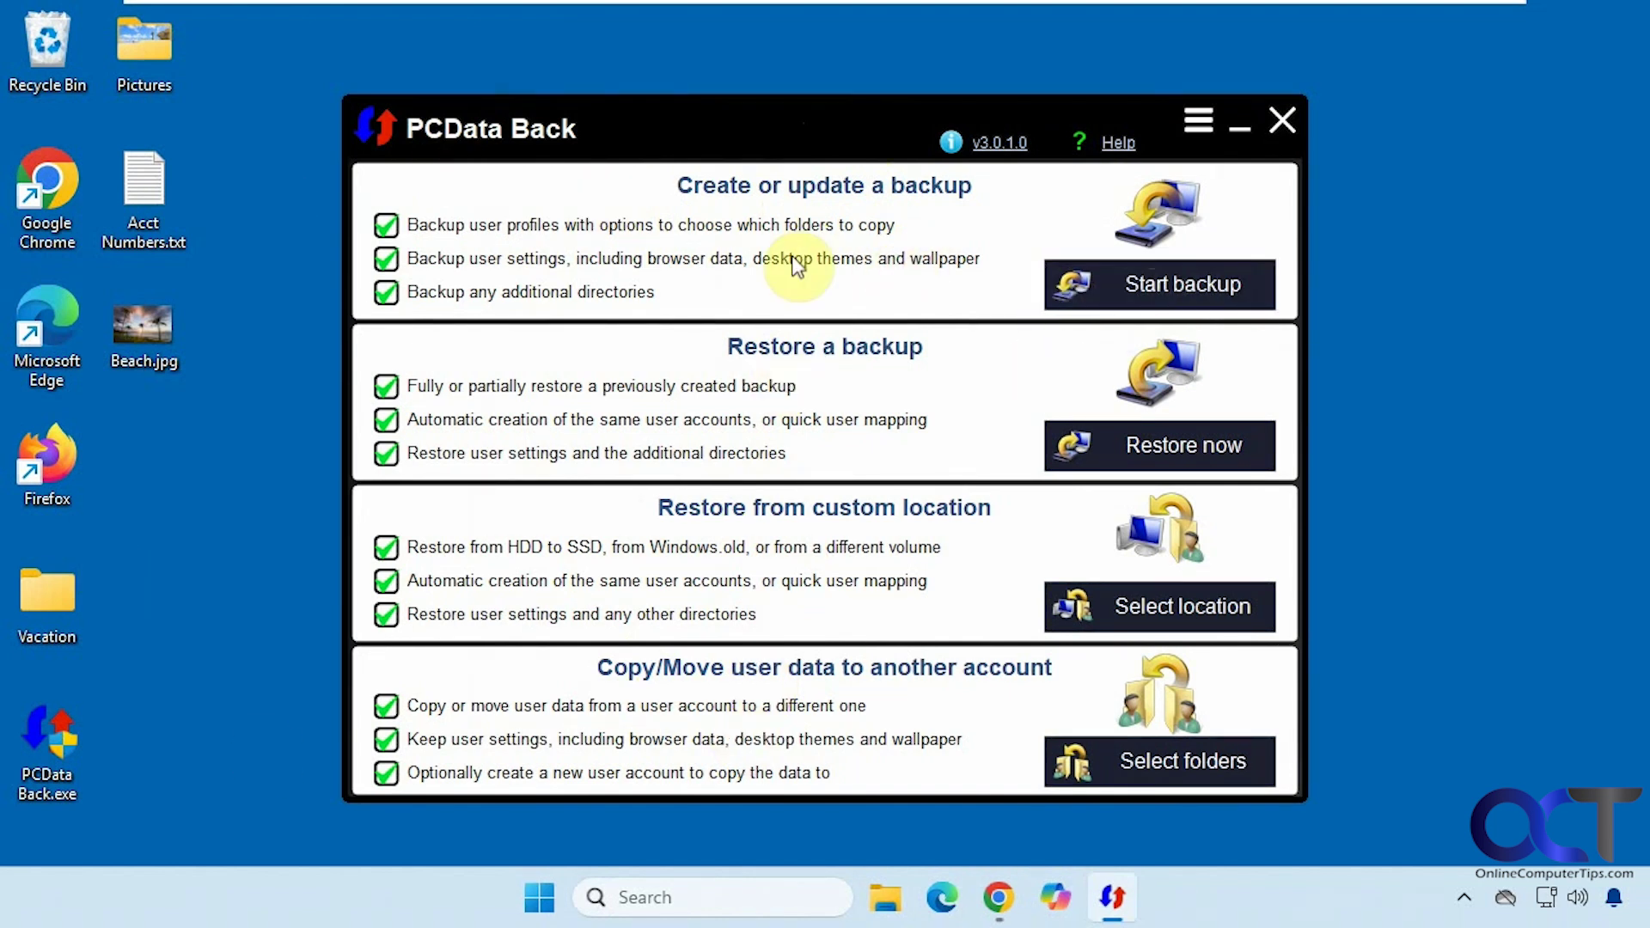
left_click(1156, 283)
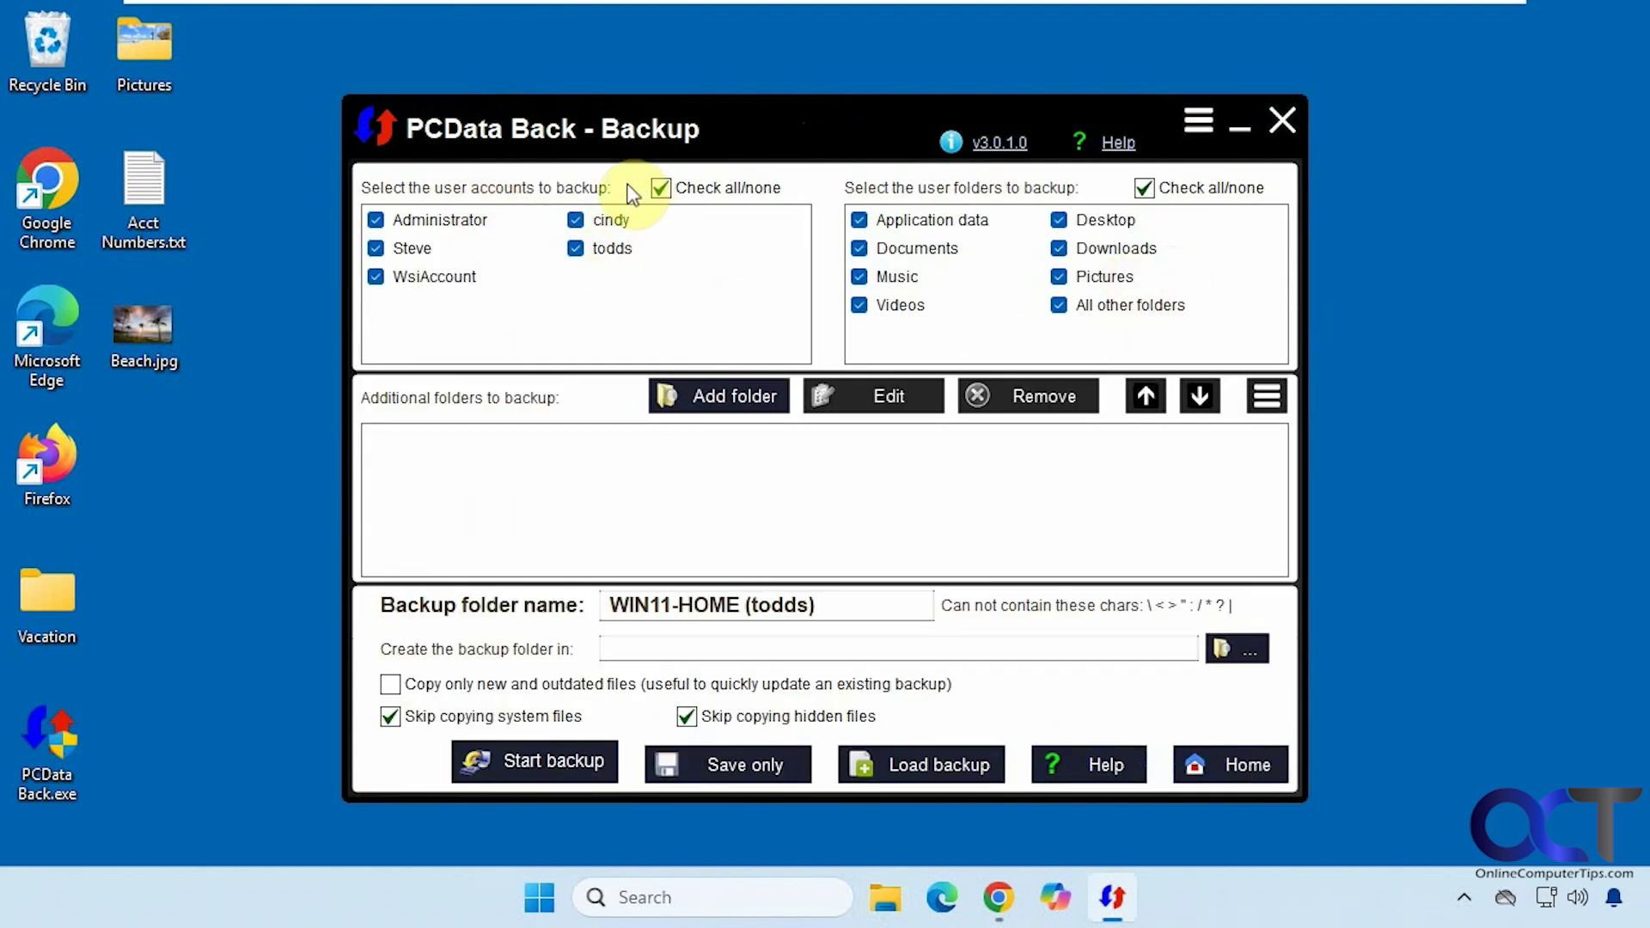
left_click(540, 898)
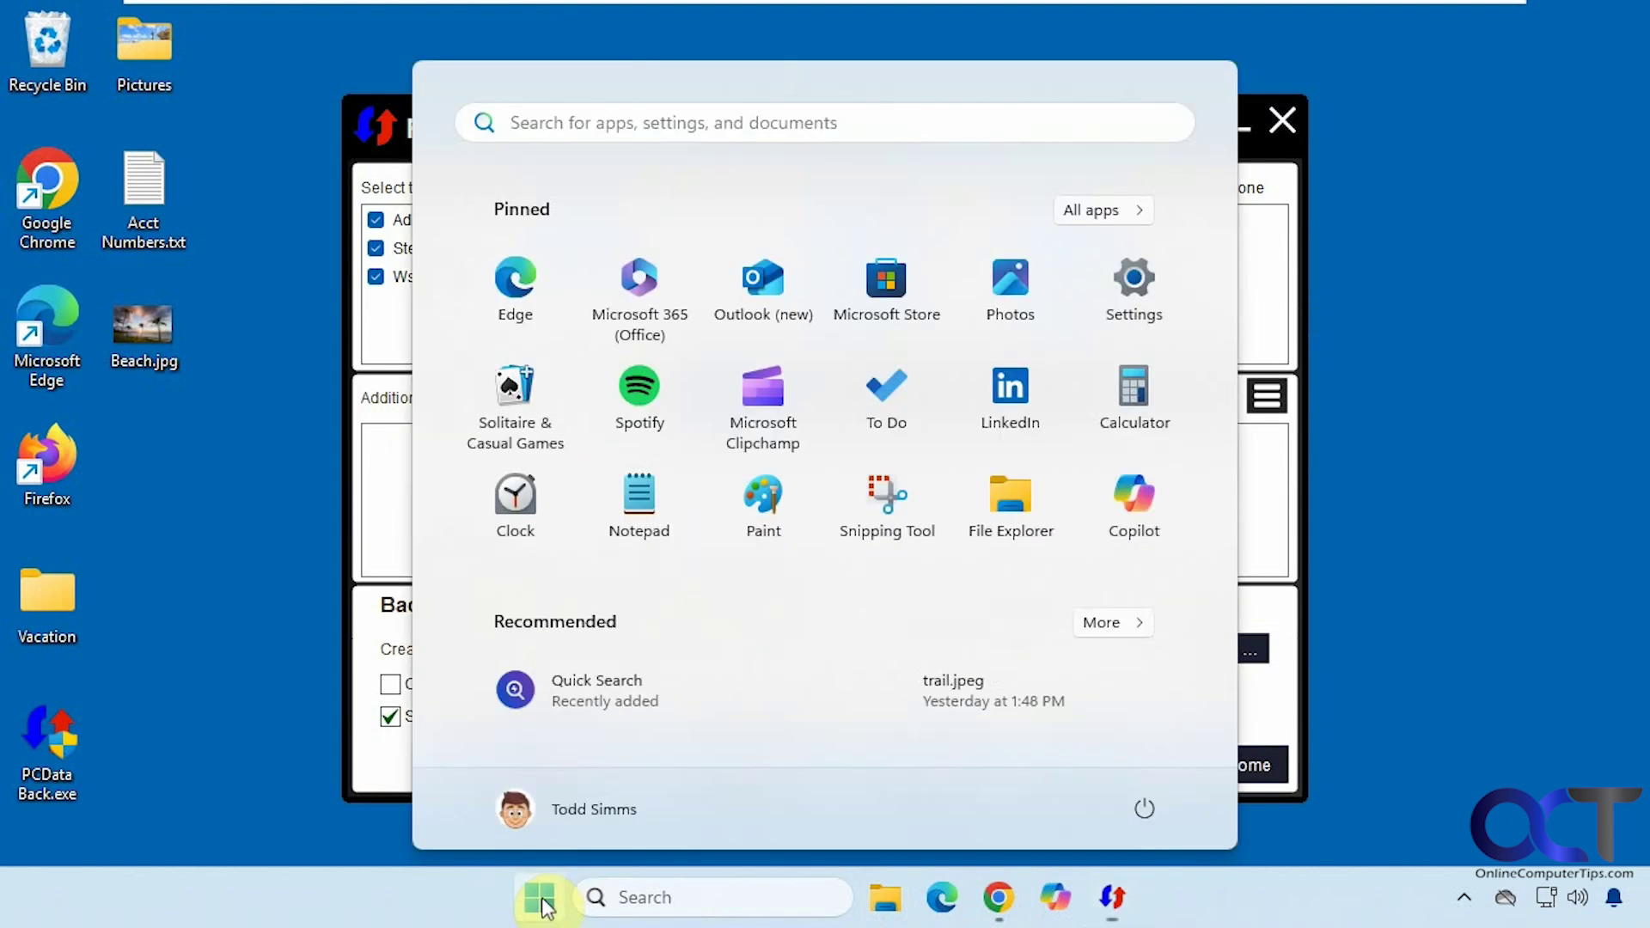
left_click(542, 902)
left_click(375, 247)
left_click(375, 220)
left_click(377, 275)
left_click(575, 221)
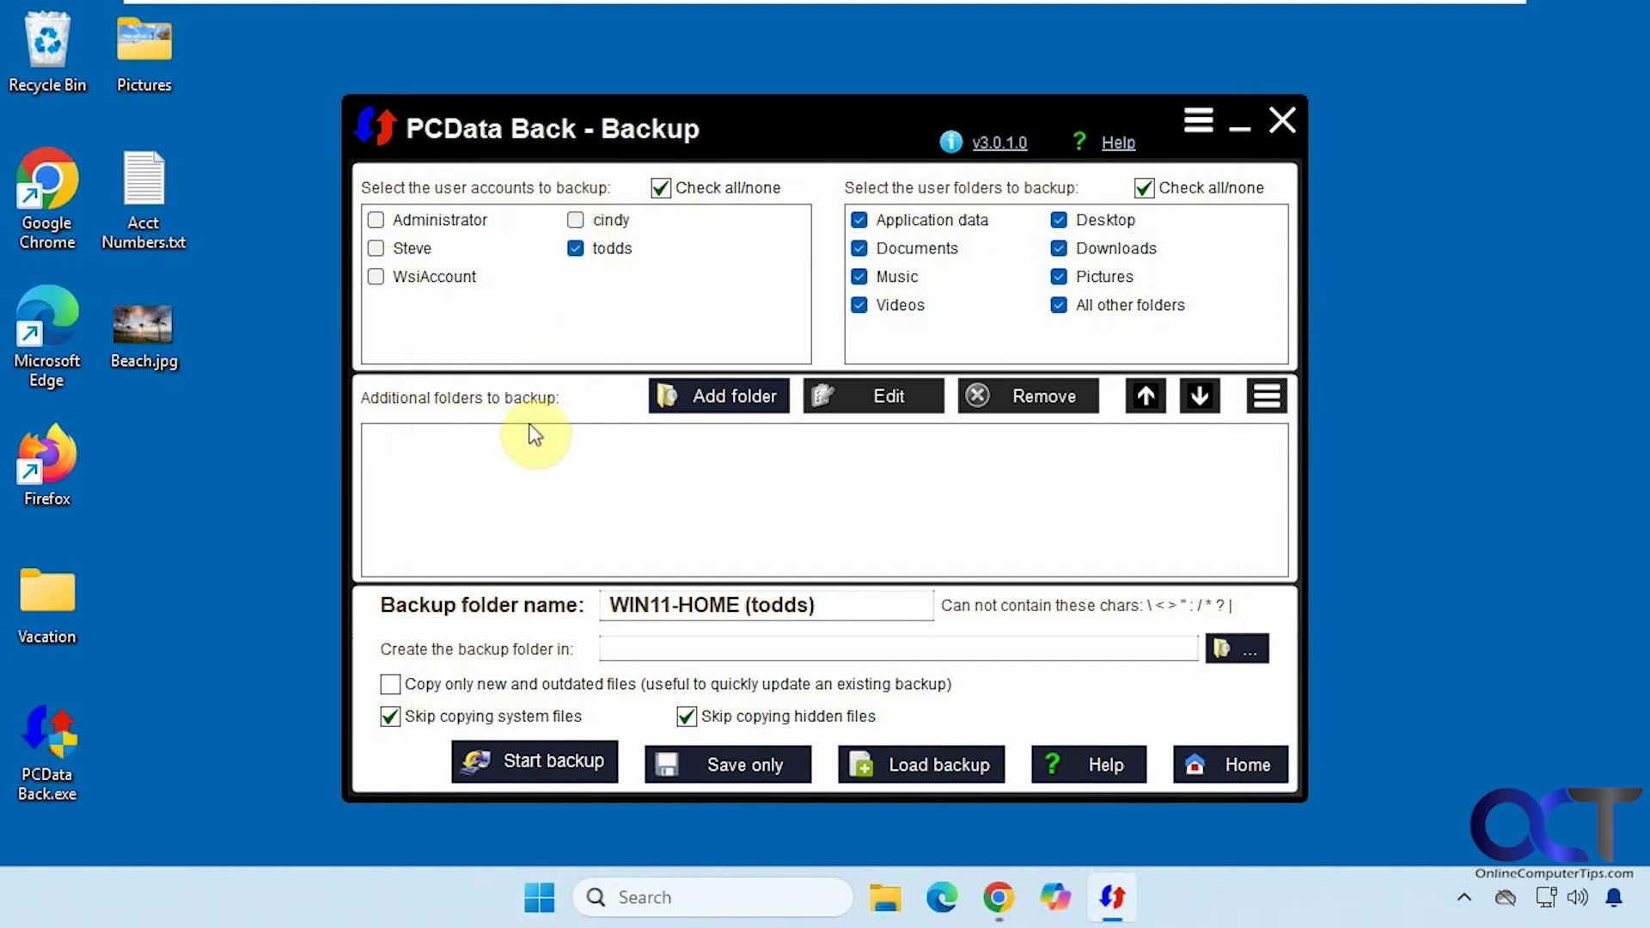
- Add C:\Confidential Files to the backup and exclude Application data
left_click(703, 396)
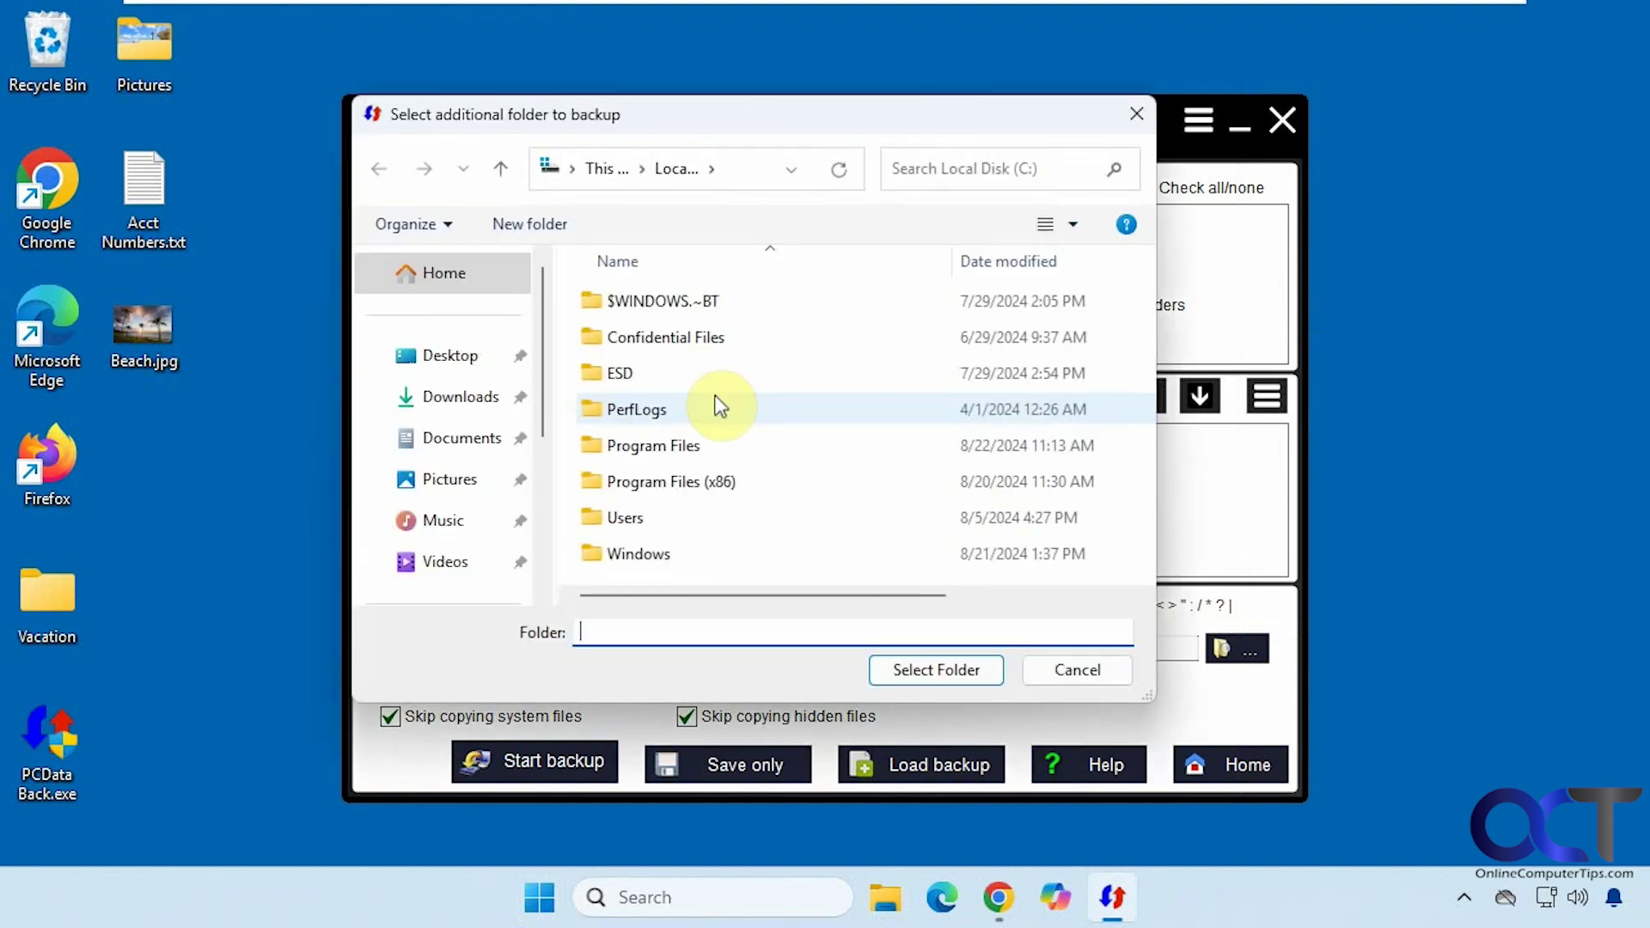
left_click(680, 342)
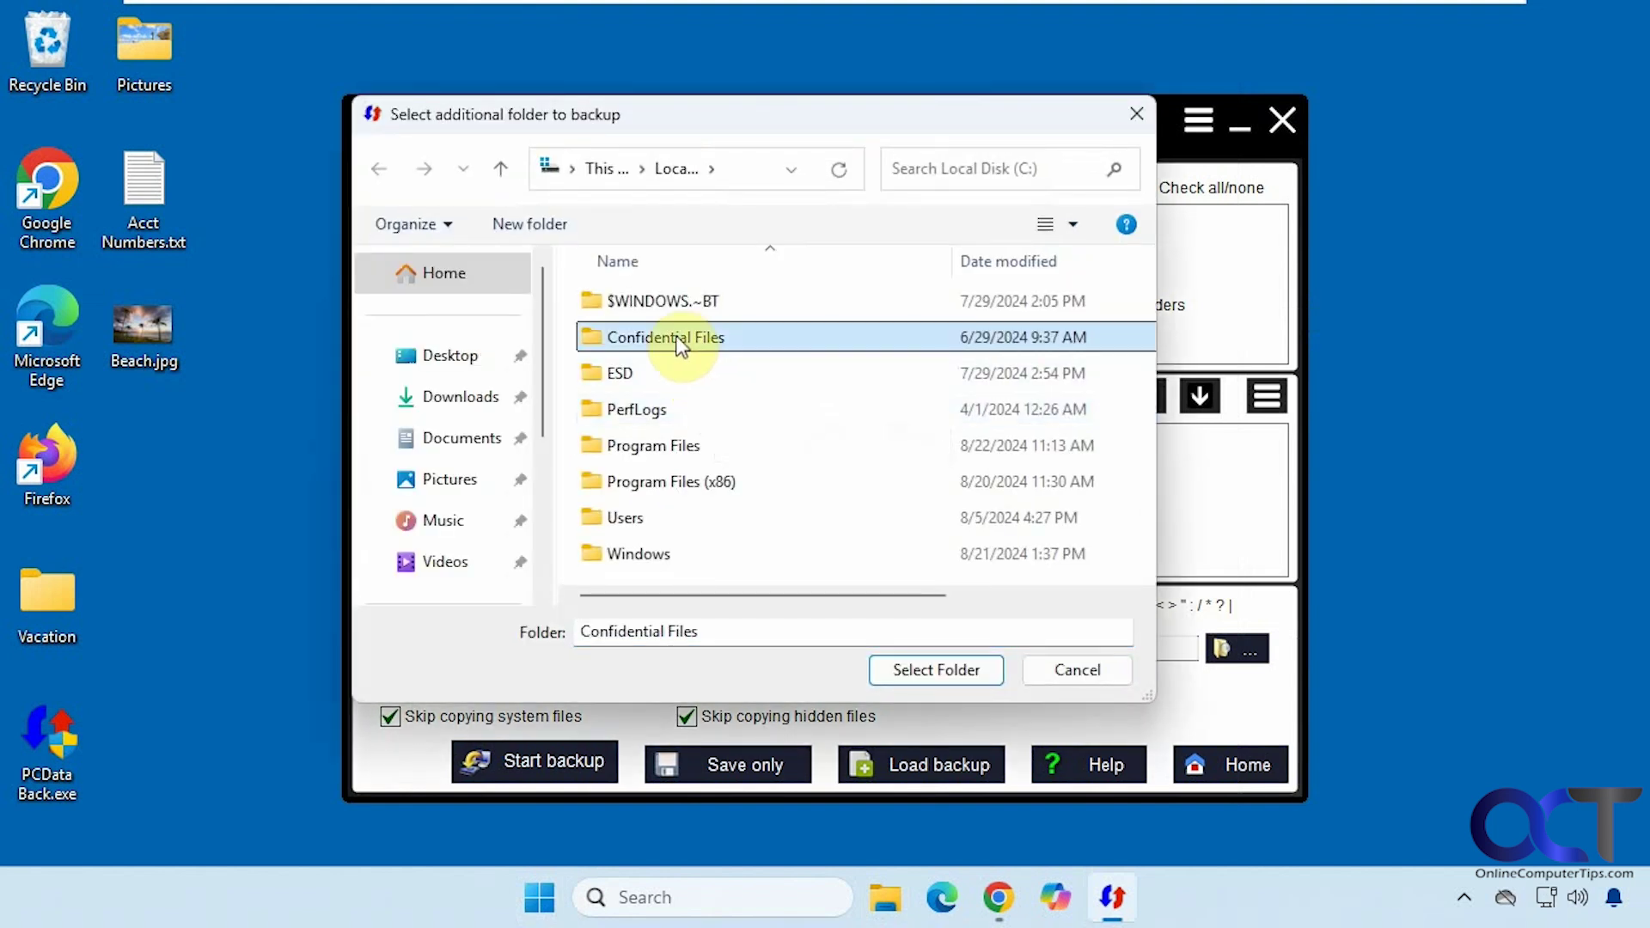
left_click(902, 667)
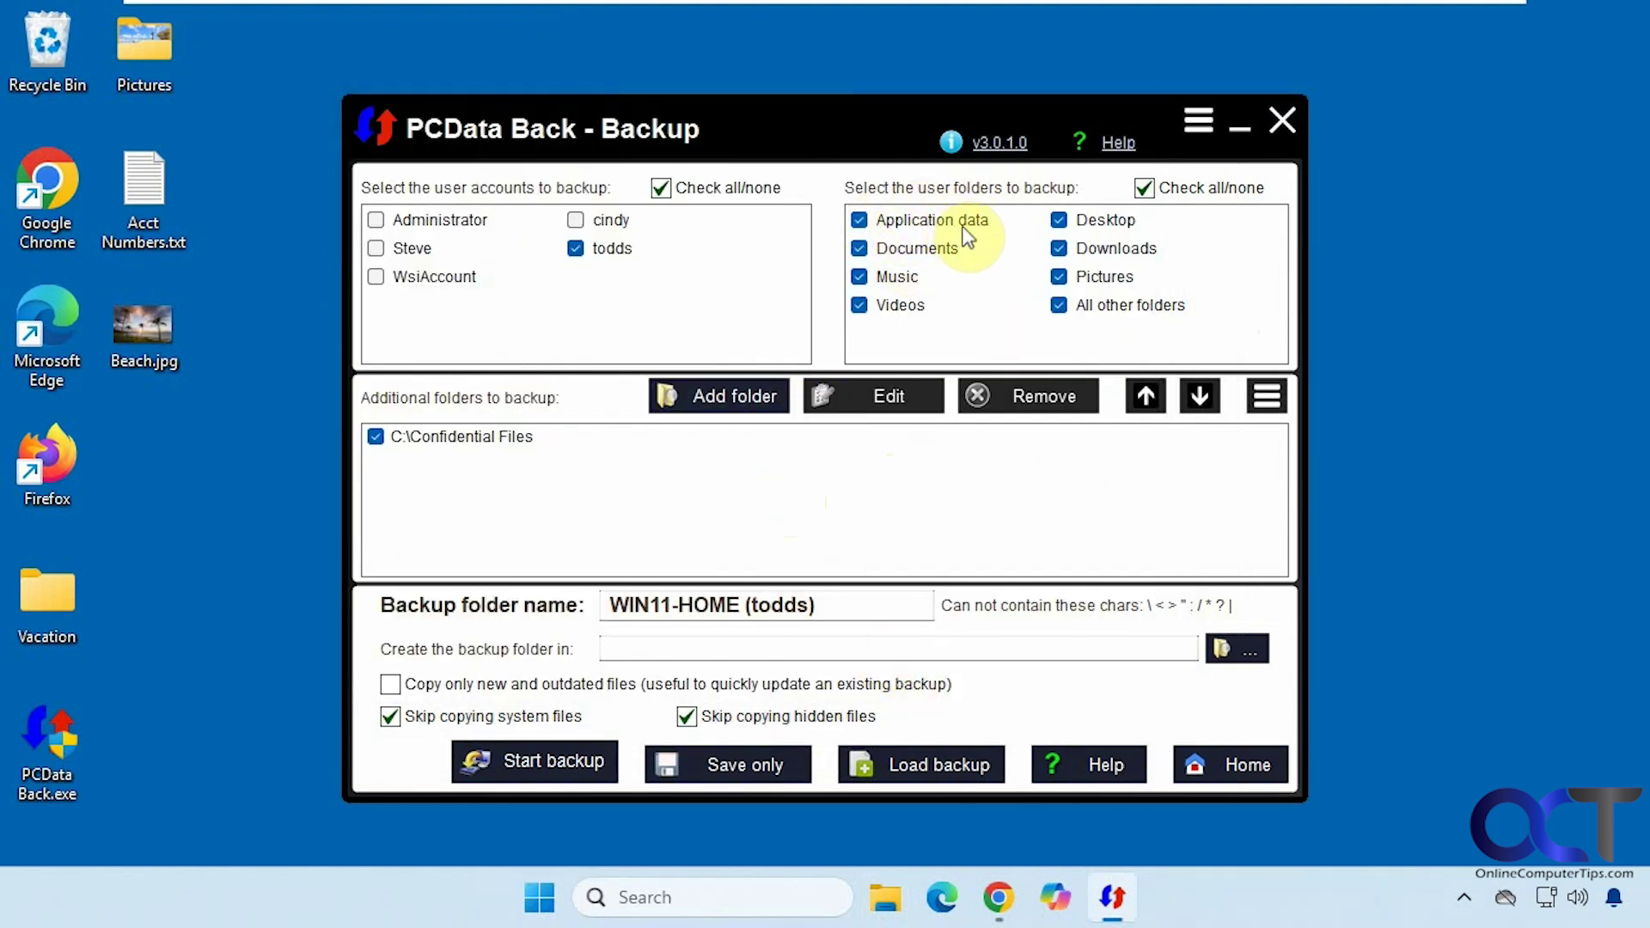
left_click(859, 220)
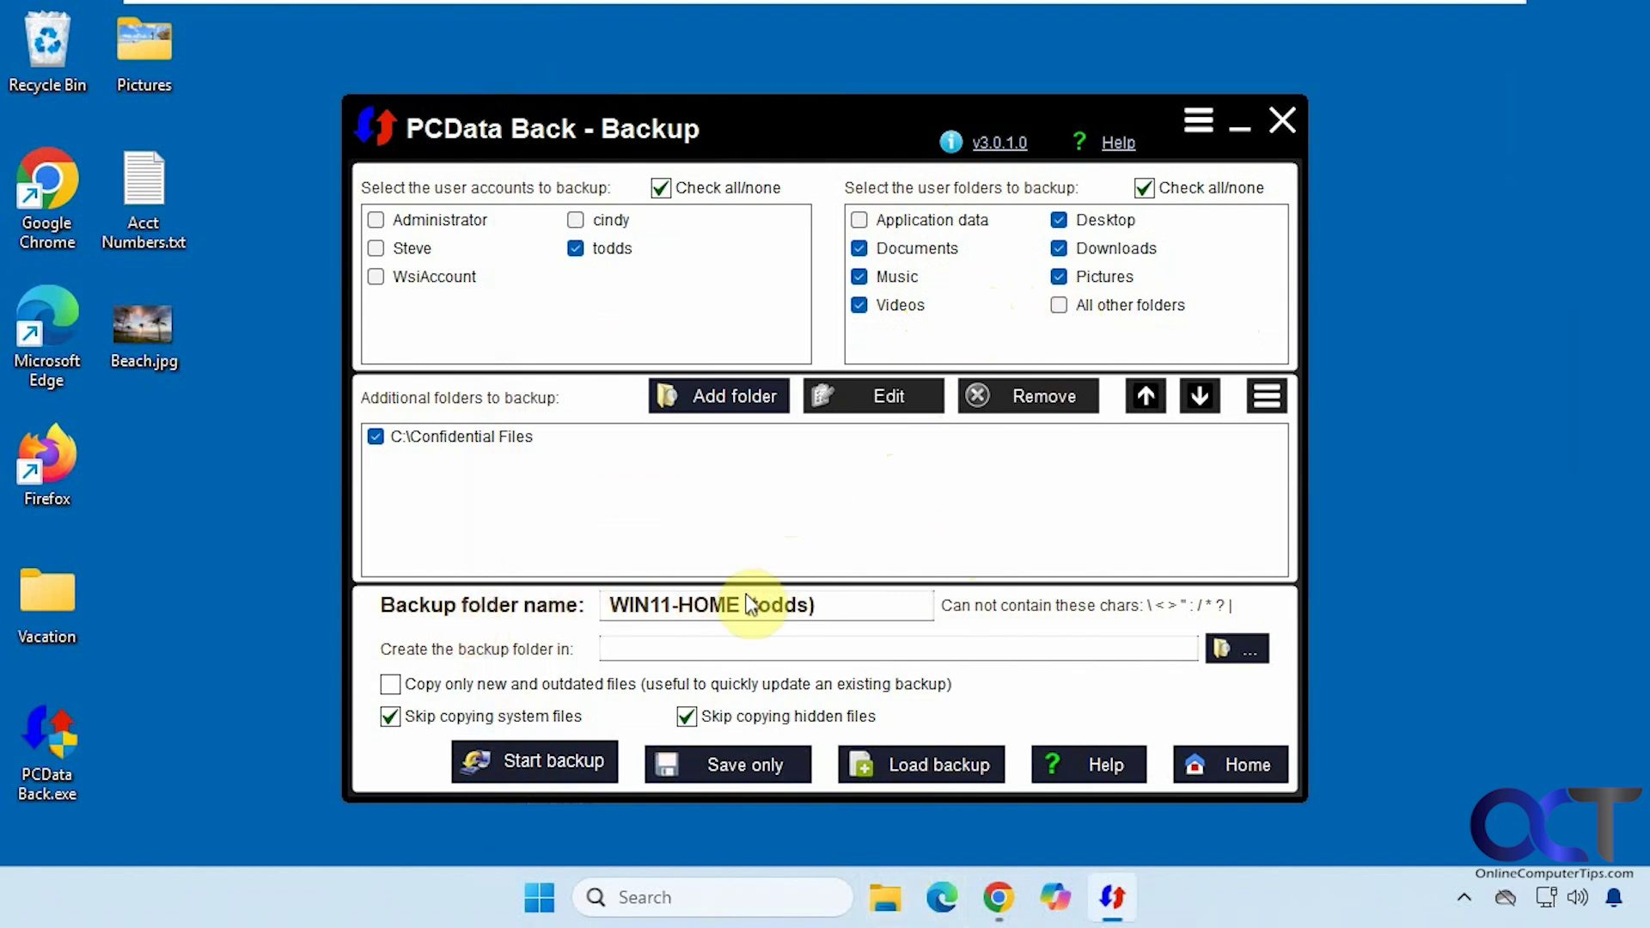
- Choose the User Backup folder on the Data (E:) drive as the backup destination
left_click(1227, 656)
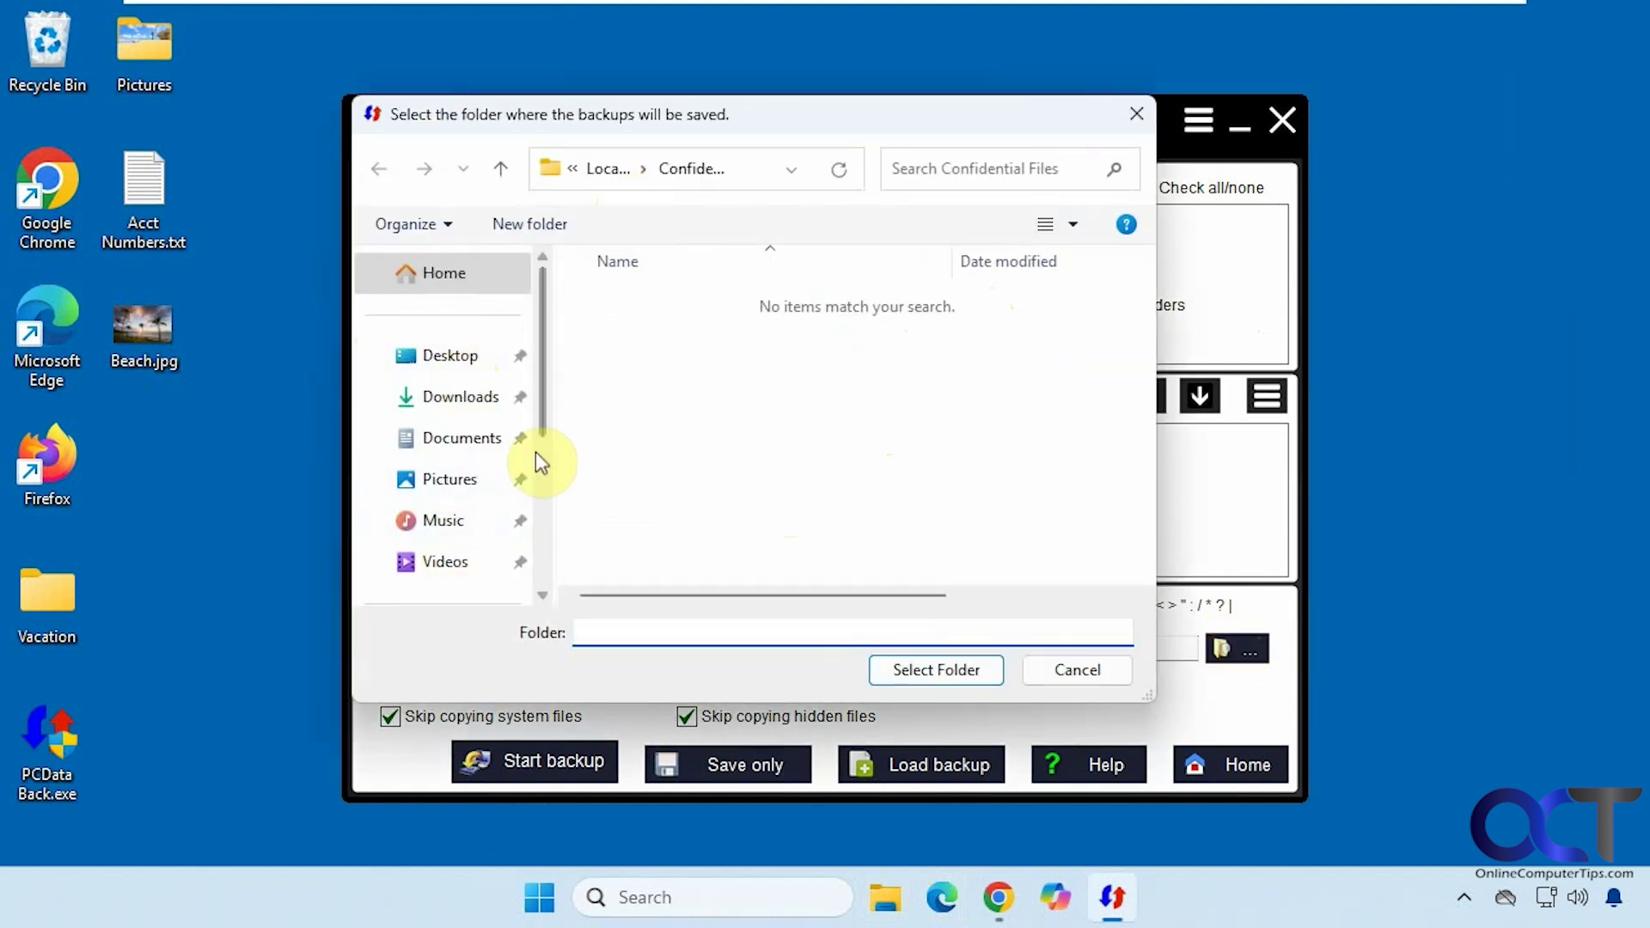
left_click_drag(544, 415, 538, 521)
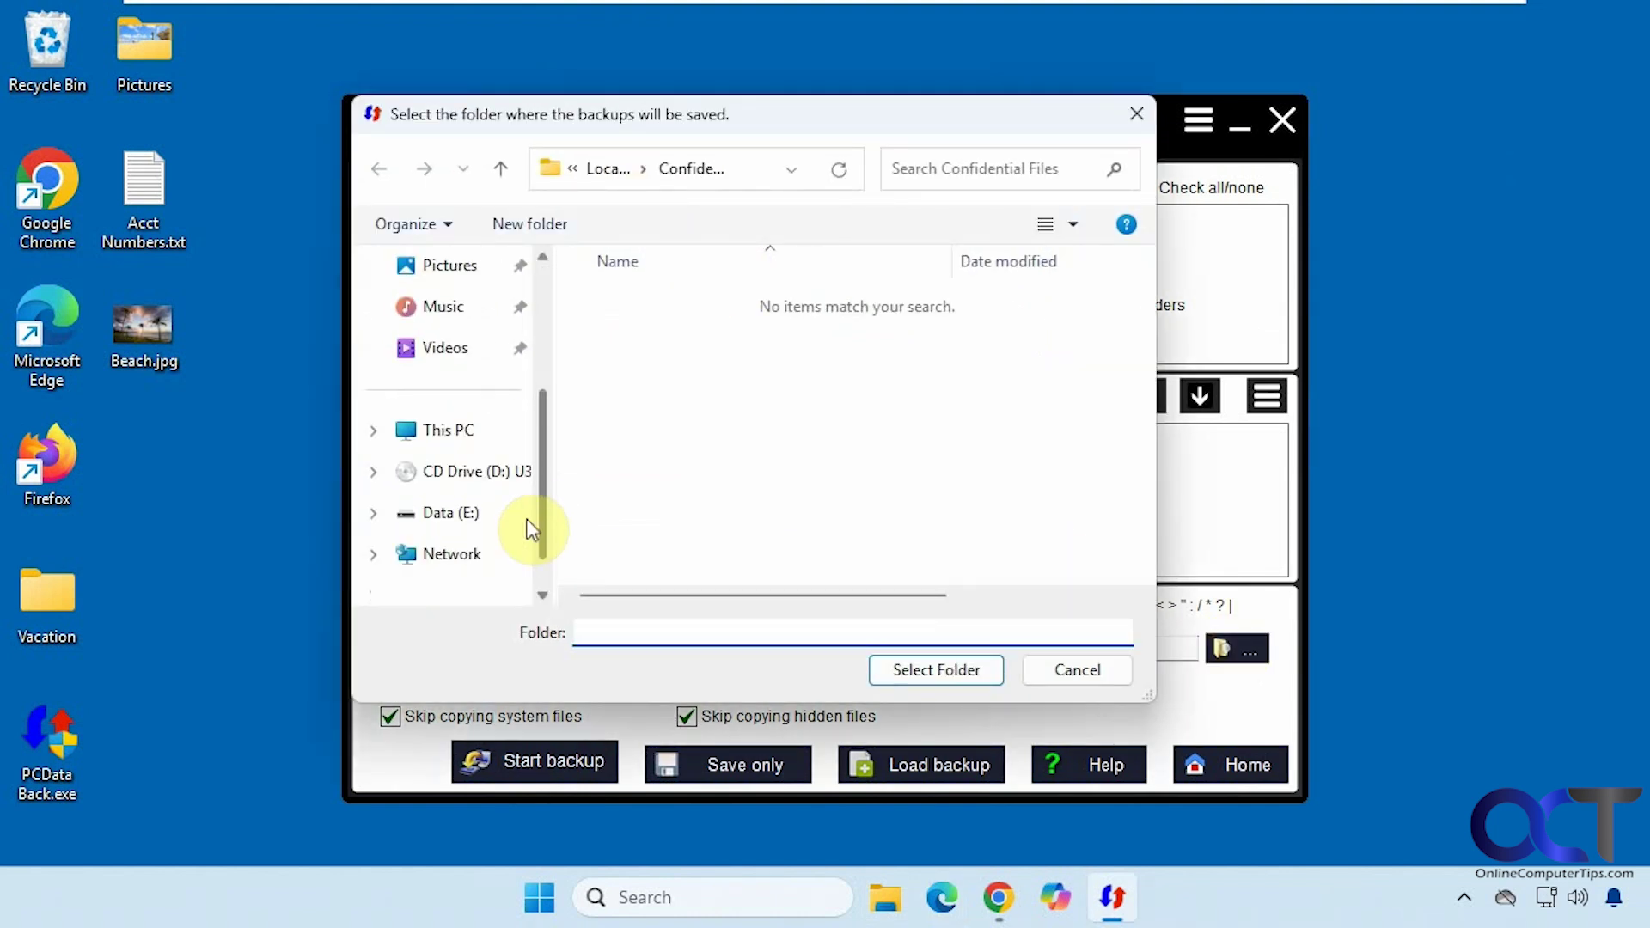
left_click(475, 518)
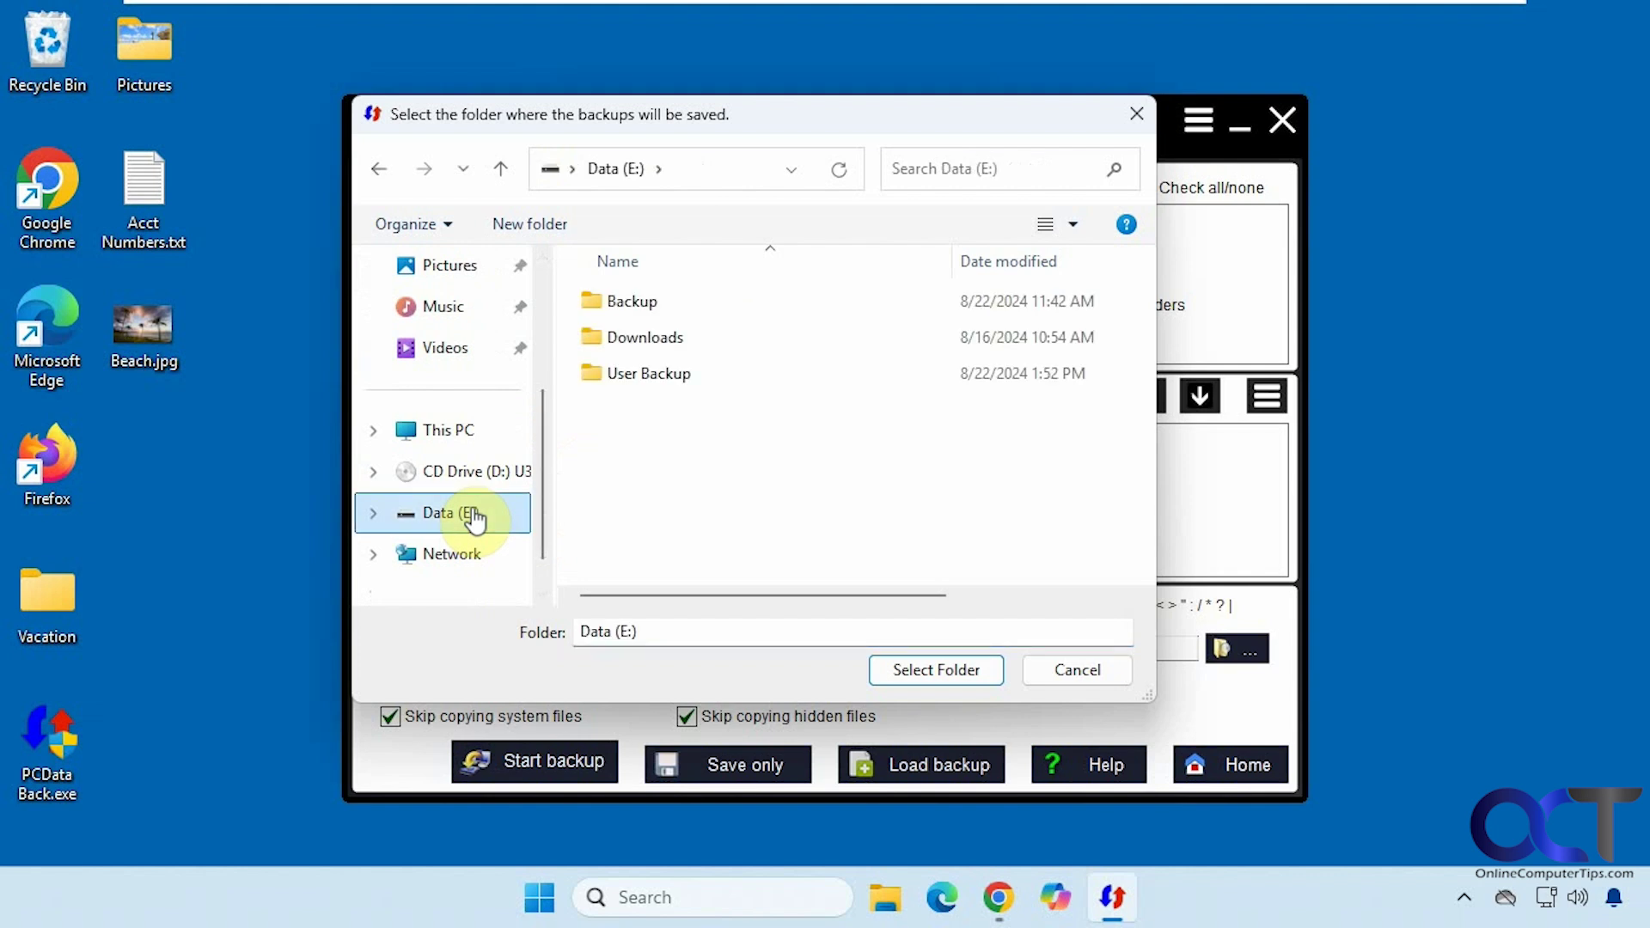
double_click(665, 378)
left_click(948, 669)
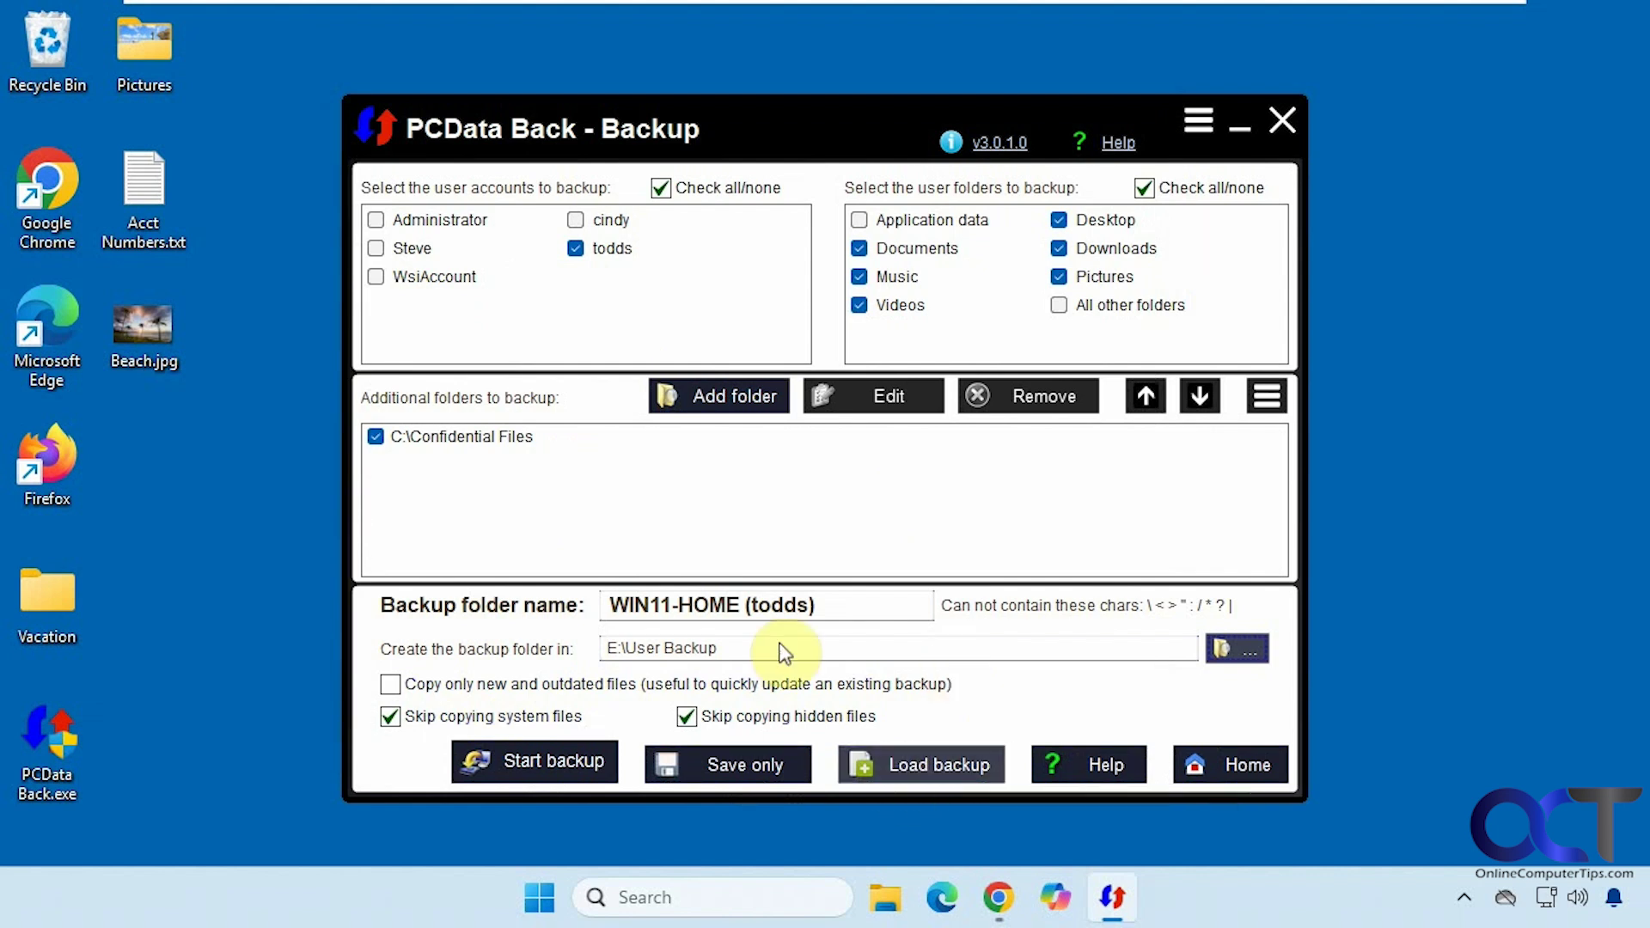
- Run the backup with 'Do nothing' on completion and acknowledge the success message
left_click(542, 769)
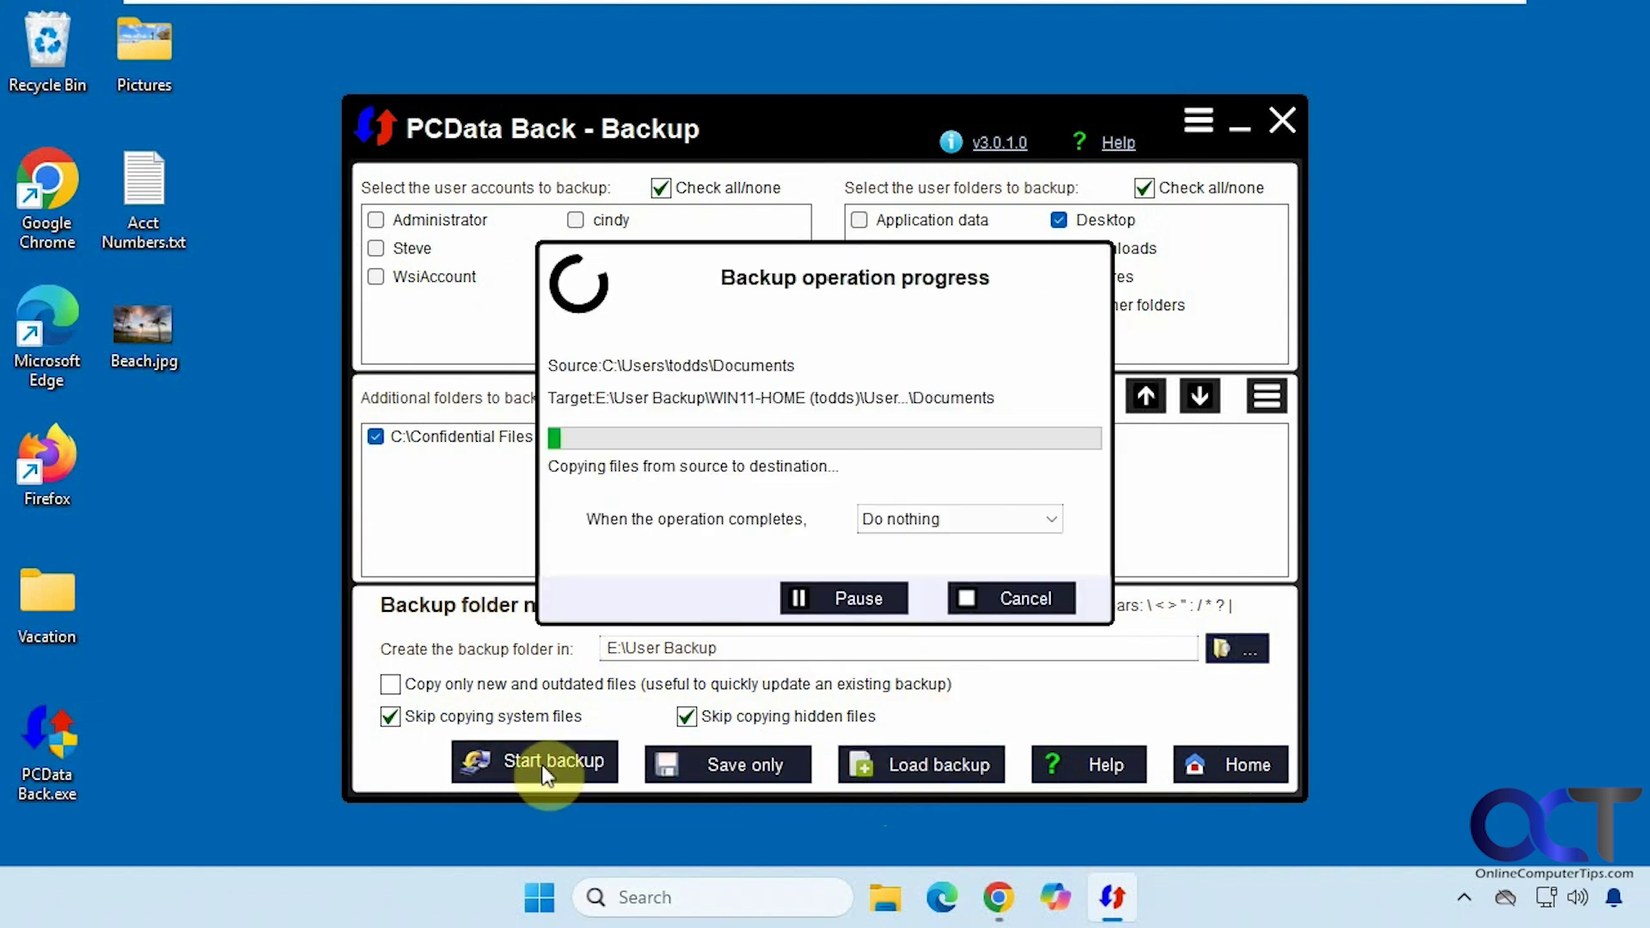
left_click(1042, 519)
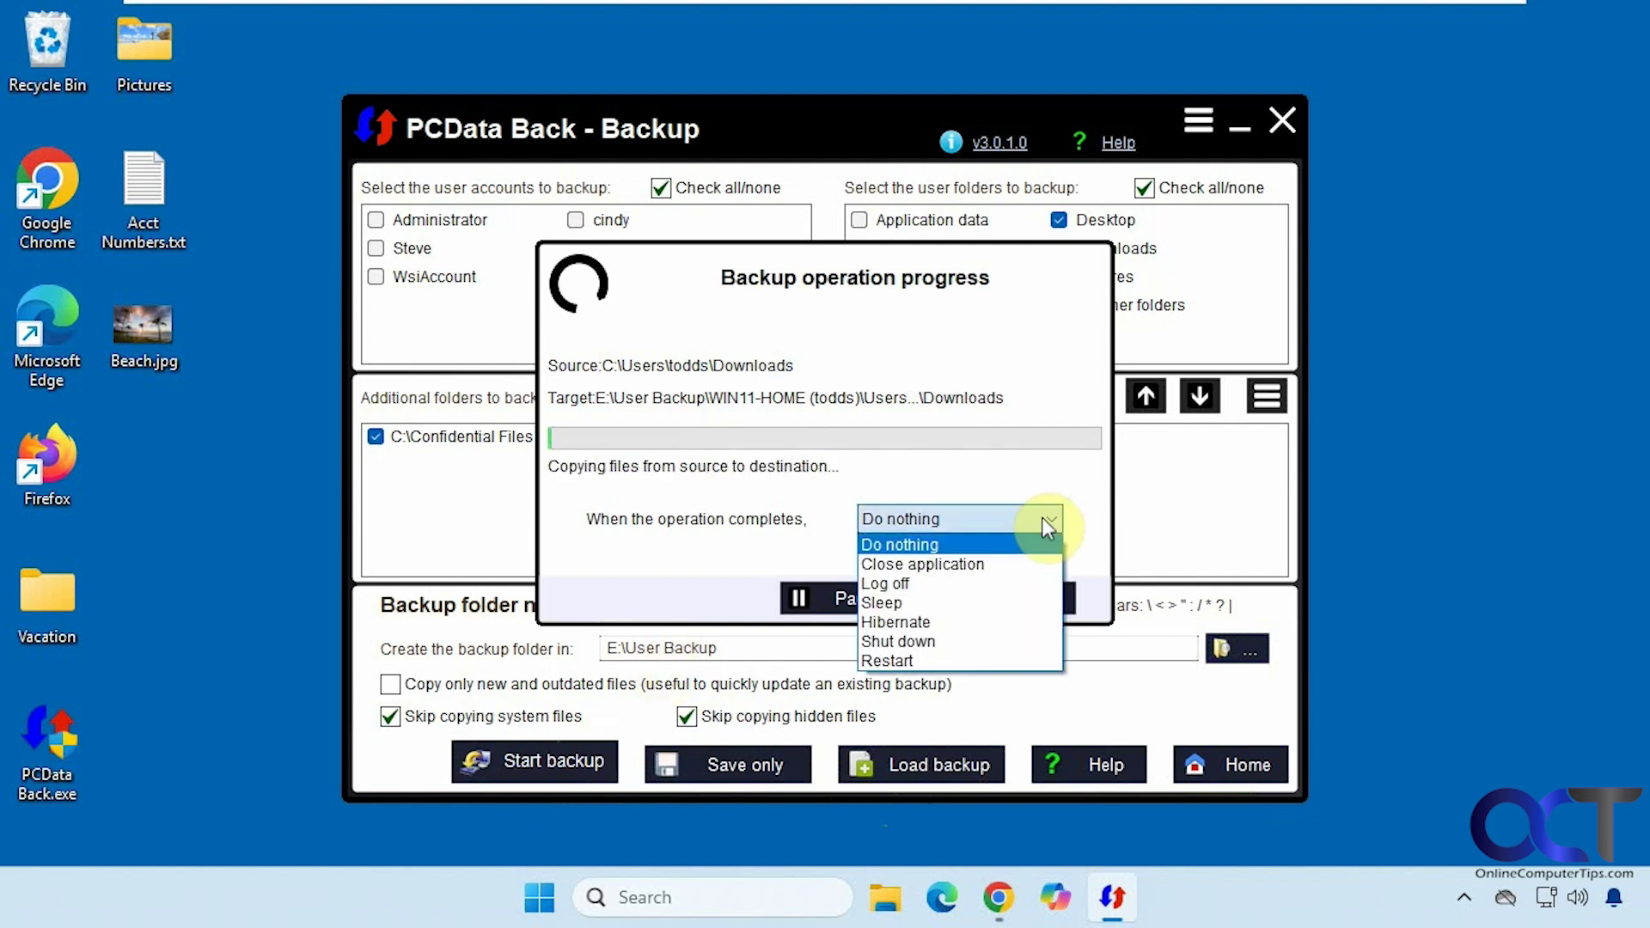
left_click(1041, 518)
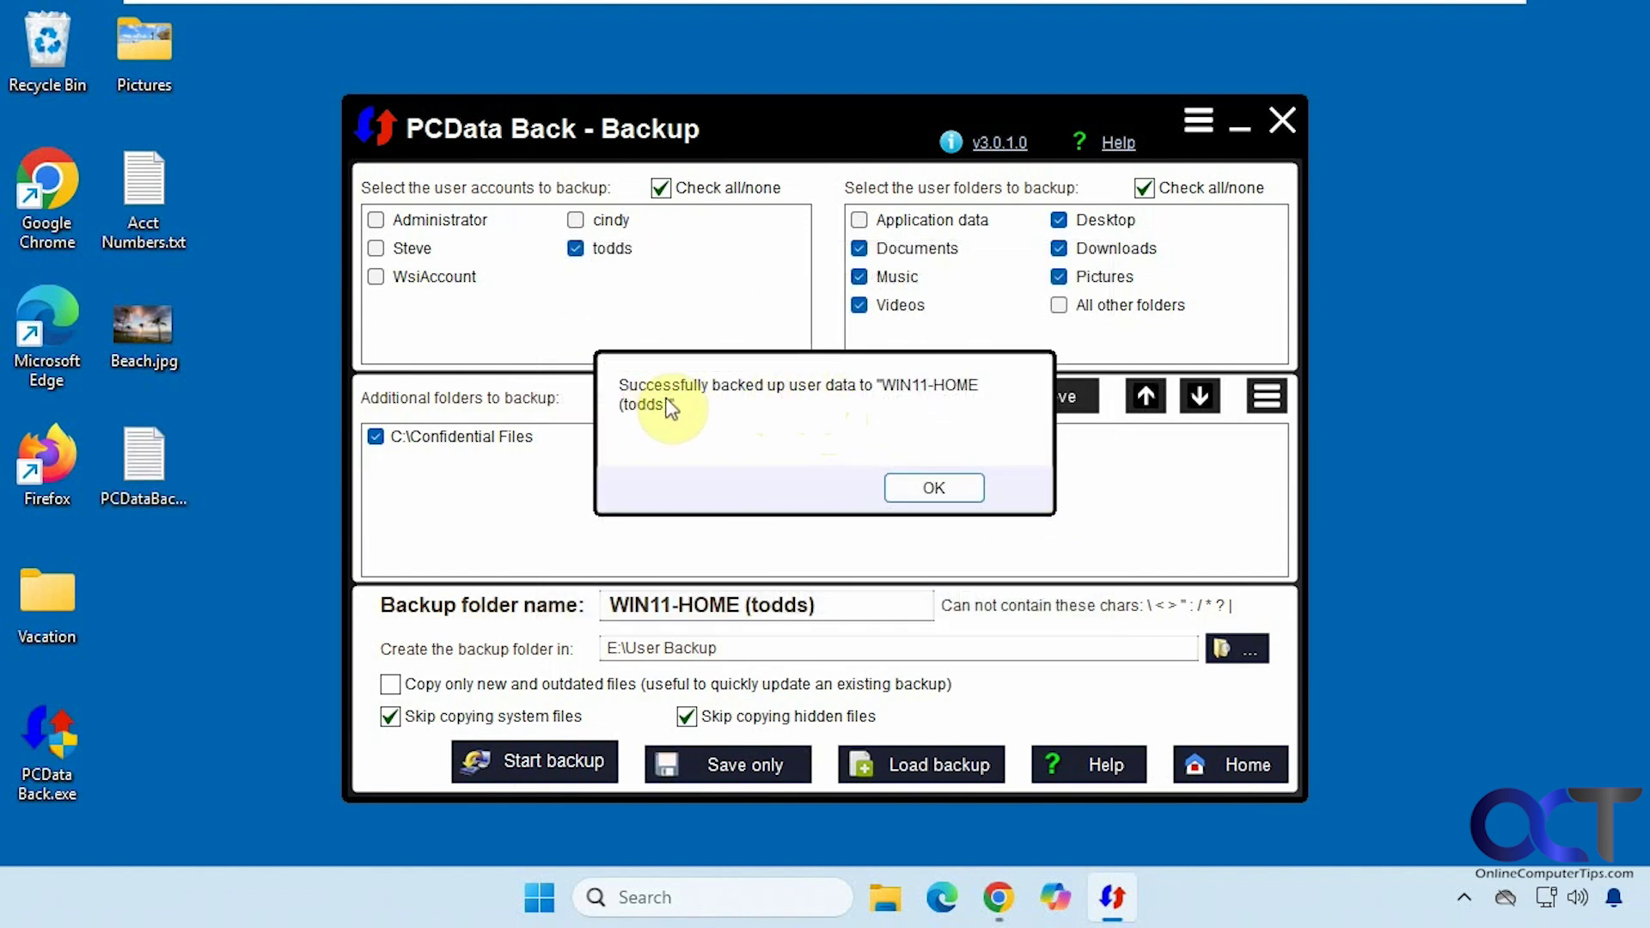
left_click(908, 488)
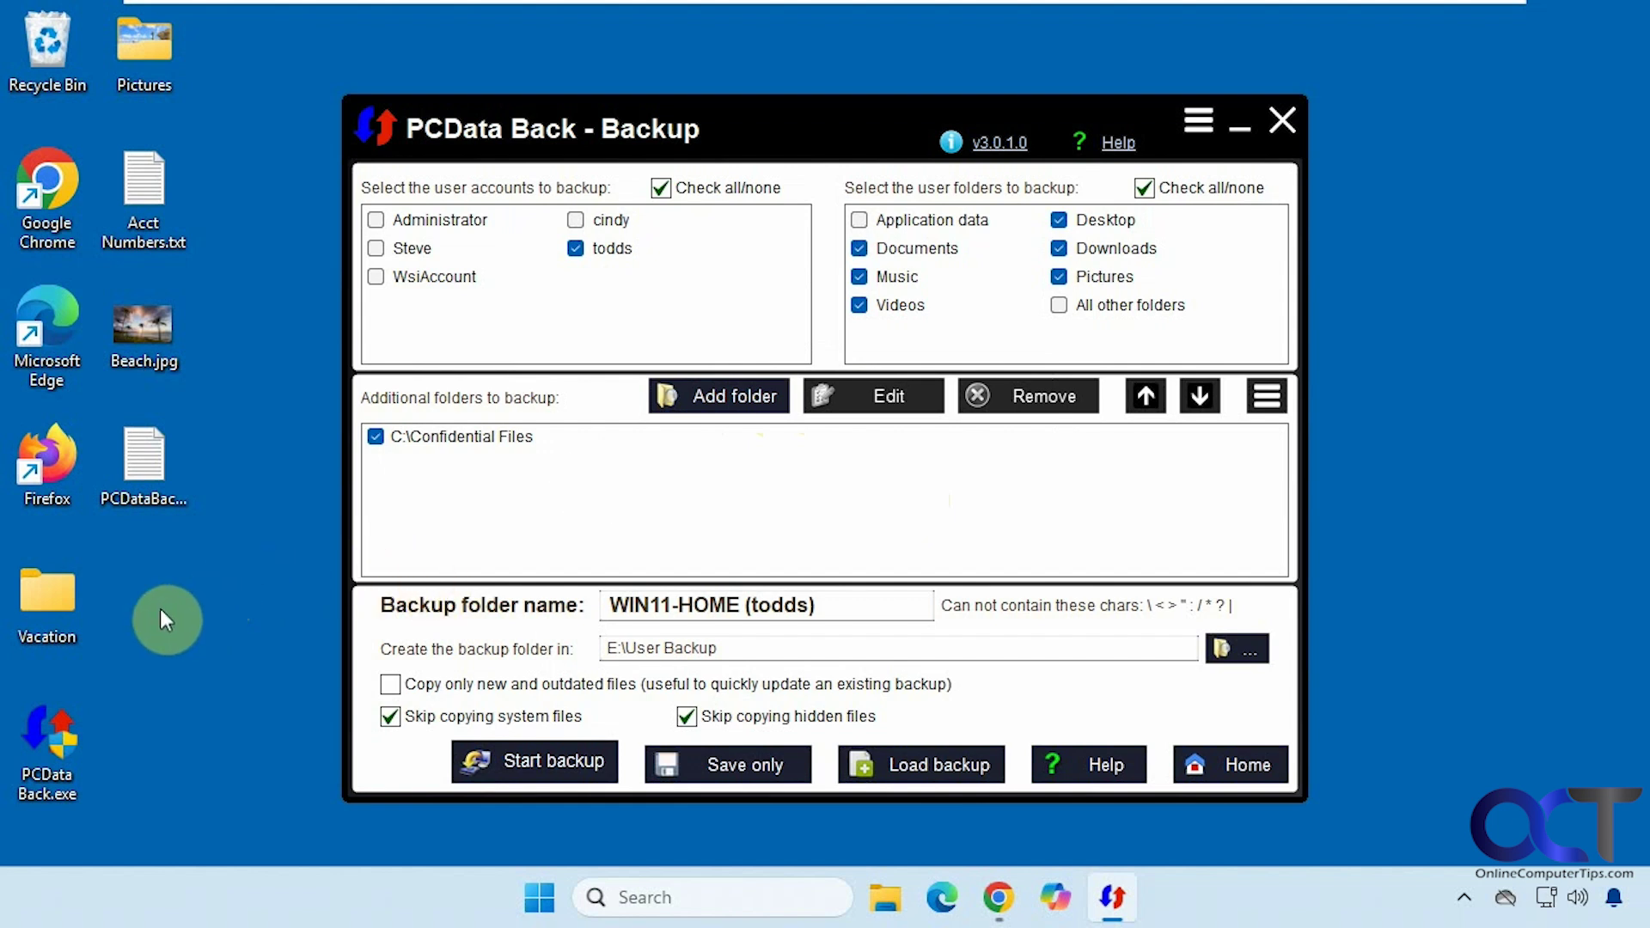
- Delete the desktop files, browser shortcuts and Vacation folder, keeping Recycle Bin and PCData Back.exe
left_click_drag(232, 539, 129, 669)
left_click_drag(120, 606, 29, 193)
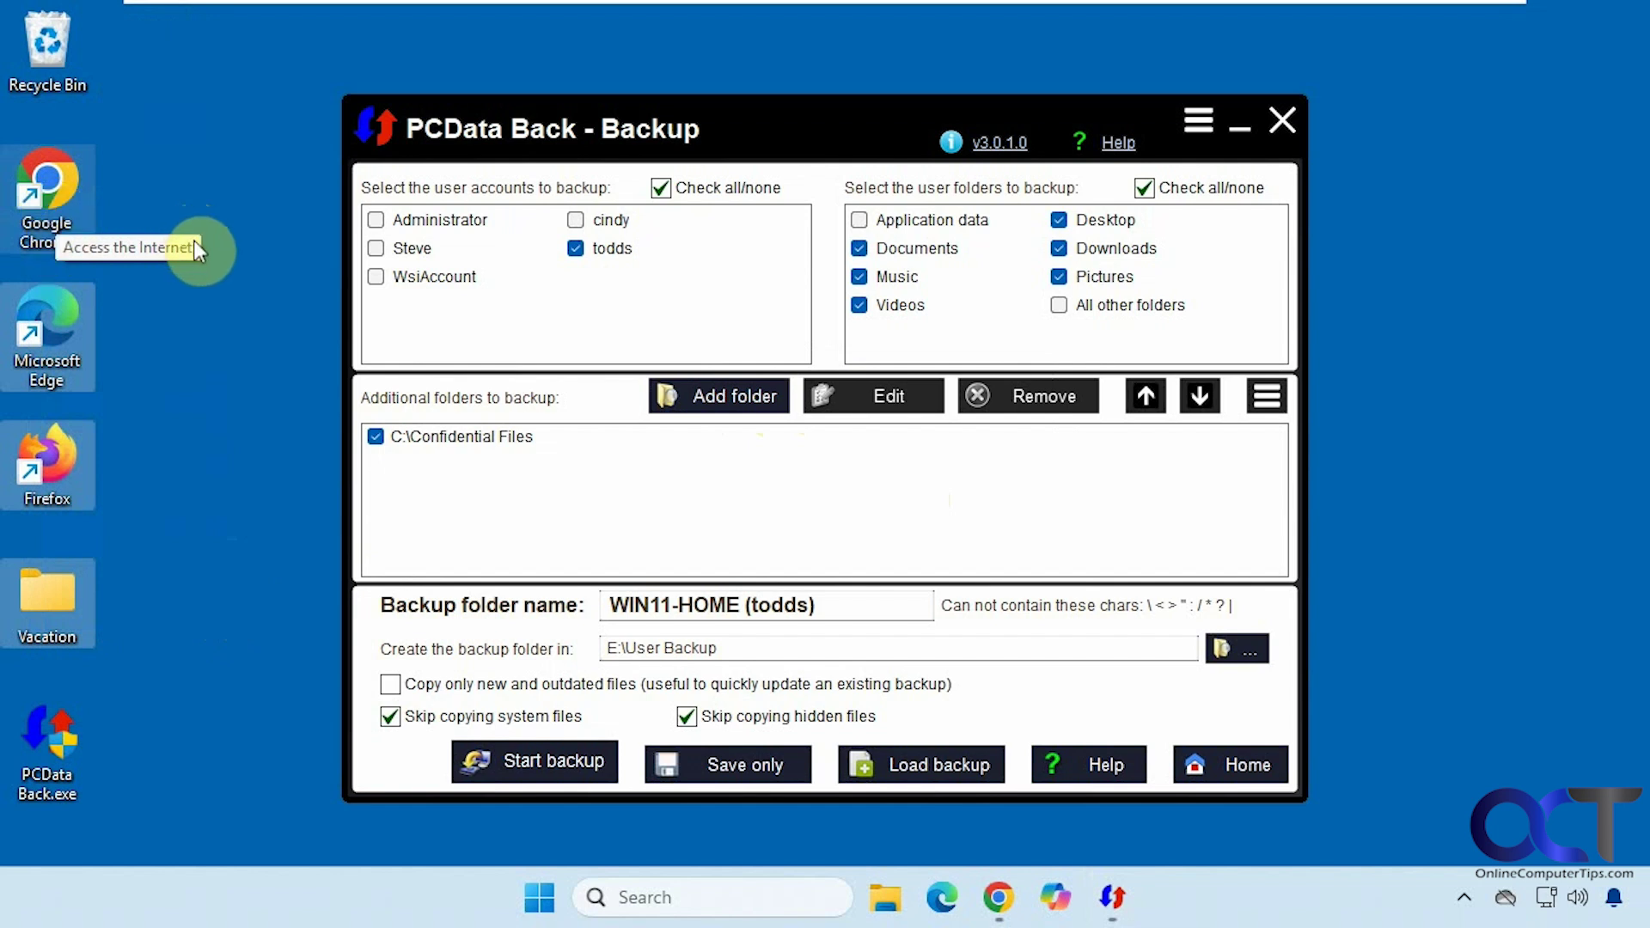
key("Delete")
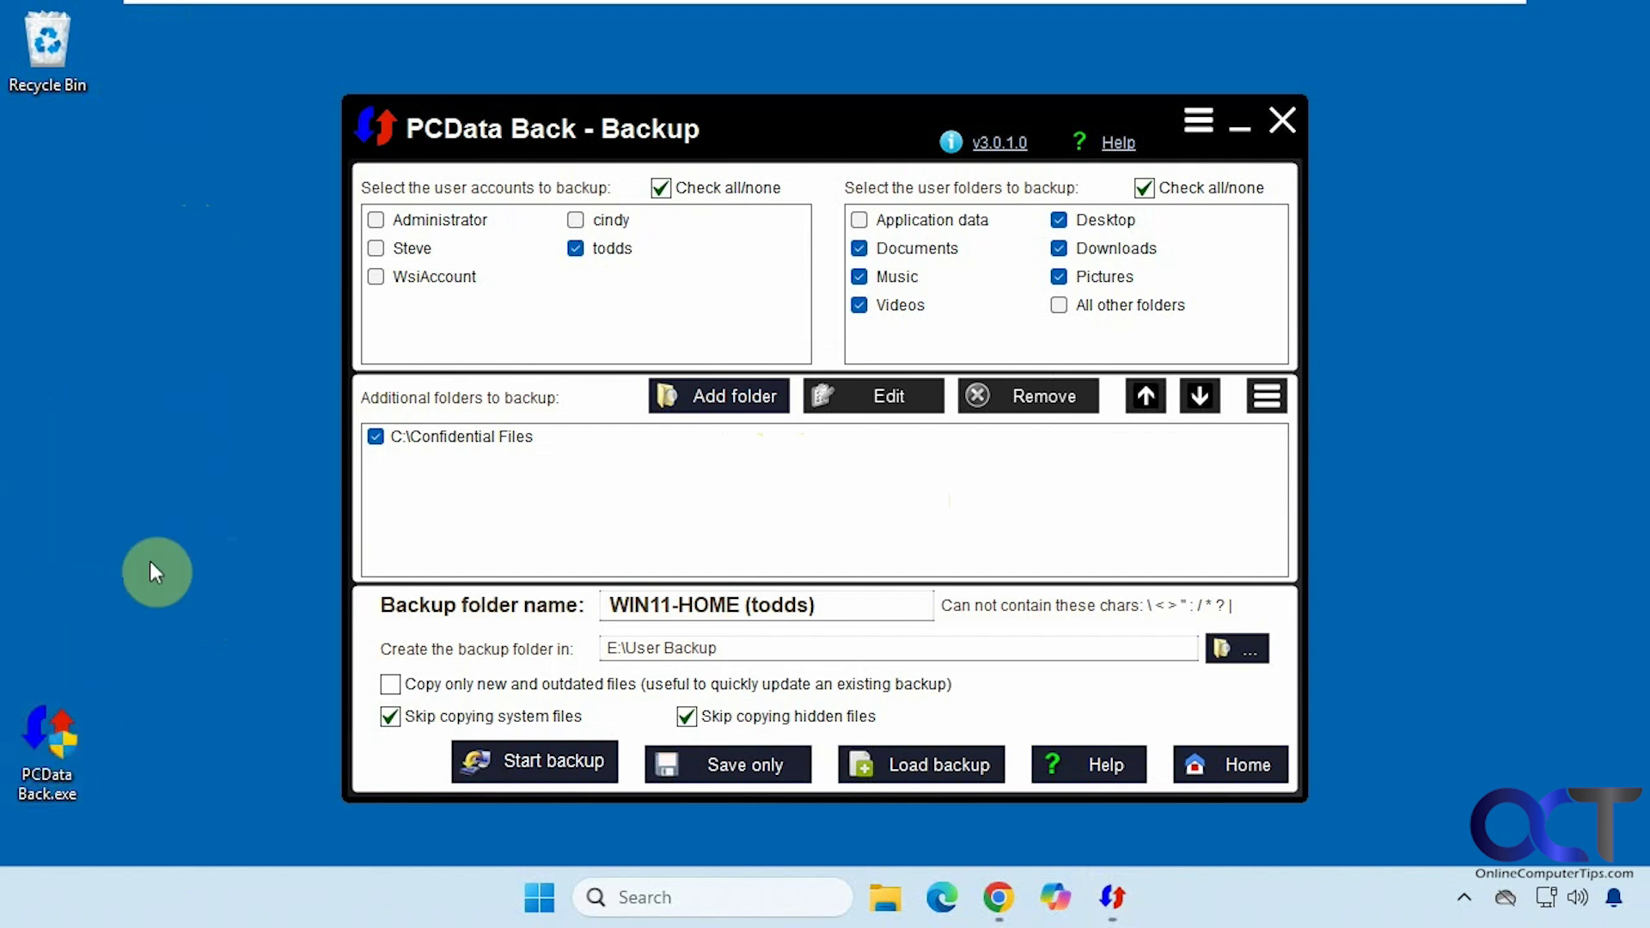
- Delete the four Documents folders, from Class Spreadsheets through WindowsPowerShell
left_click(884, 897)
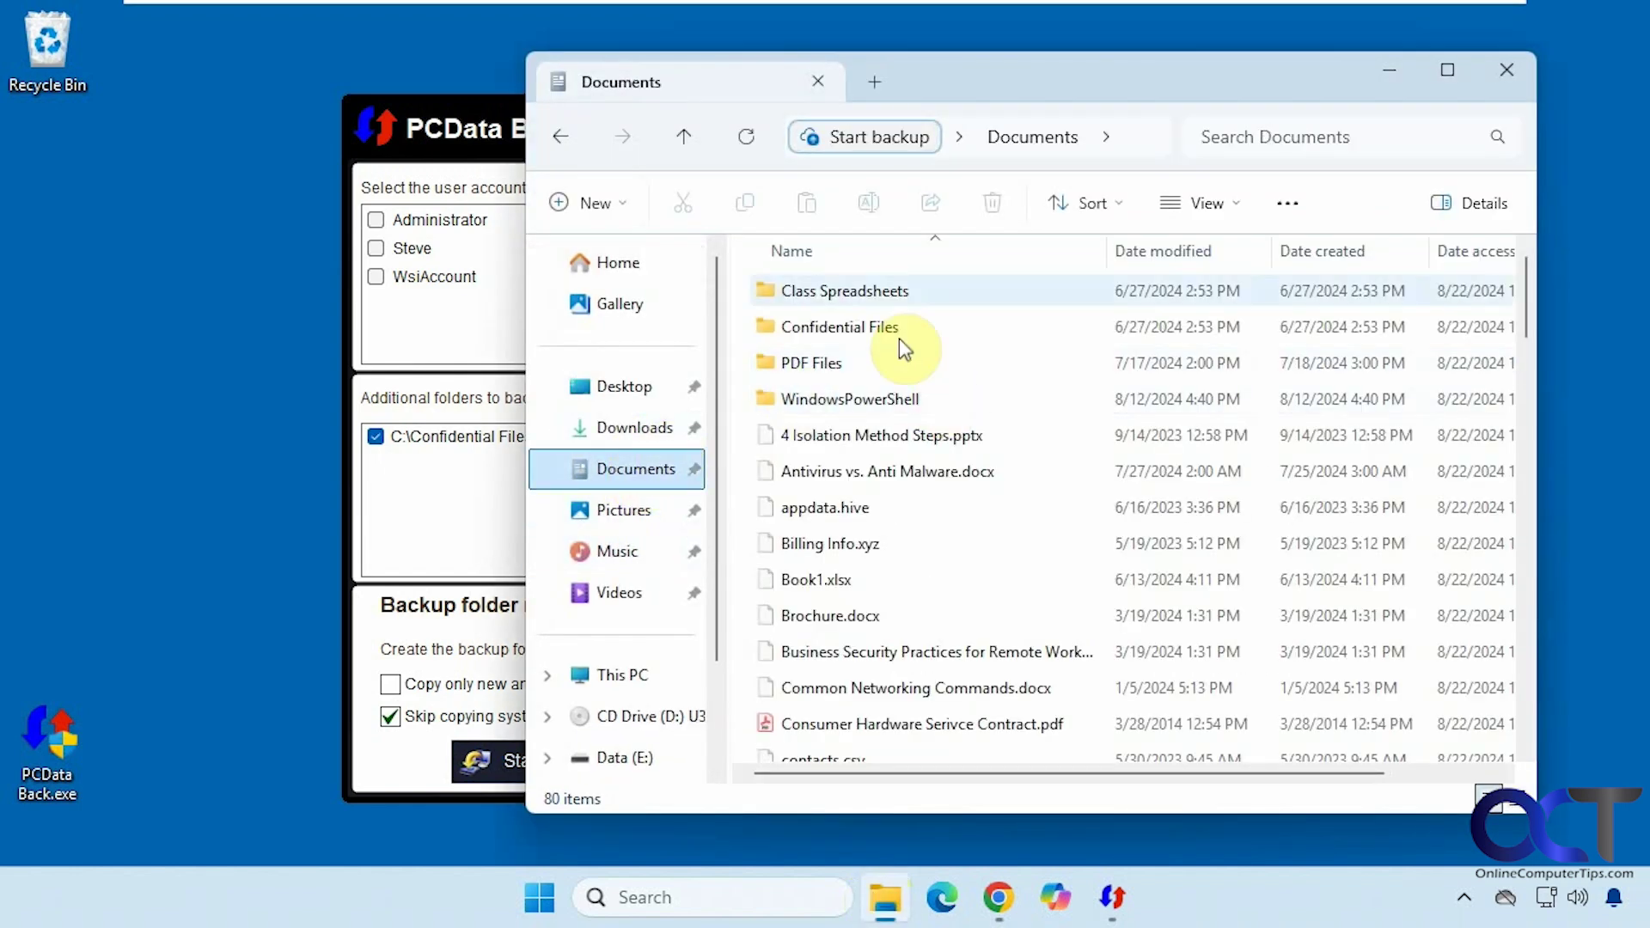
left_click(852, 293)
left_click(821, 402, "shift")
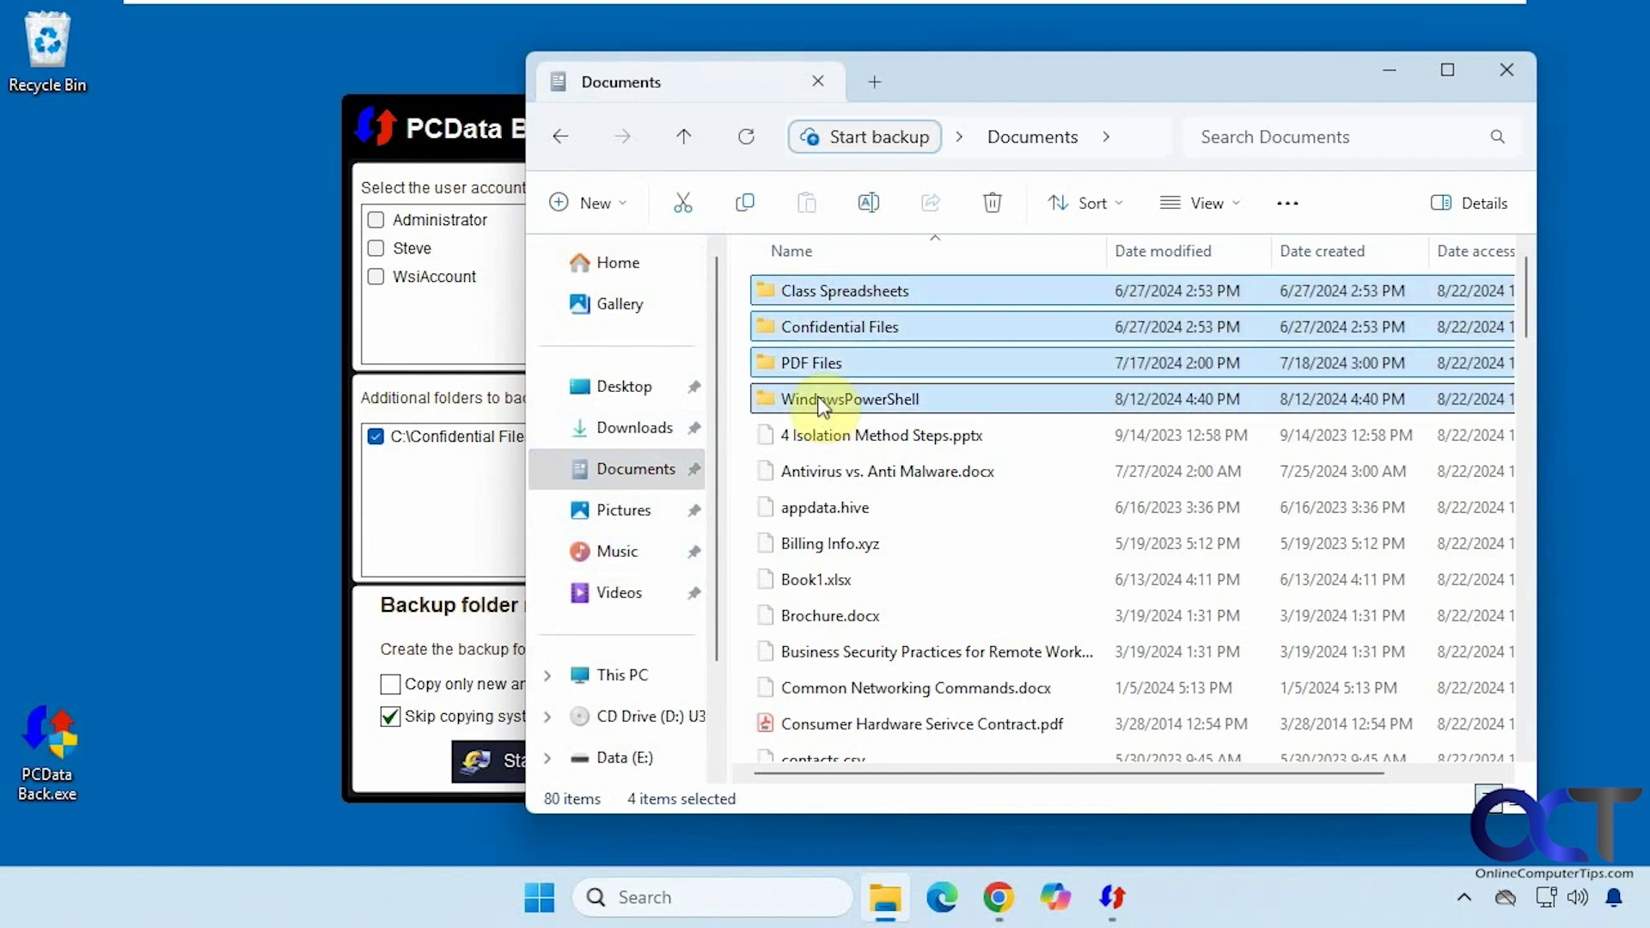
key("Delete")
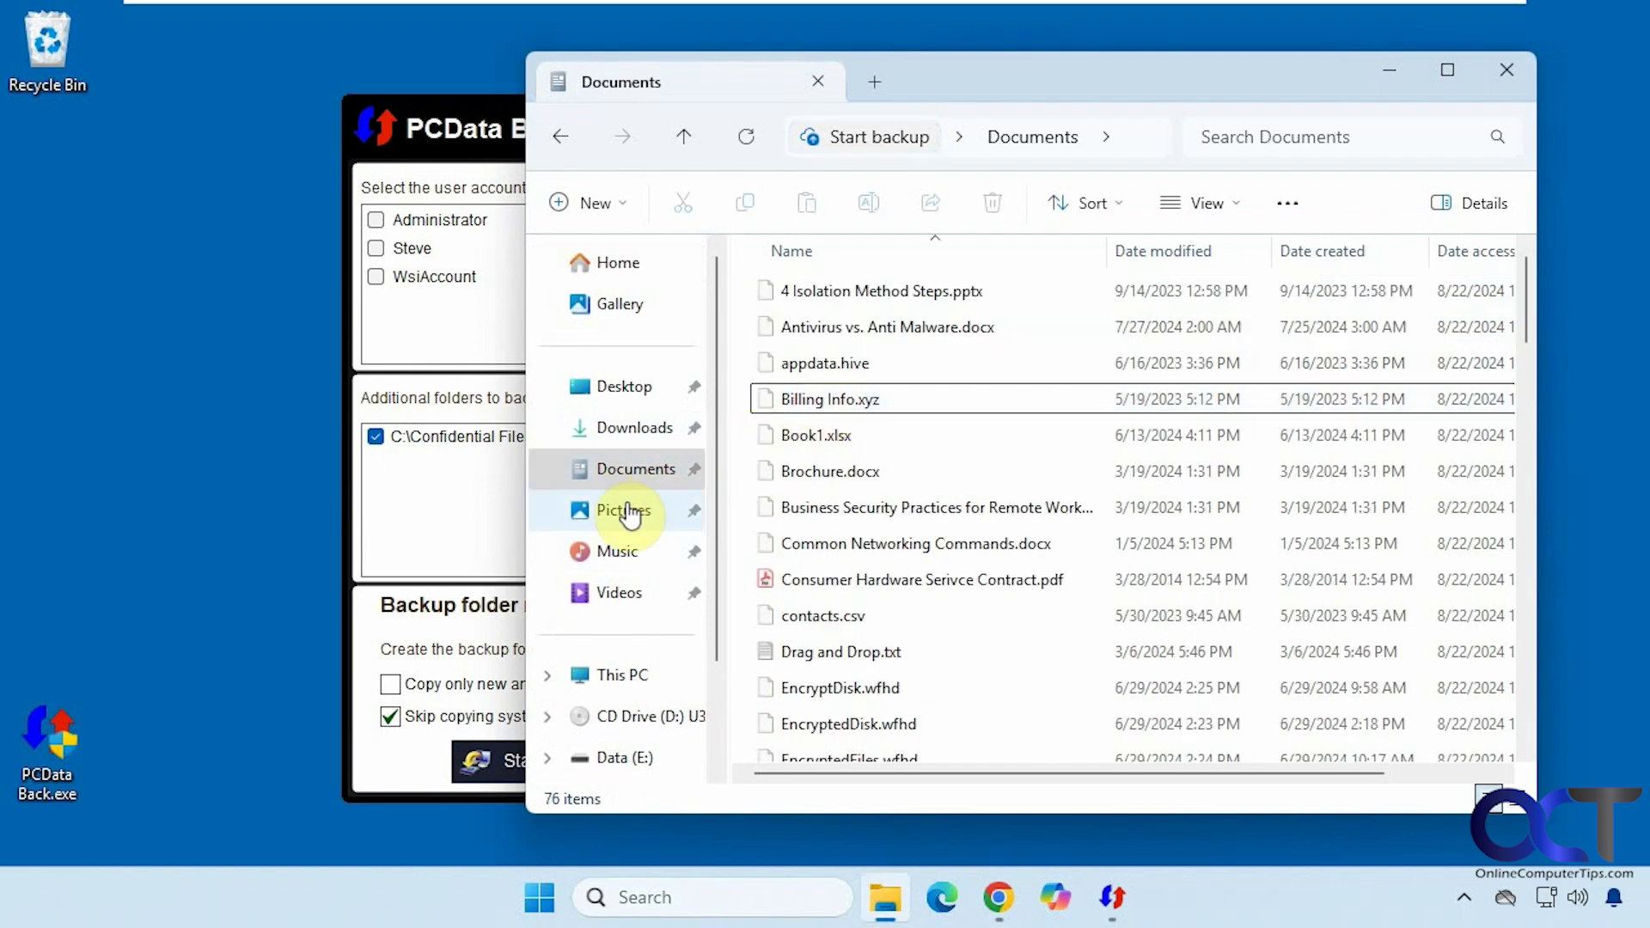
- Delete the five Pictures subfolders from Camera Roll onward, keeping only Vacation
left_click(626, 512)
left_click(857, 292)
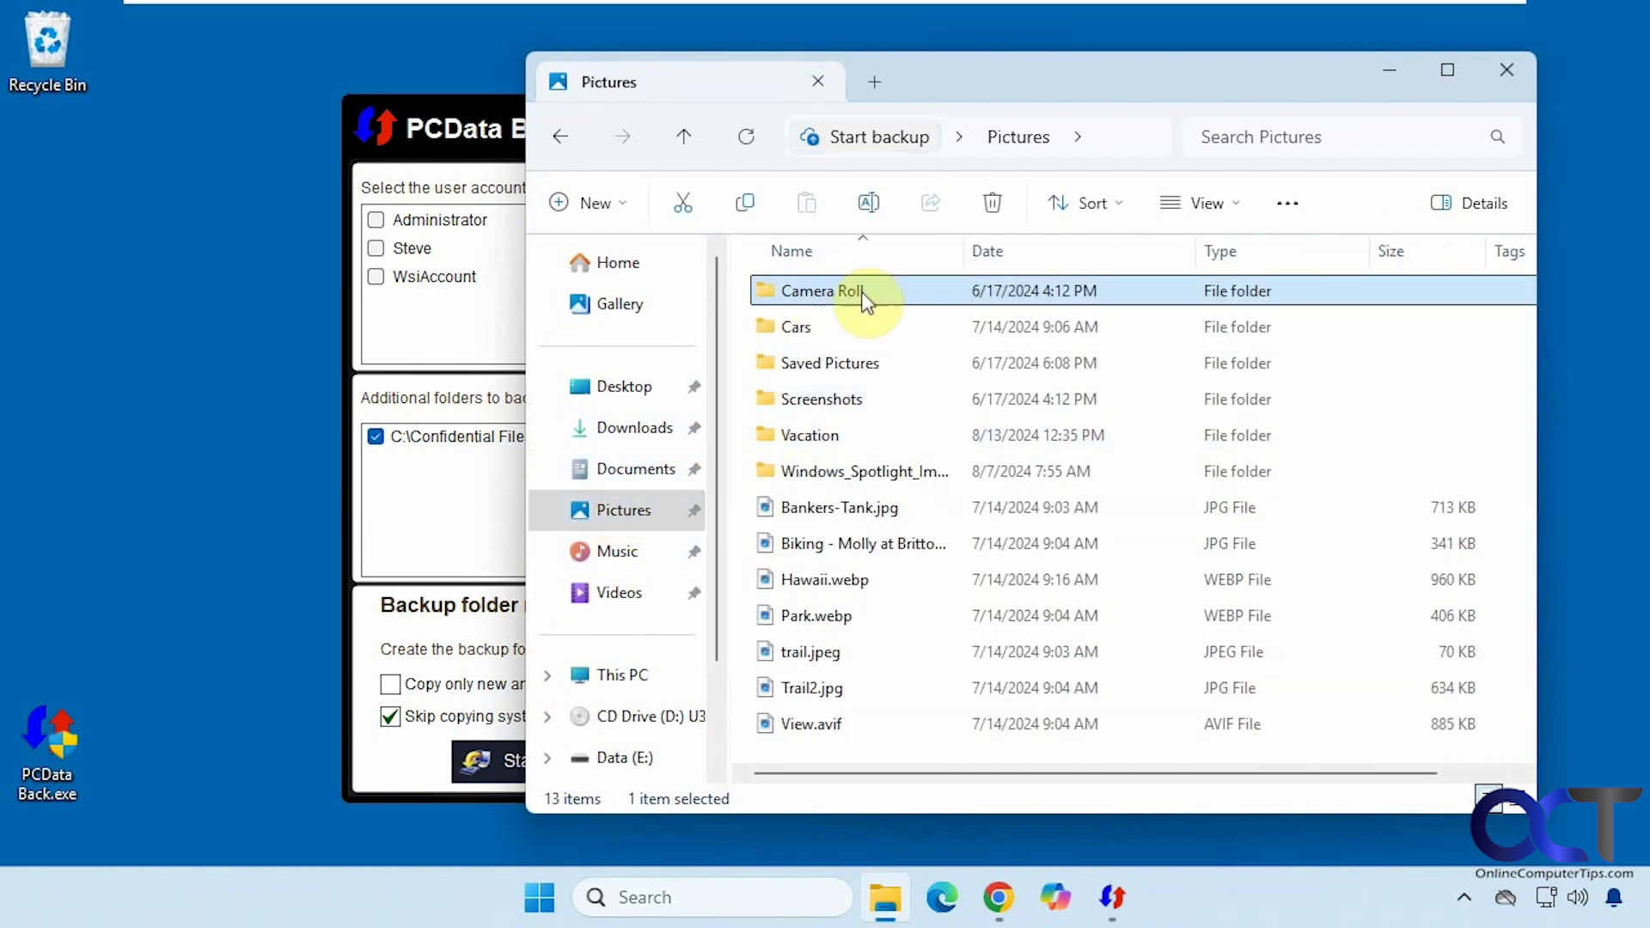
left_click(840, 471, "shift")
left_click(811, 436, "ctrl")
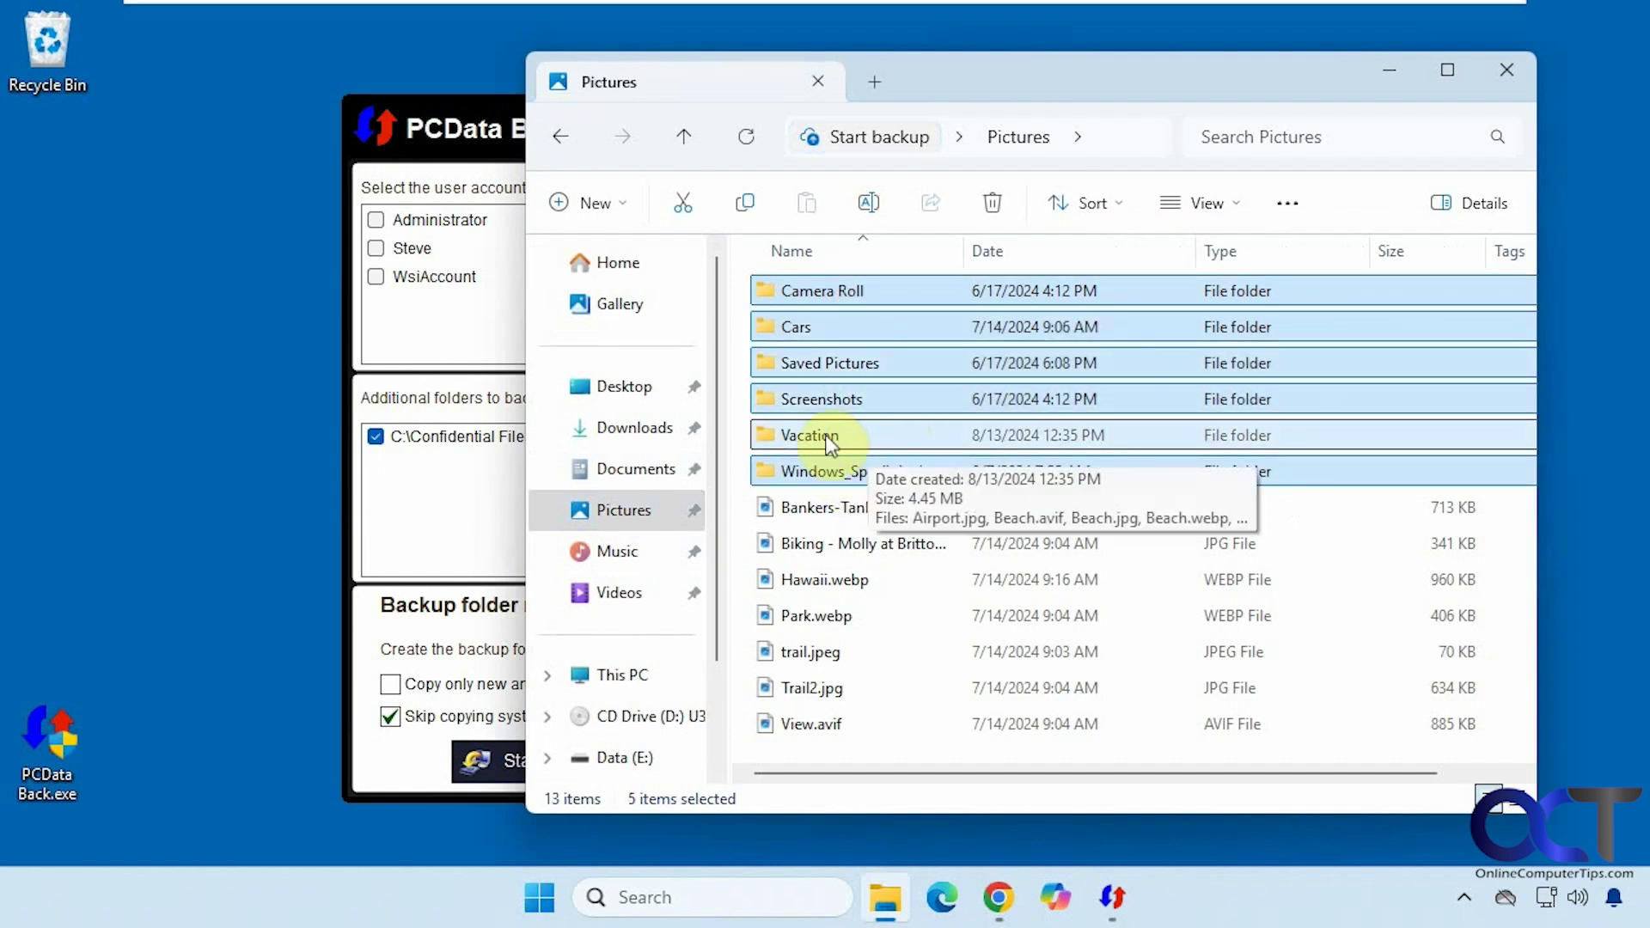
key("Delete")
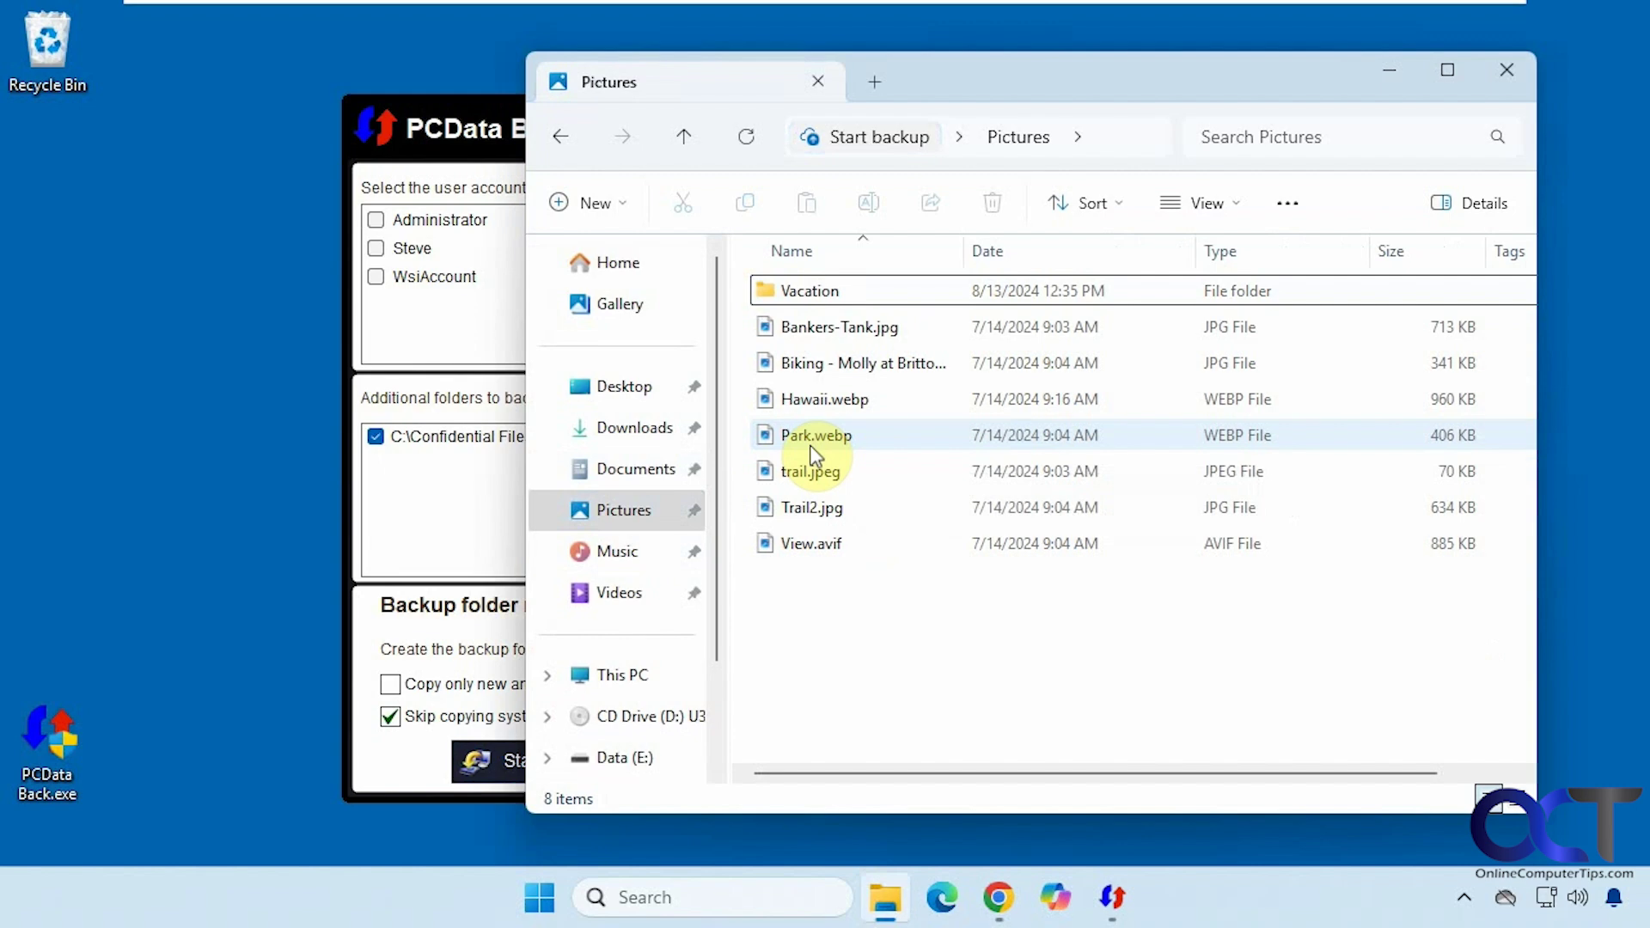
- Load BackupInfo.uvkbk from the WIN11-HOME (todds) backup folder for restoring
left_click(1495, 72)
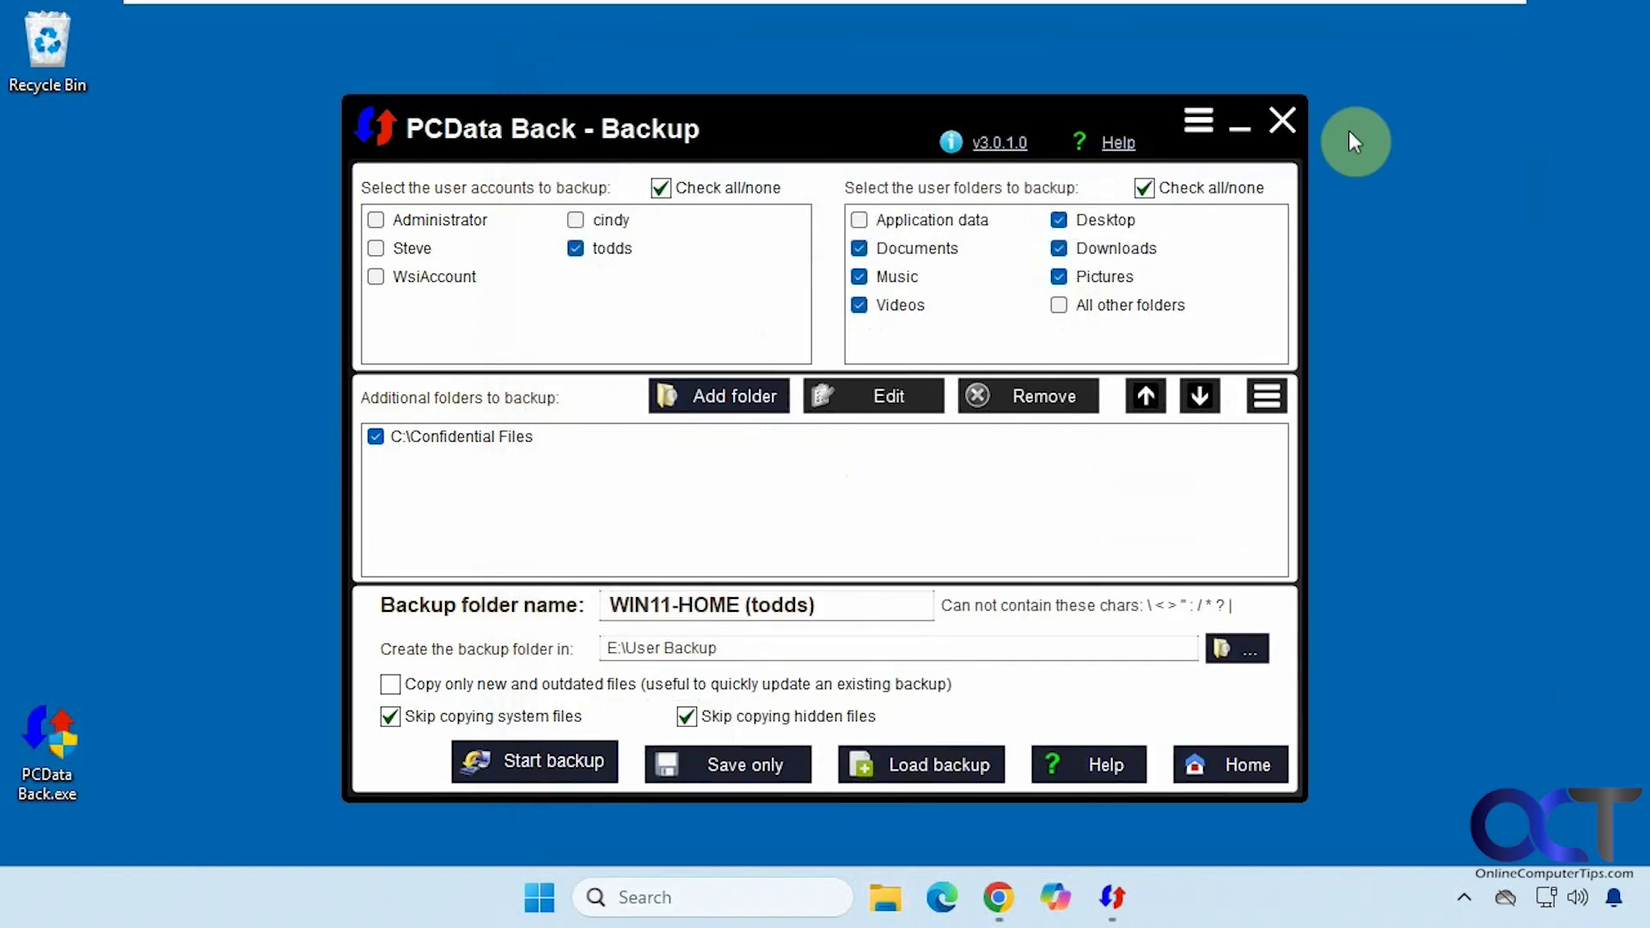
left_click(1211, 765)
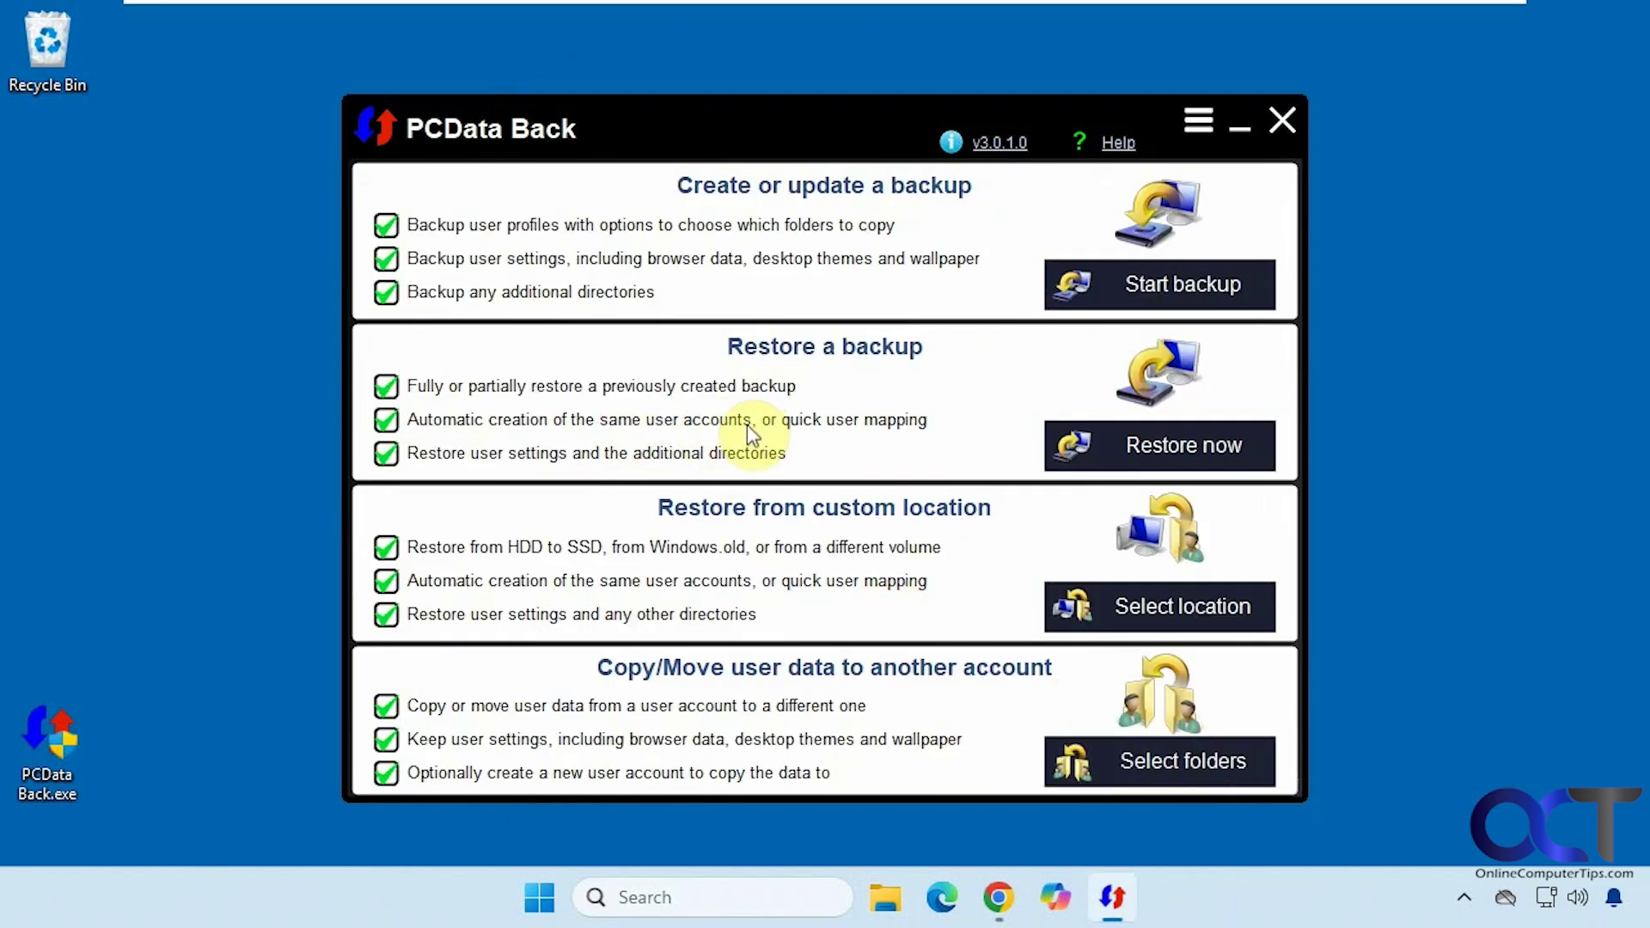
left_click(1080, 446)
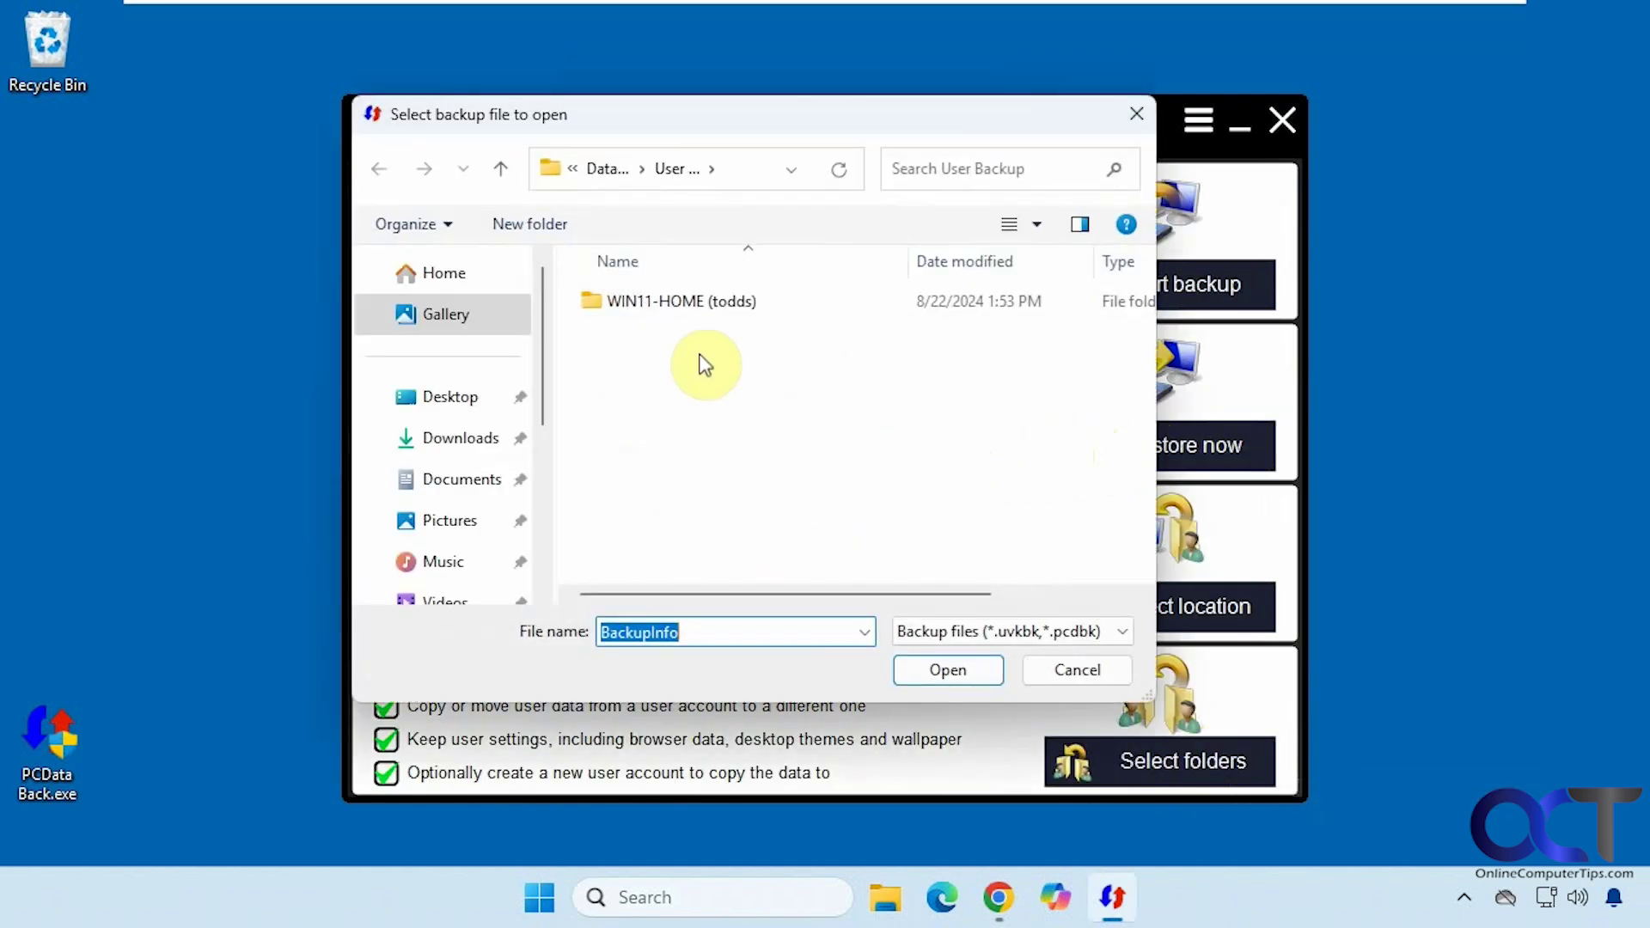
double_click(672, 313)
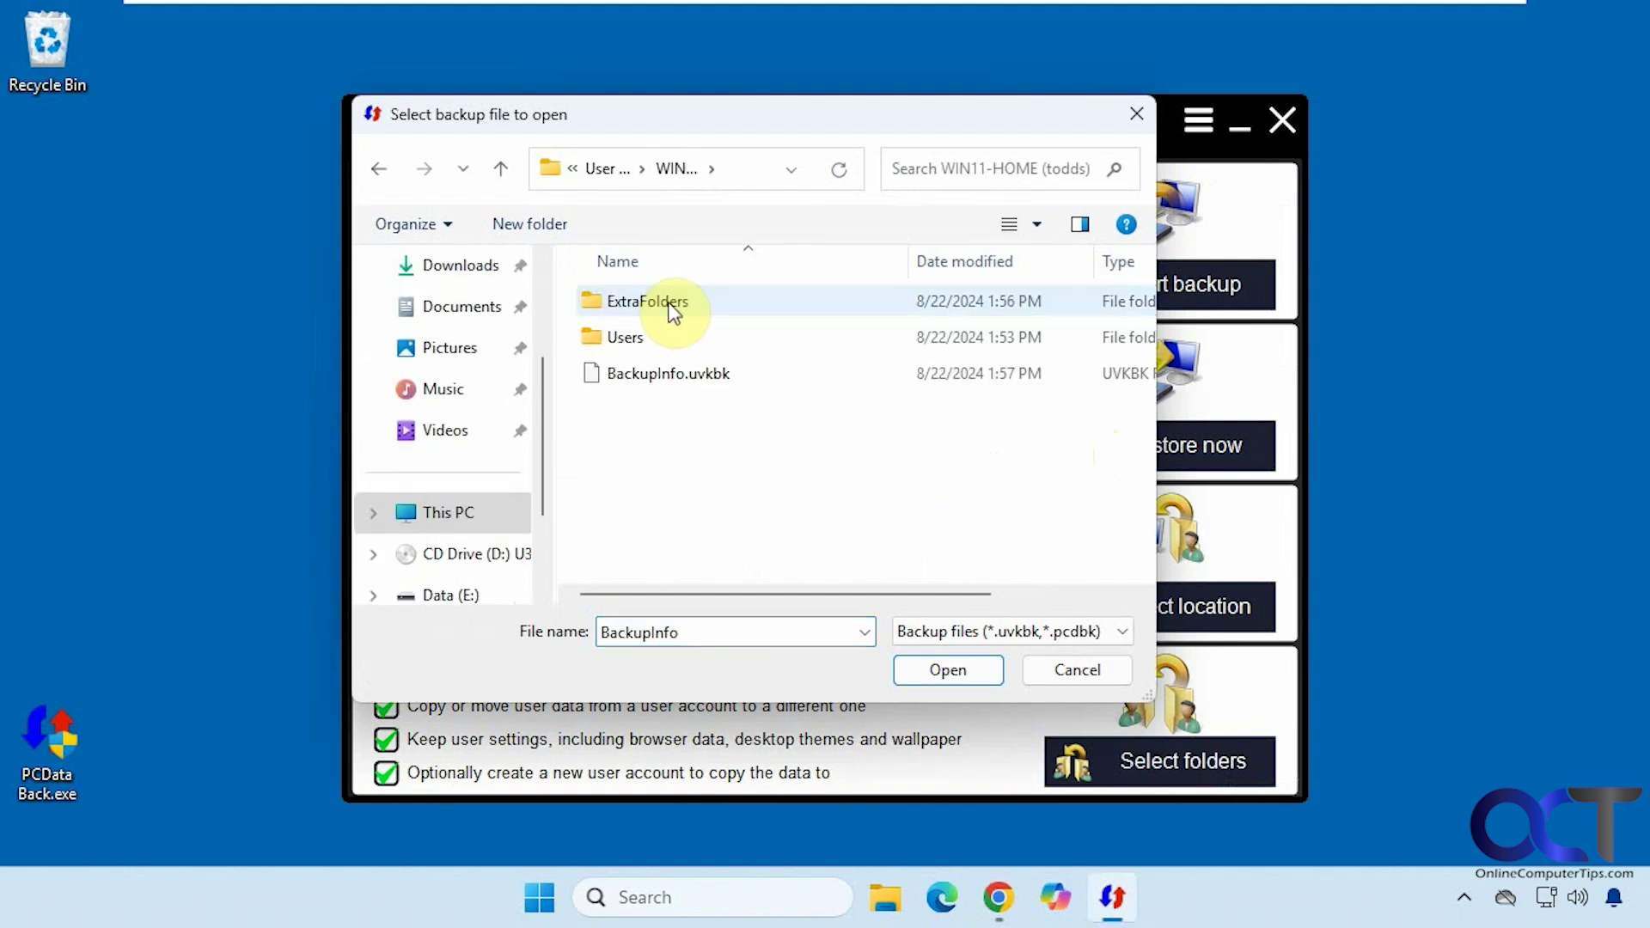
left_click(674, 376)
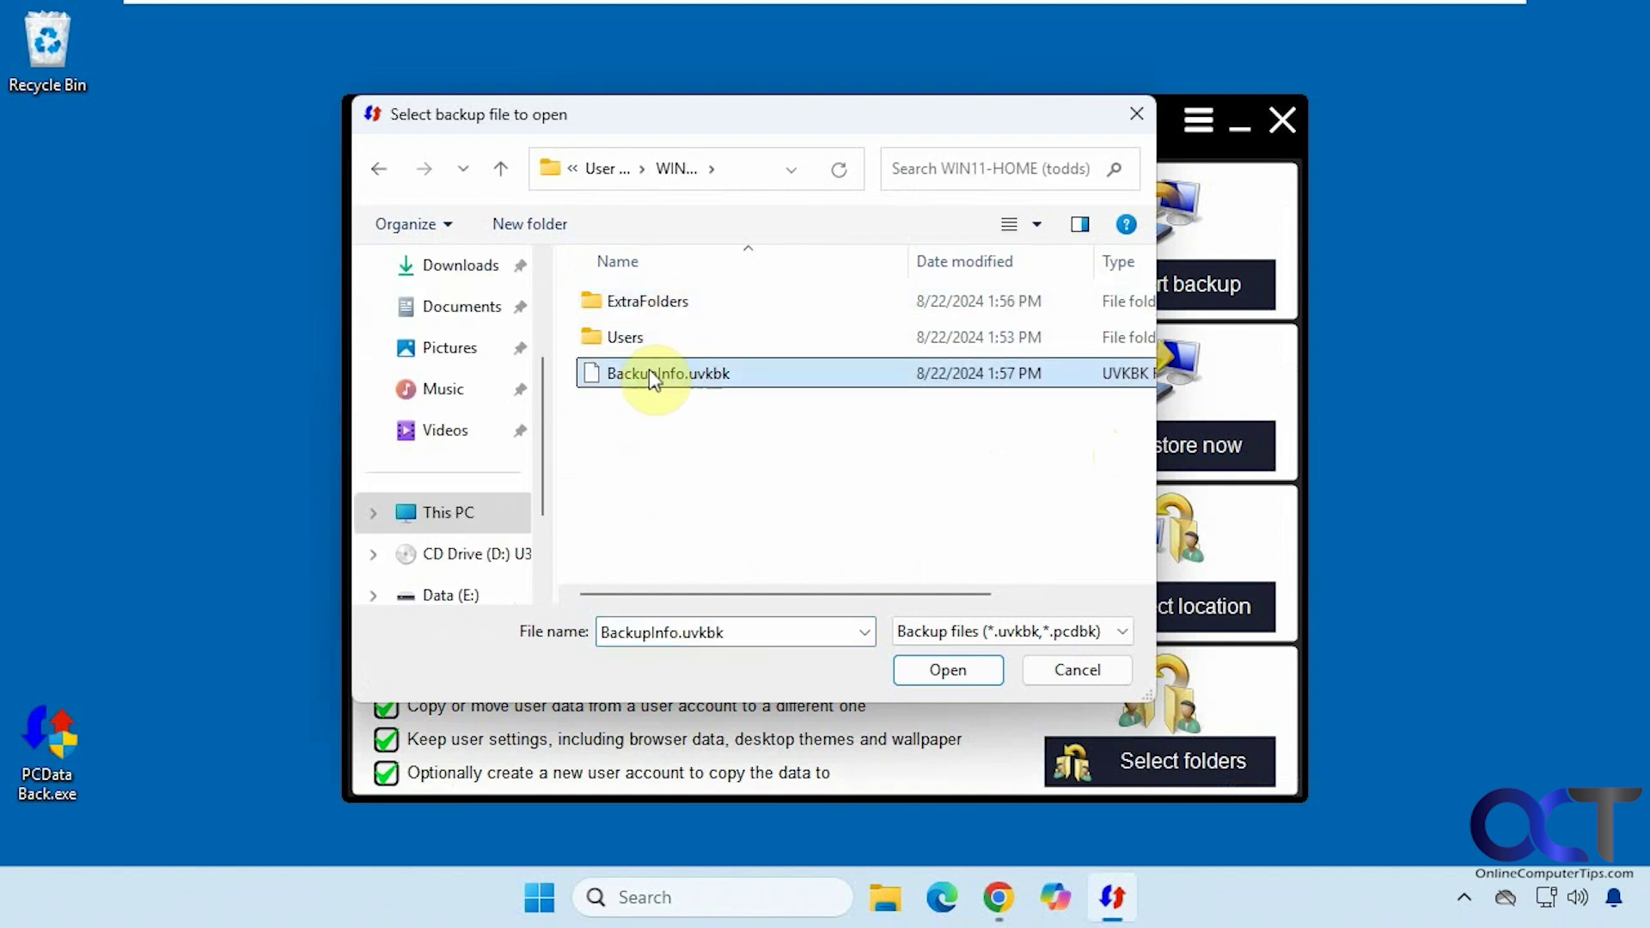
left_click(933, 670)
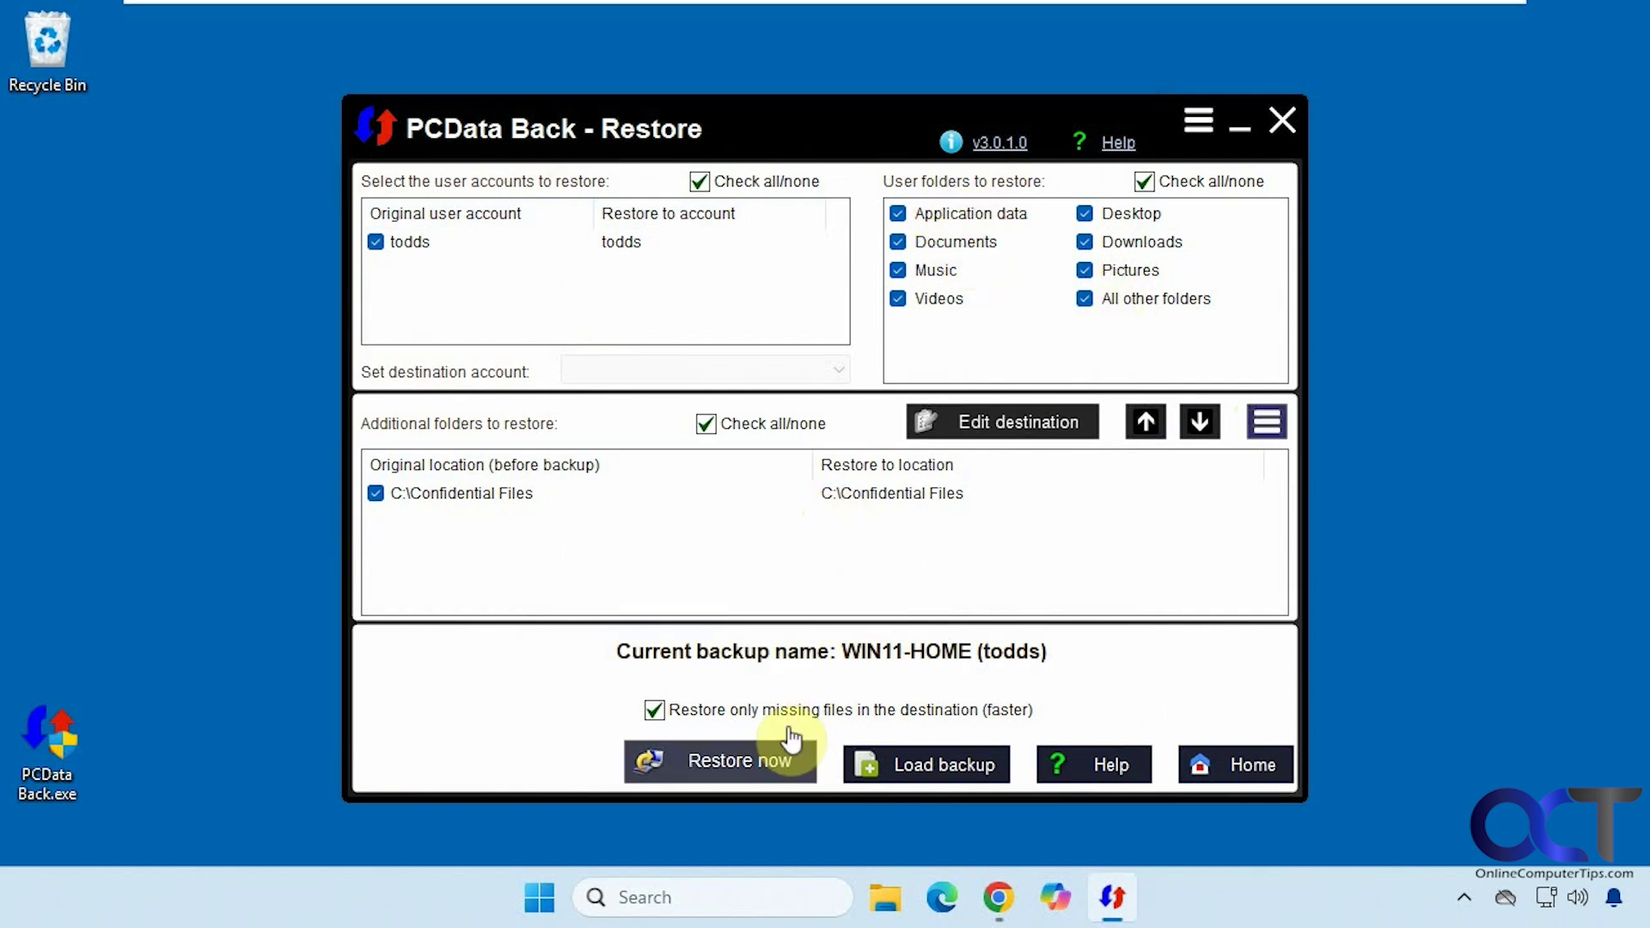
- Restore the loaded WIN11-HOME (todds) backup and acknowledge the success message
left_click(746, 762)
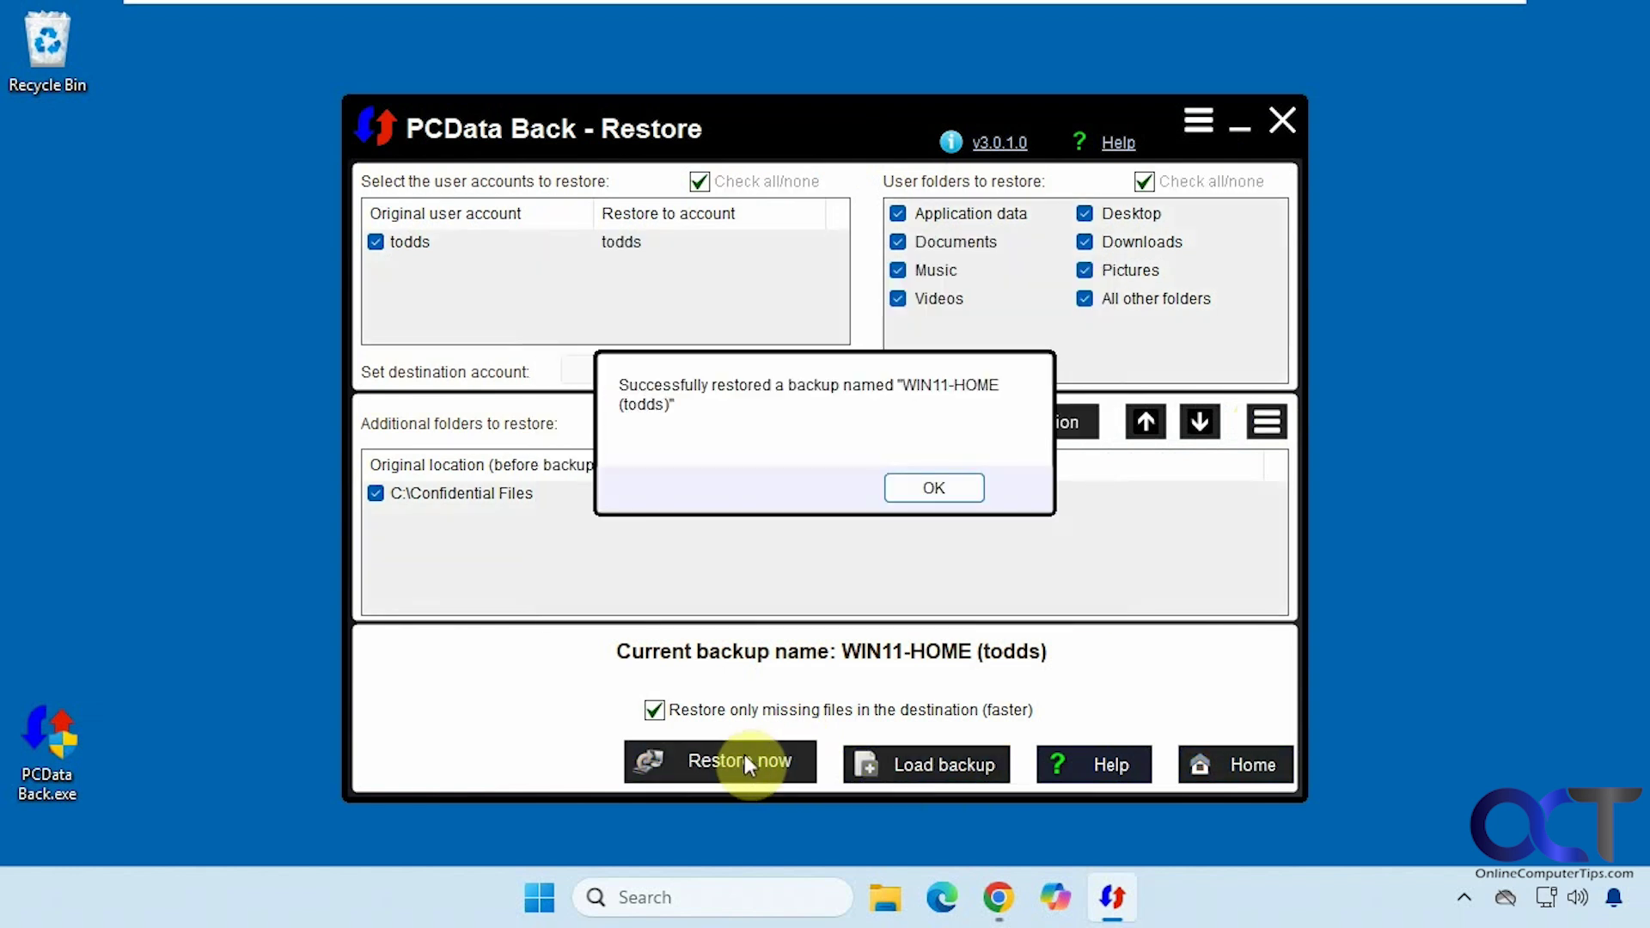
left_click(954, 488)
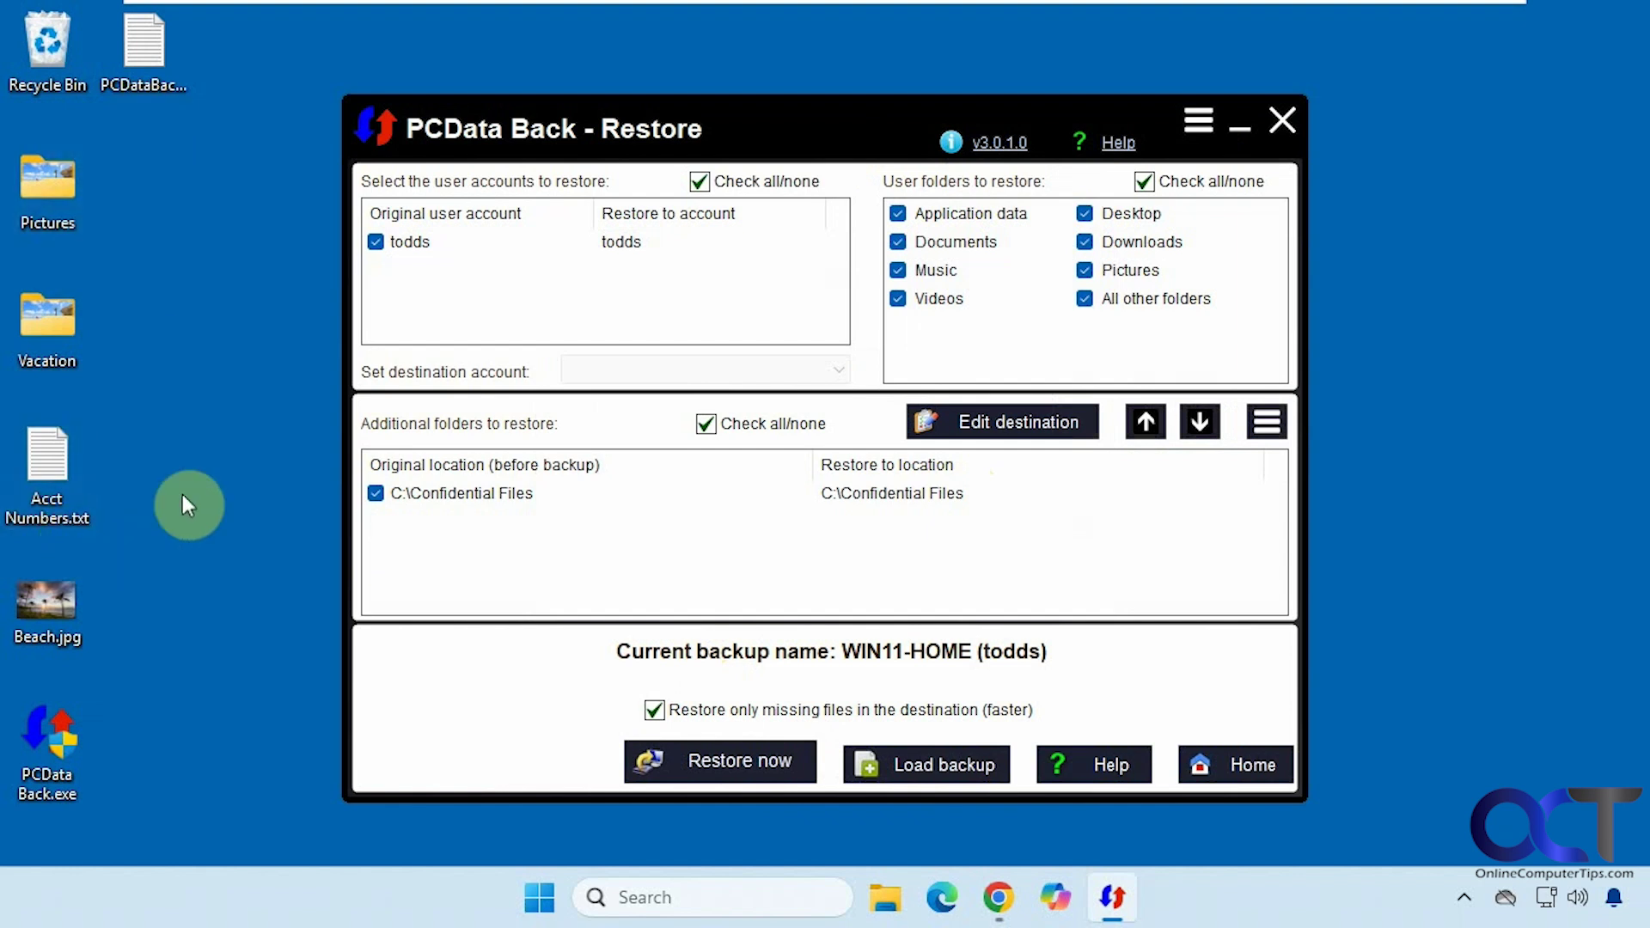
- Check the restored Documents and Pictures folders, then return PCData Back to Home
left_click(889, 897)
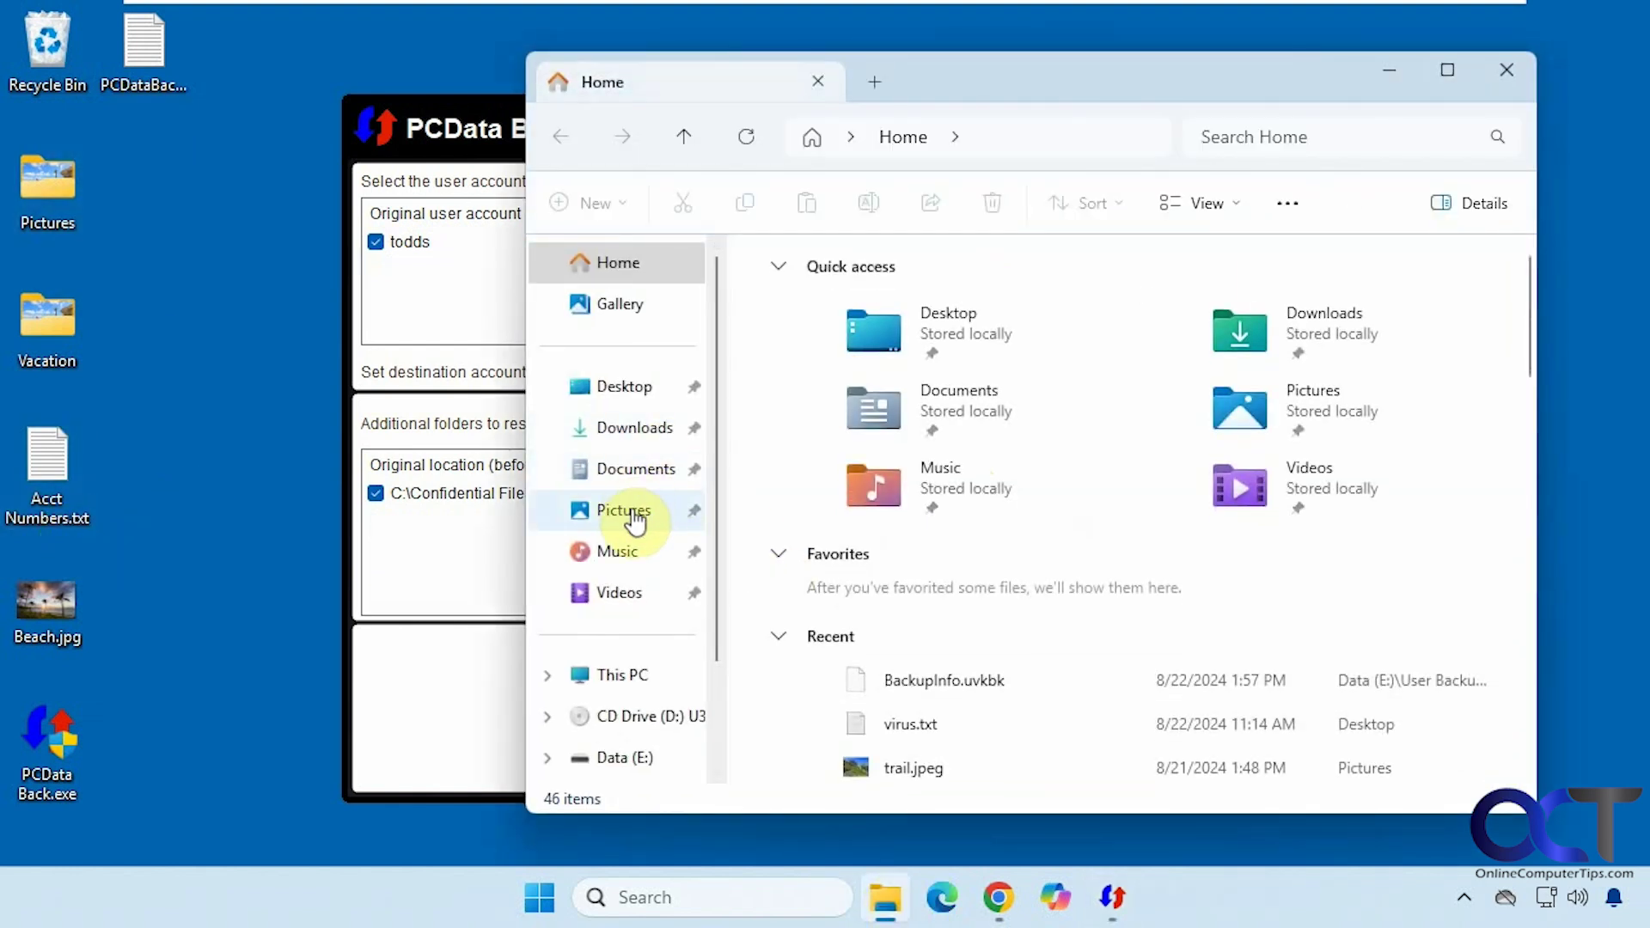
left_click(634, 469)
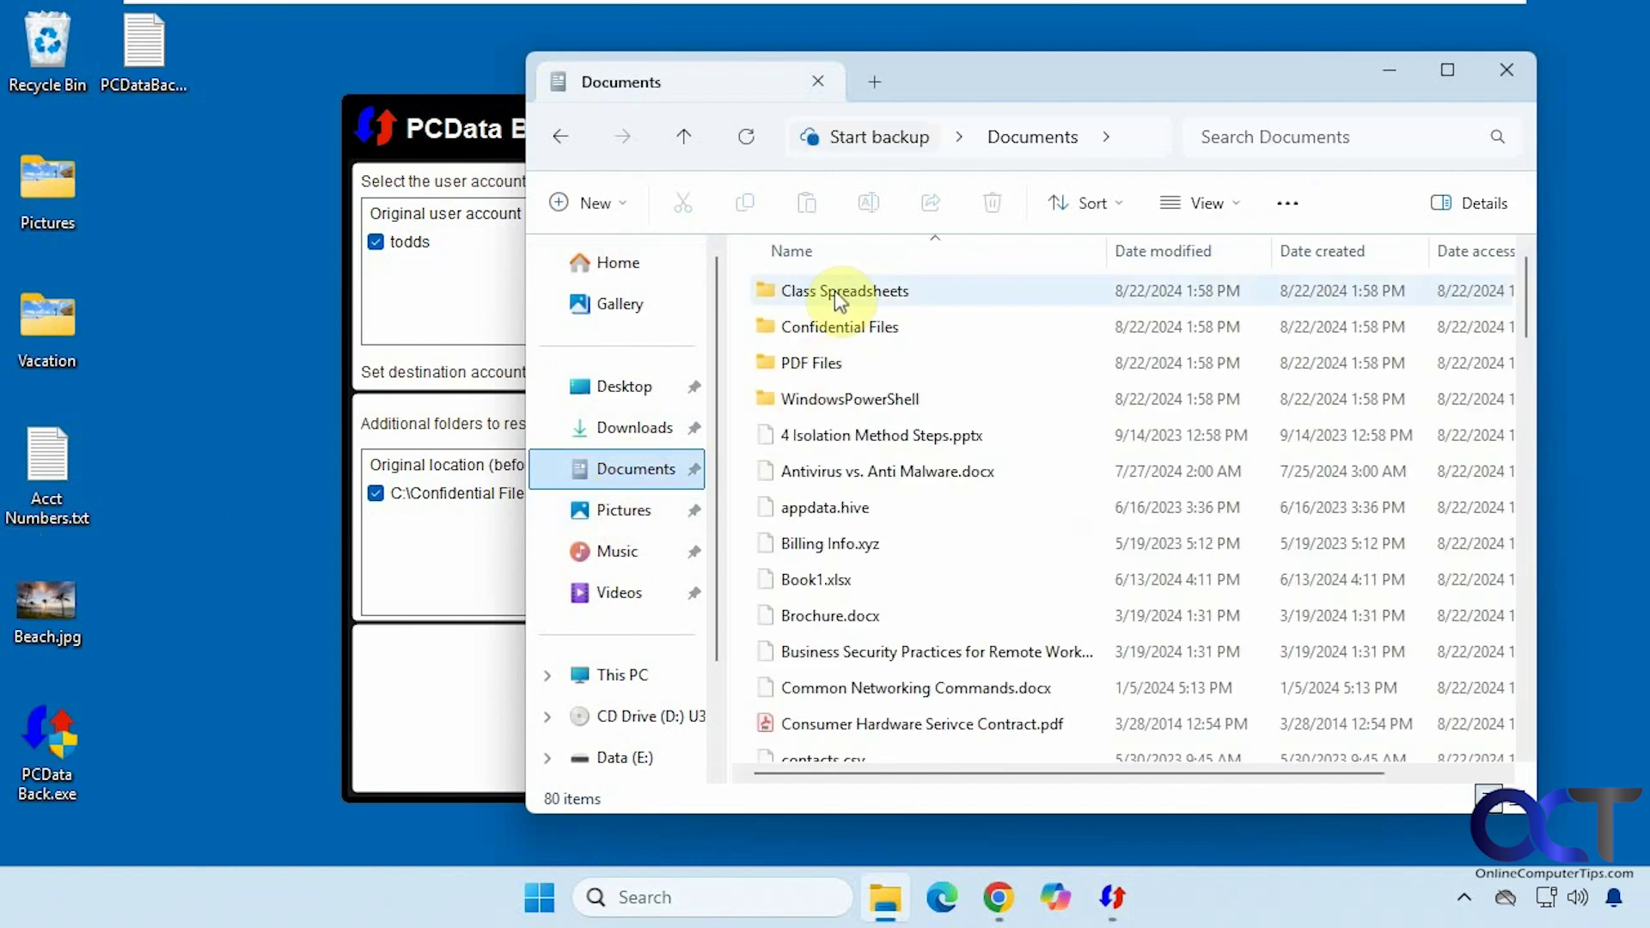
left_click(638, 511)
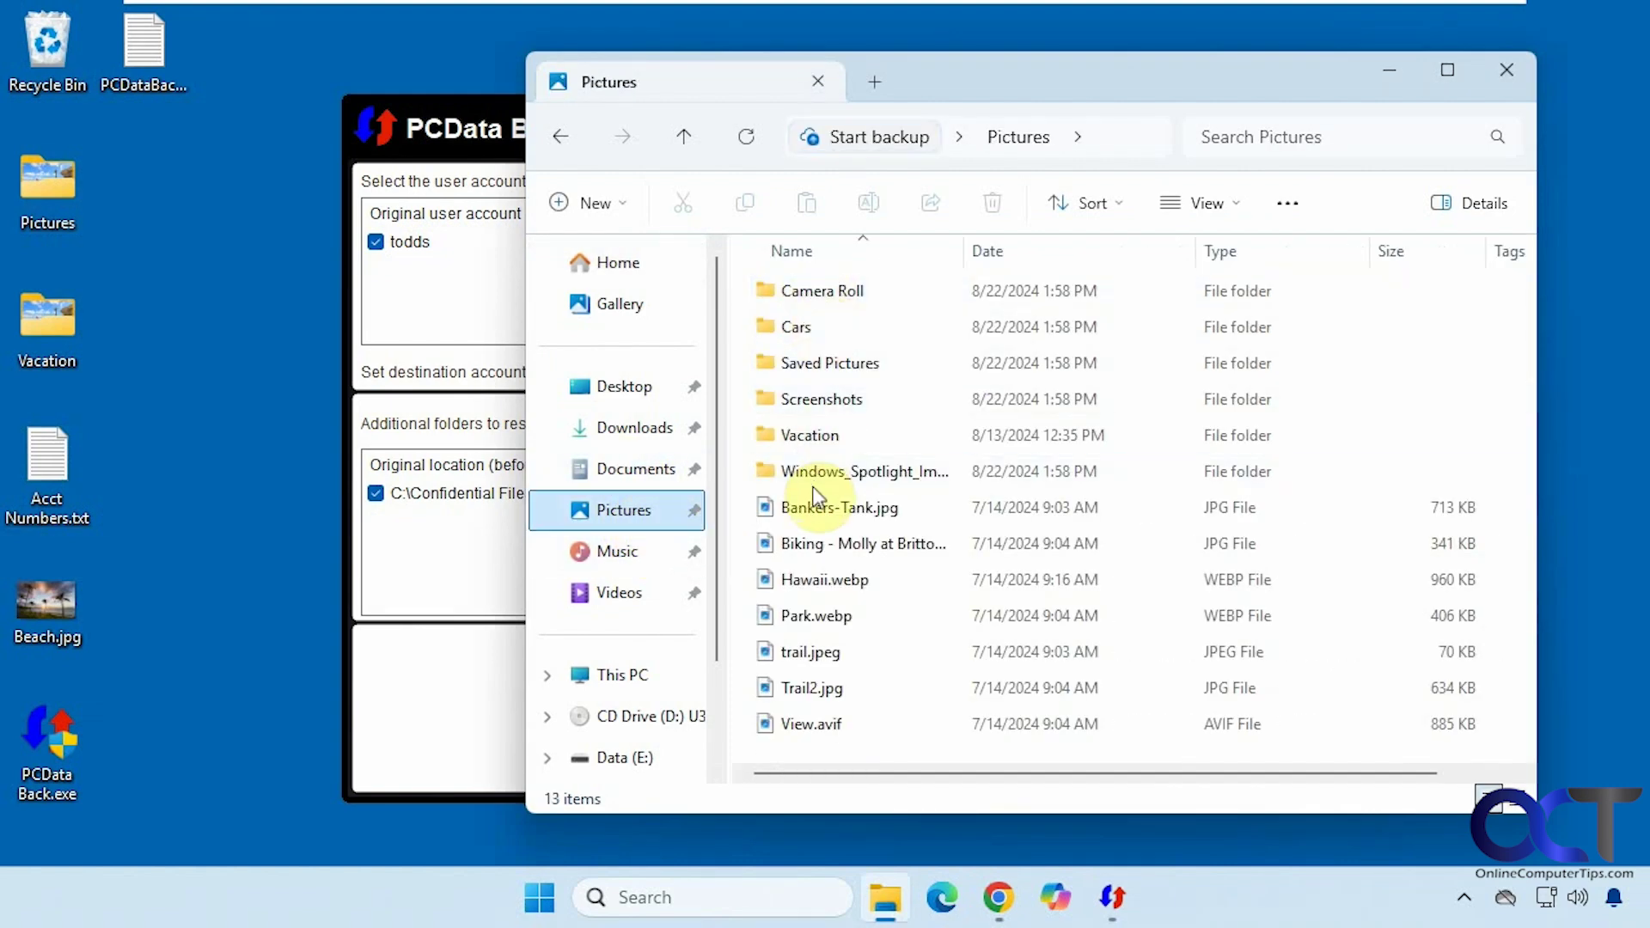
left_click(1386, 72)
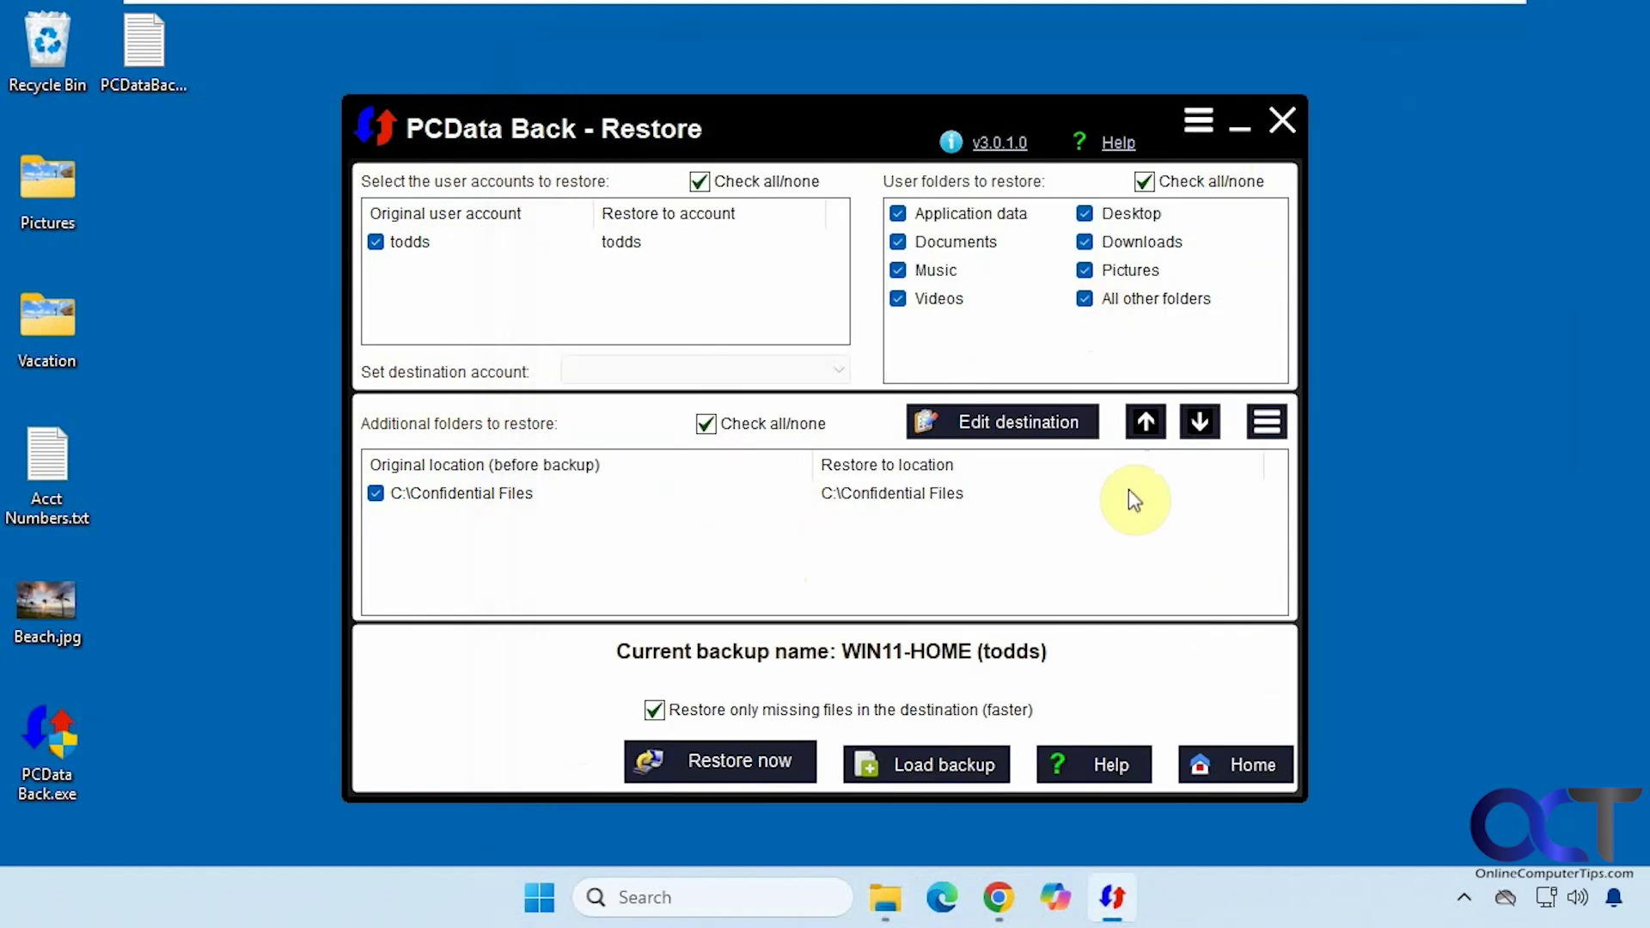
left_click(1234, 769)
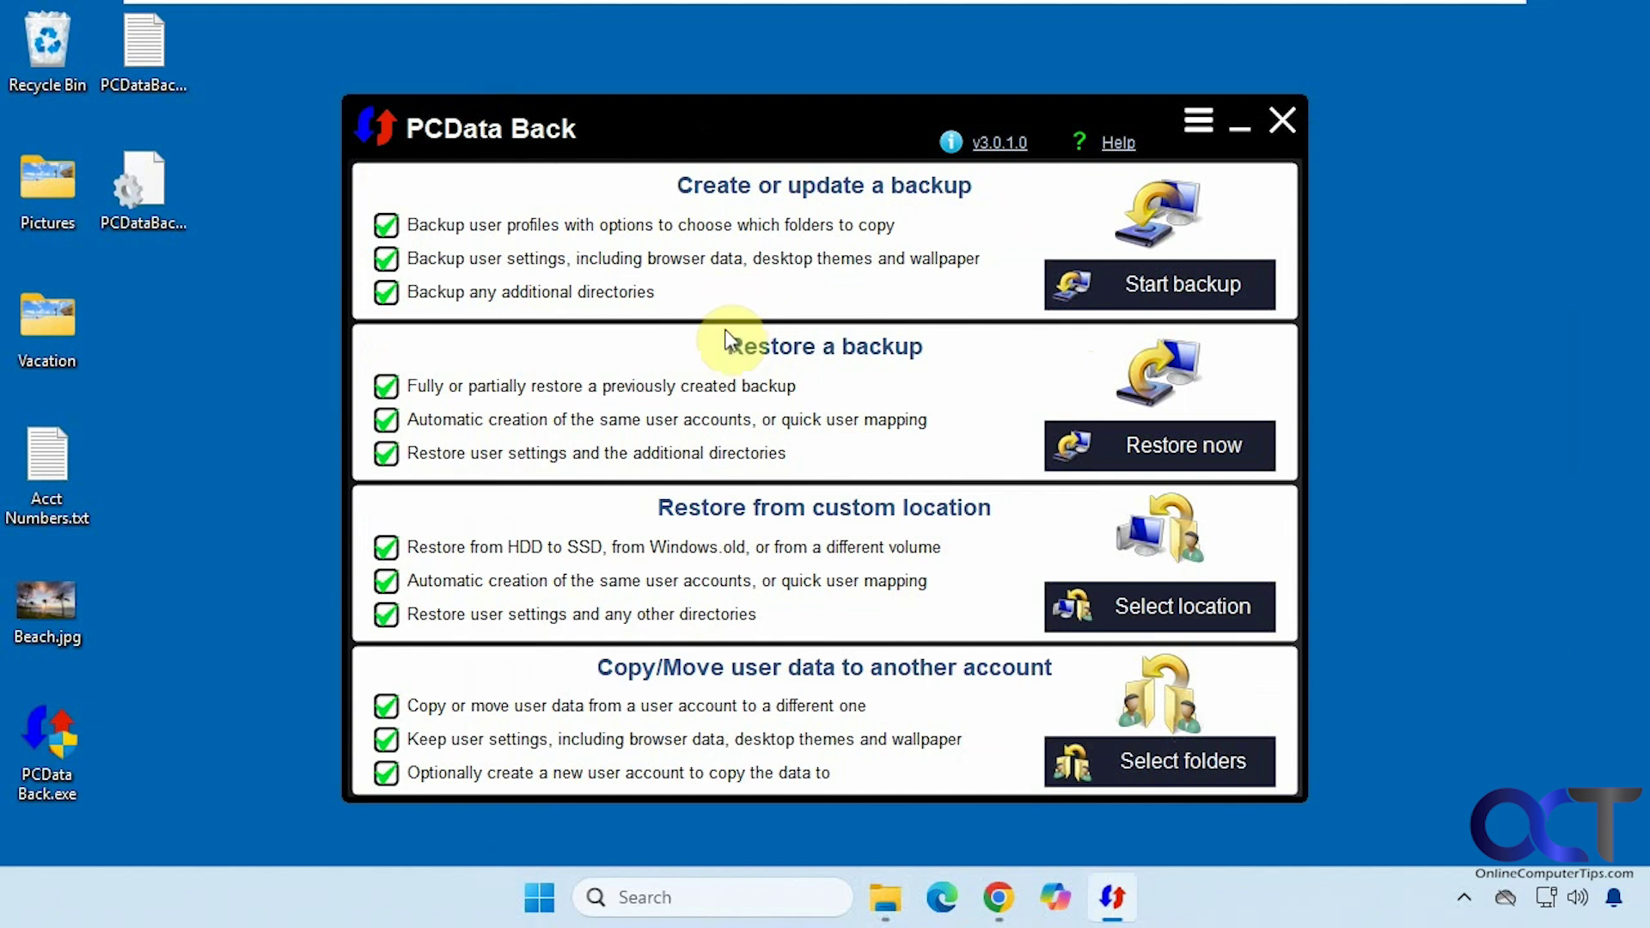
- Switch to the second user account from the Start menu and sign in with its PIN
left_click(539, 896)
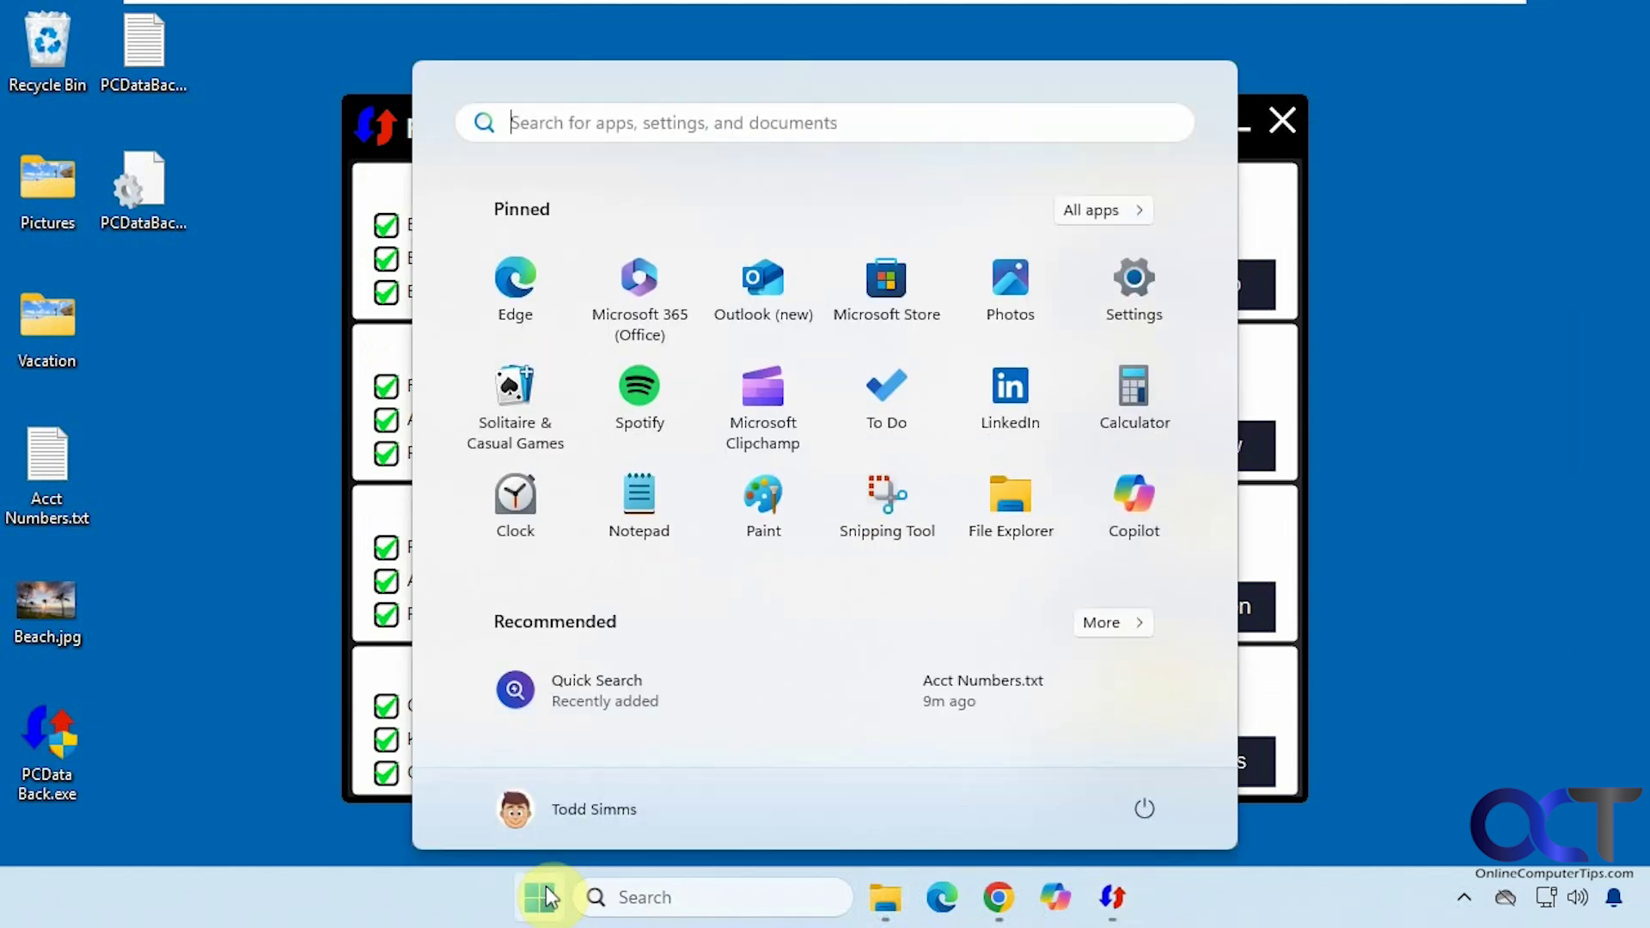
left_click(574, 812)
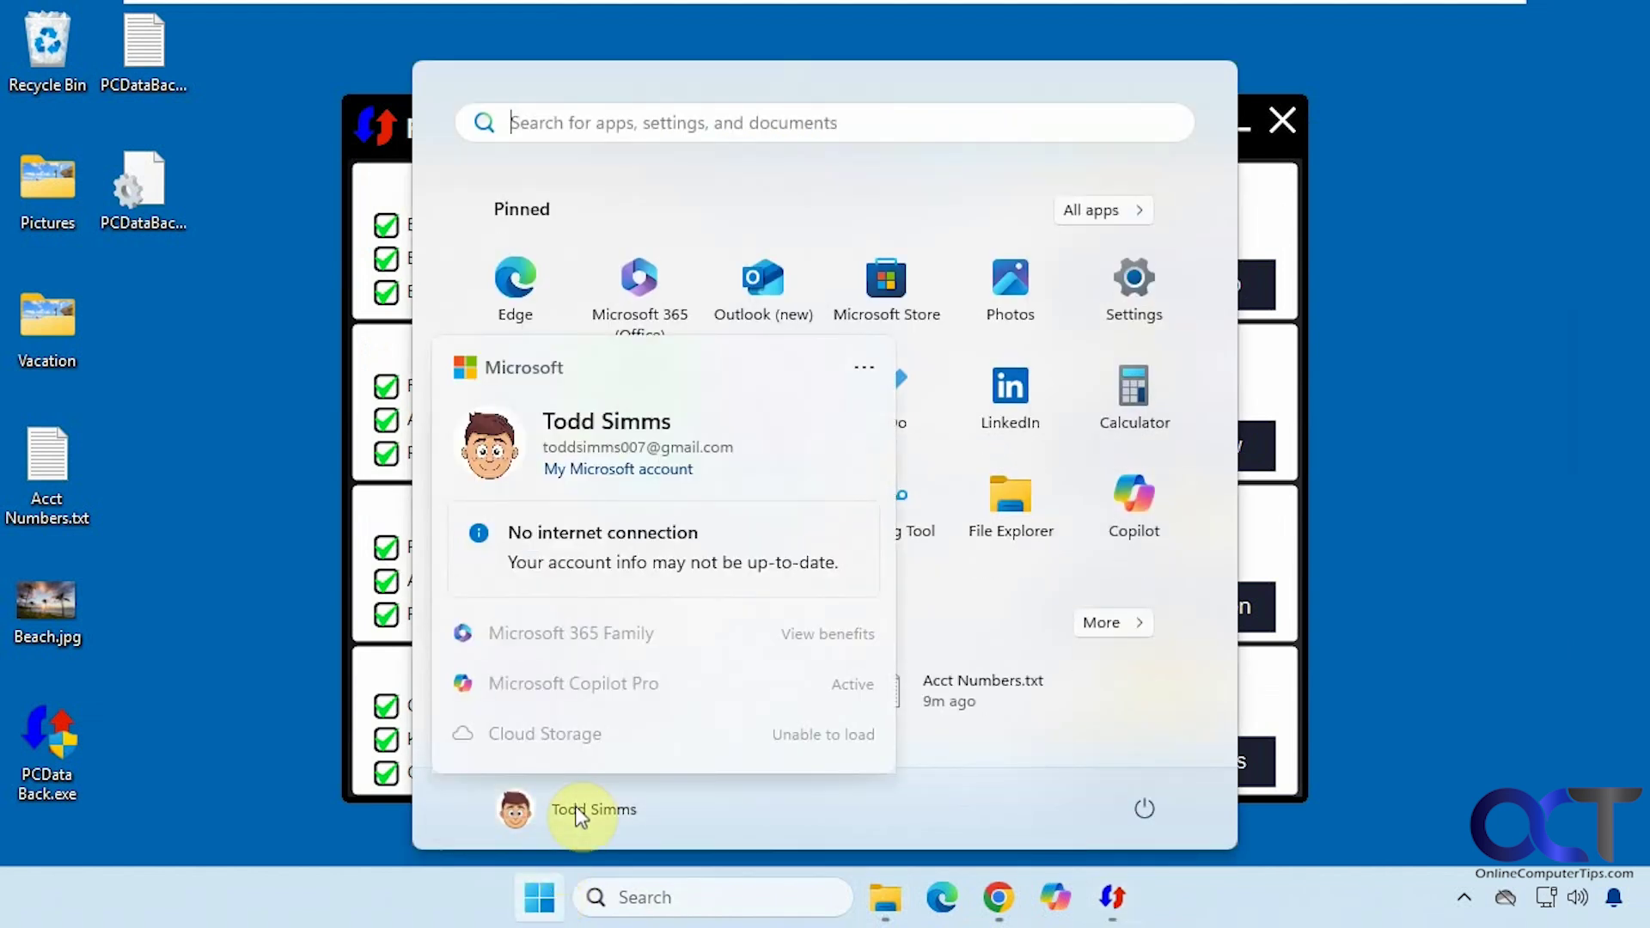
left_click(863, 383)
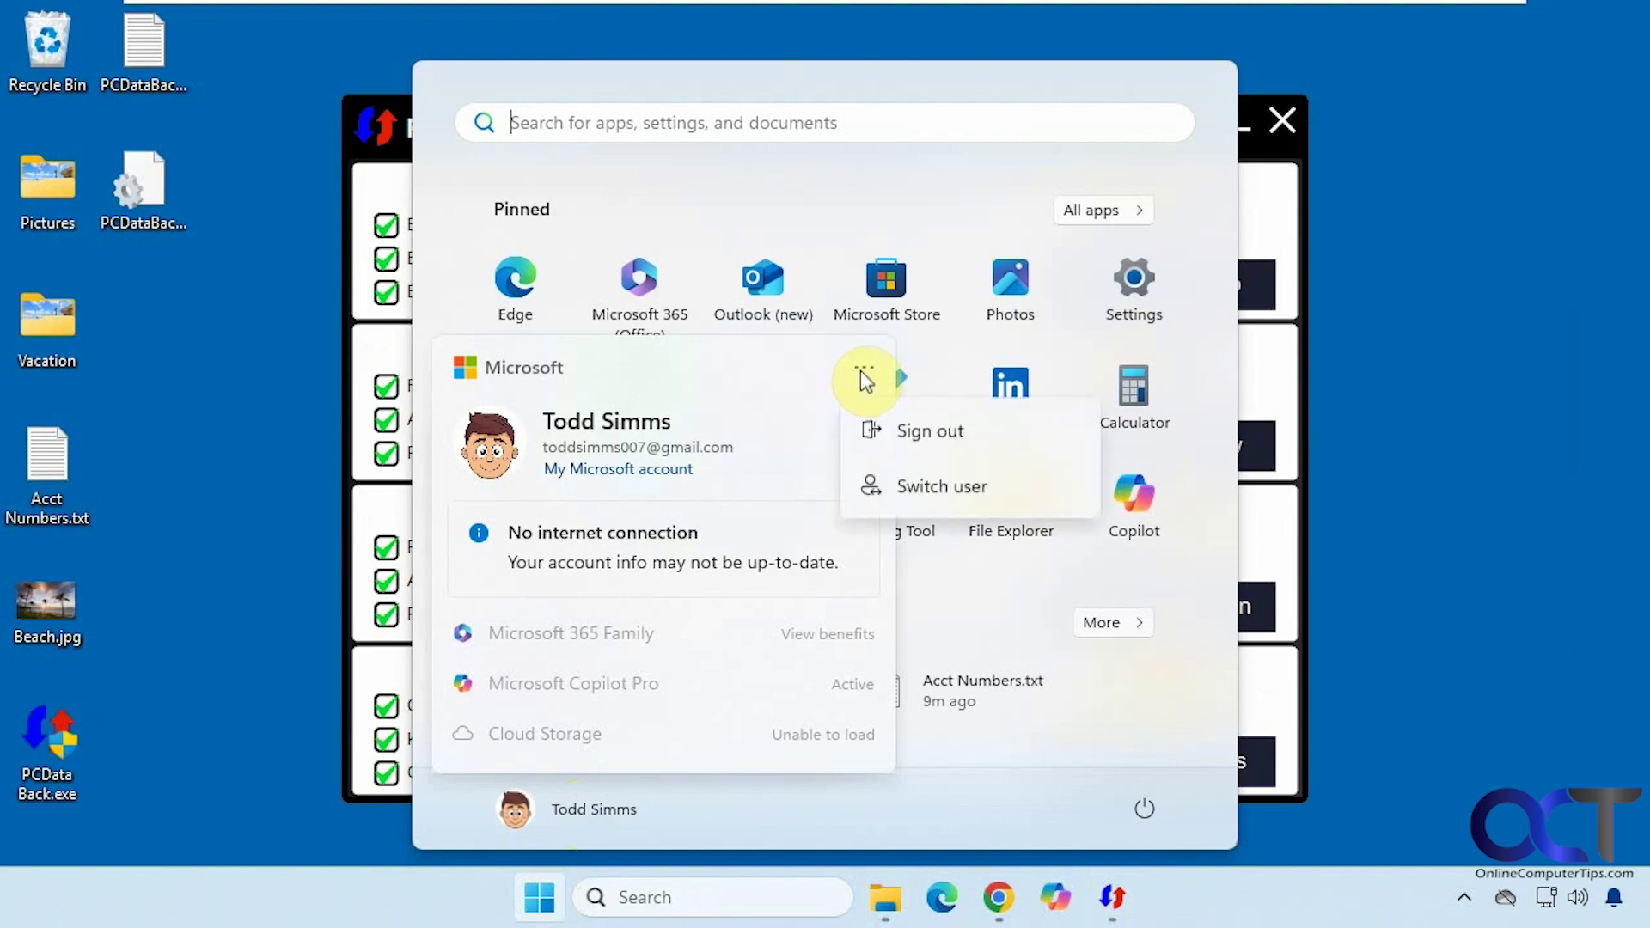
left_click(935, 487)
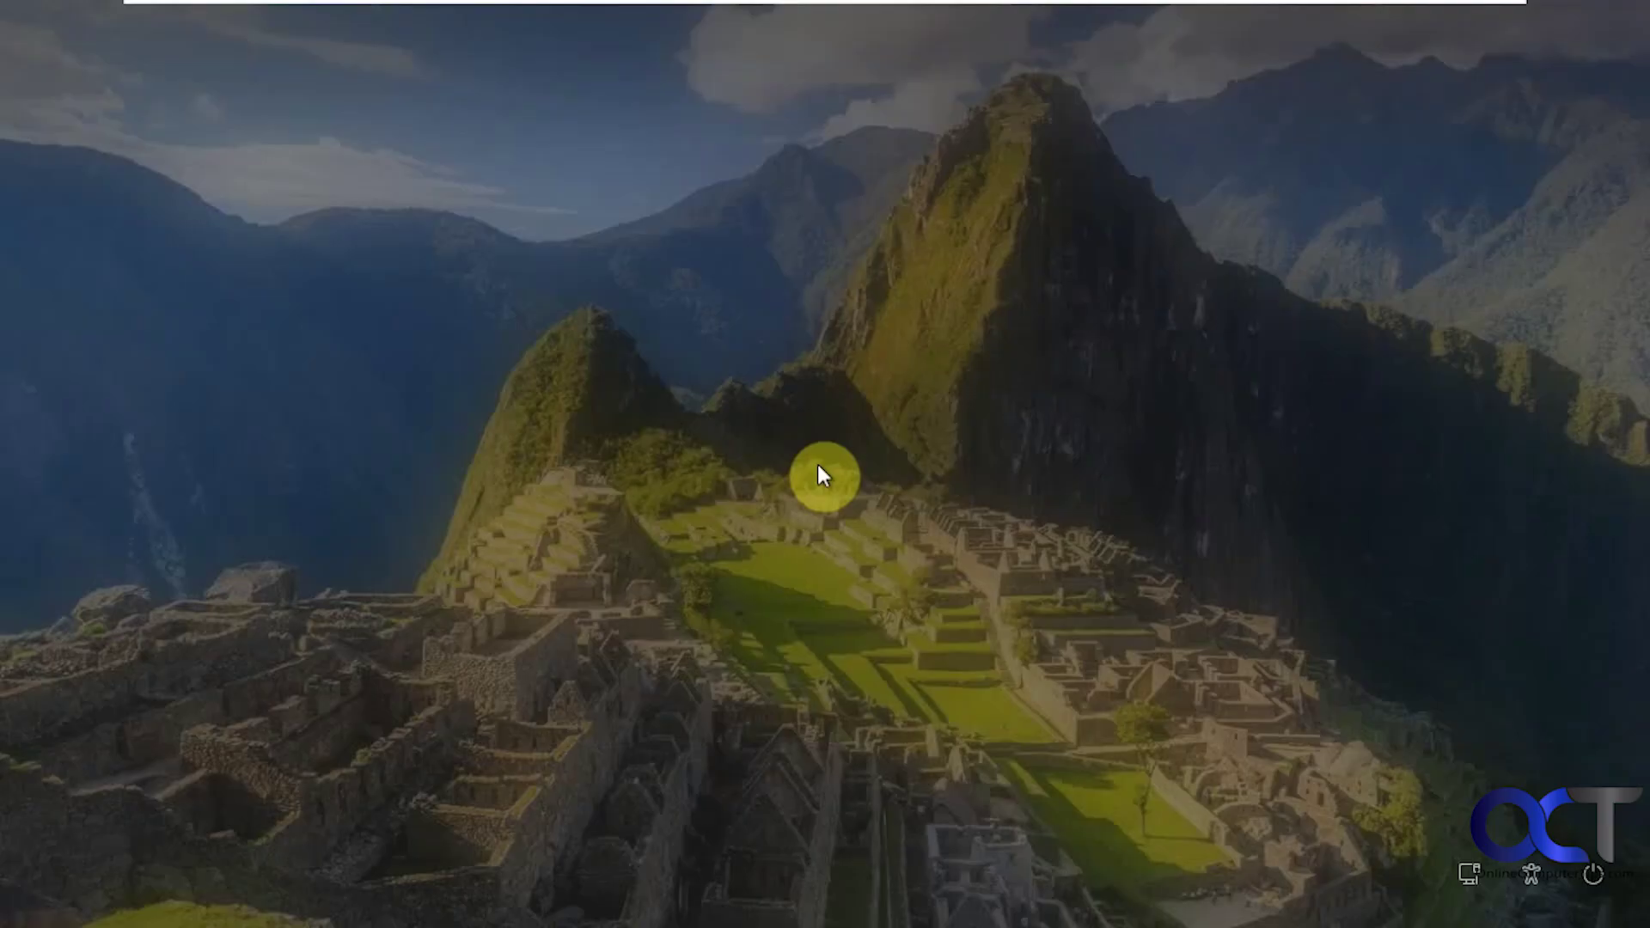
type("1234")
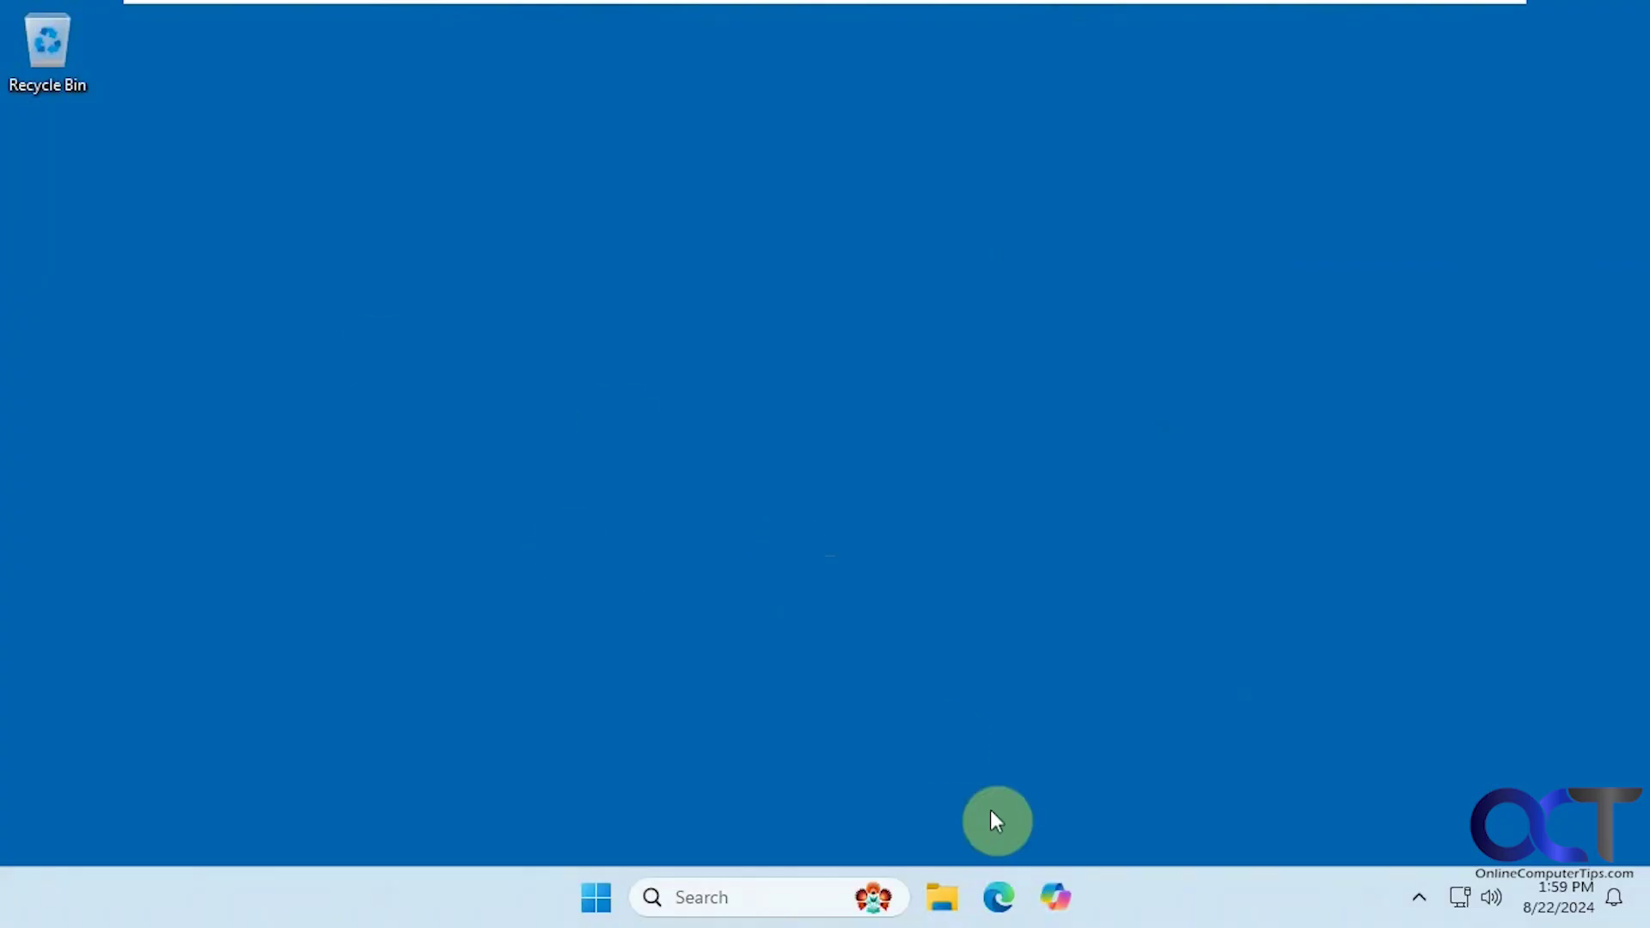
- Confirm the second account's Documents and Pictures folders are empty, then close File Explorer
left_click(944, 911)
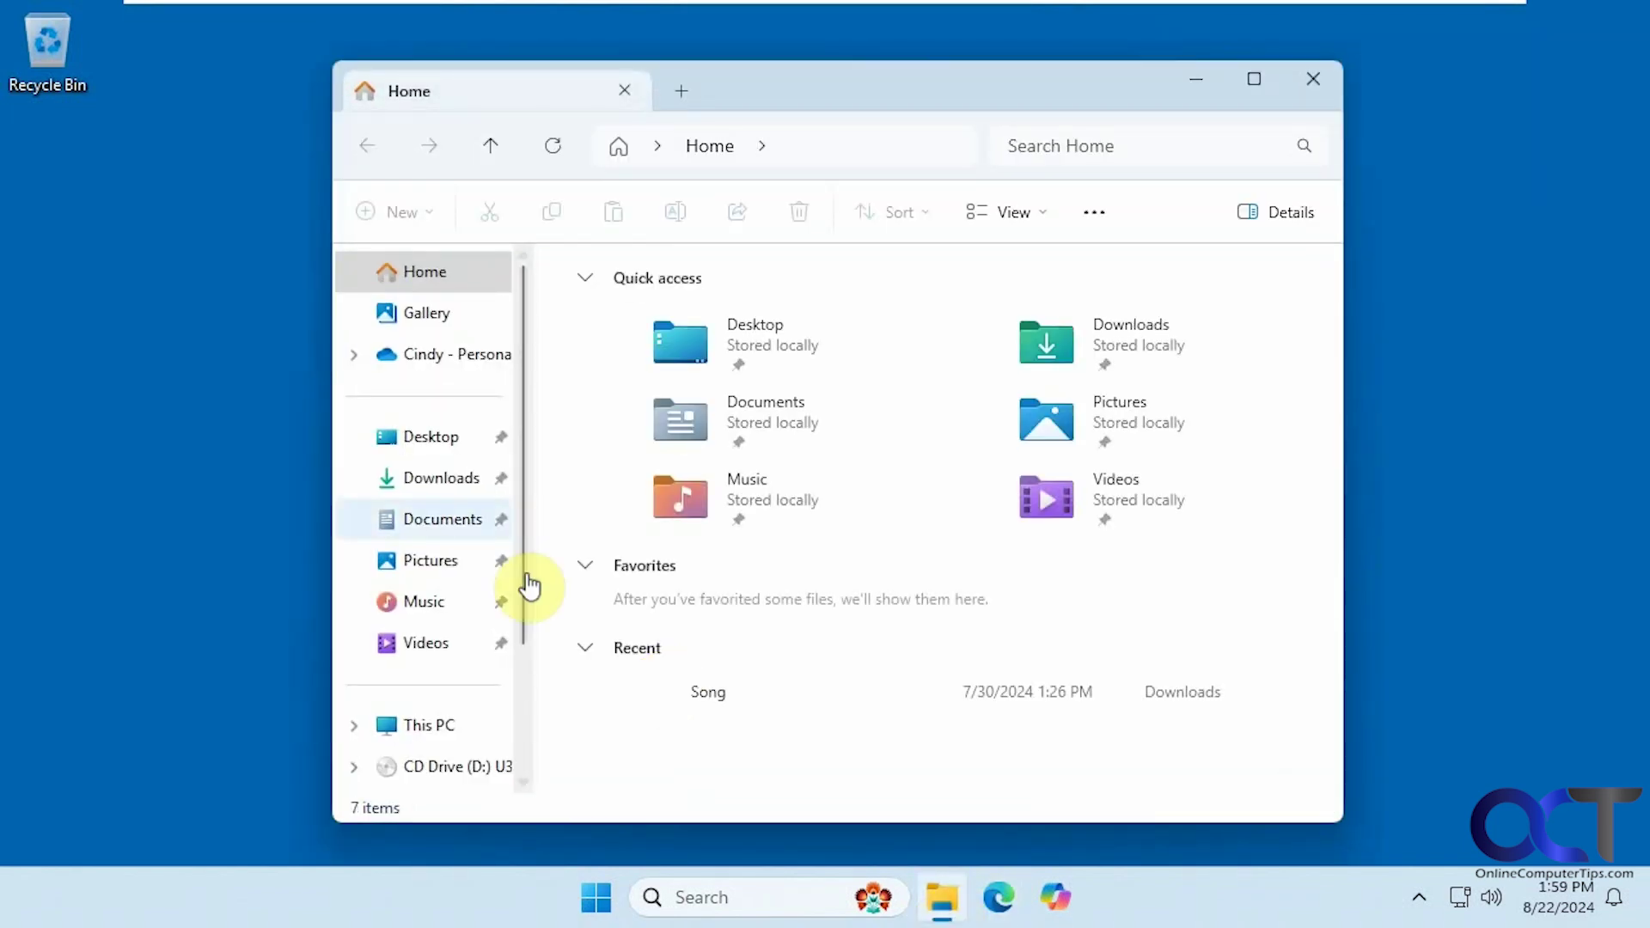
left_click(434, 534)
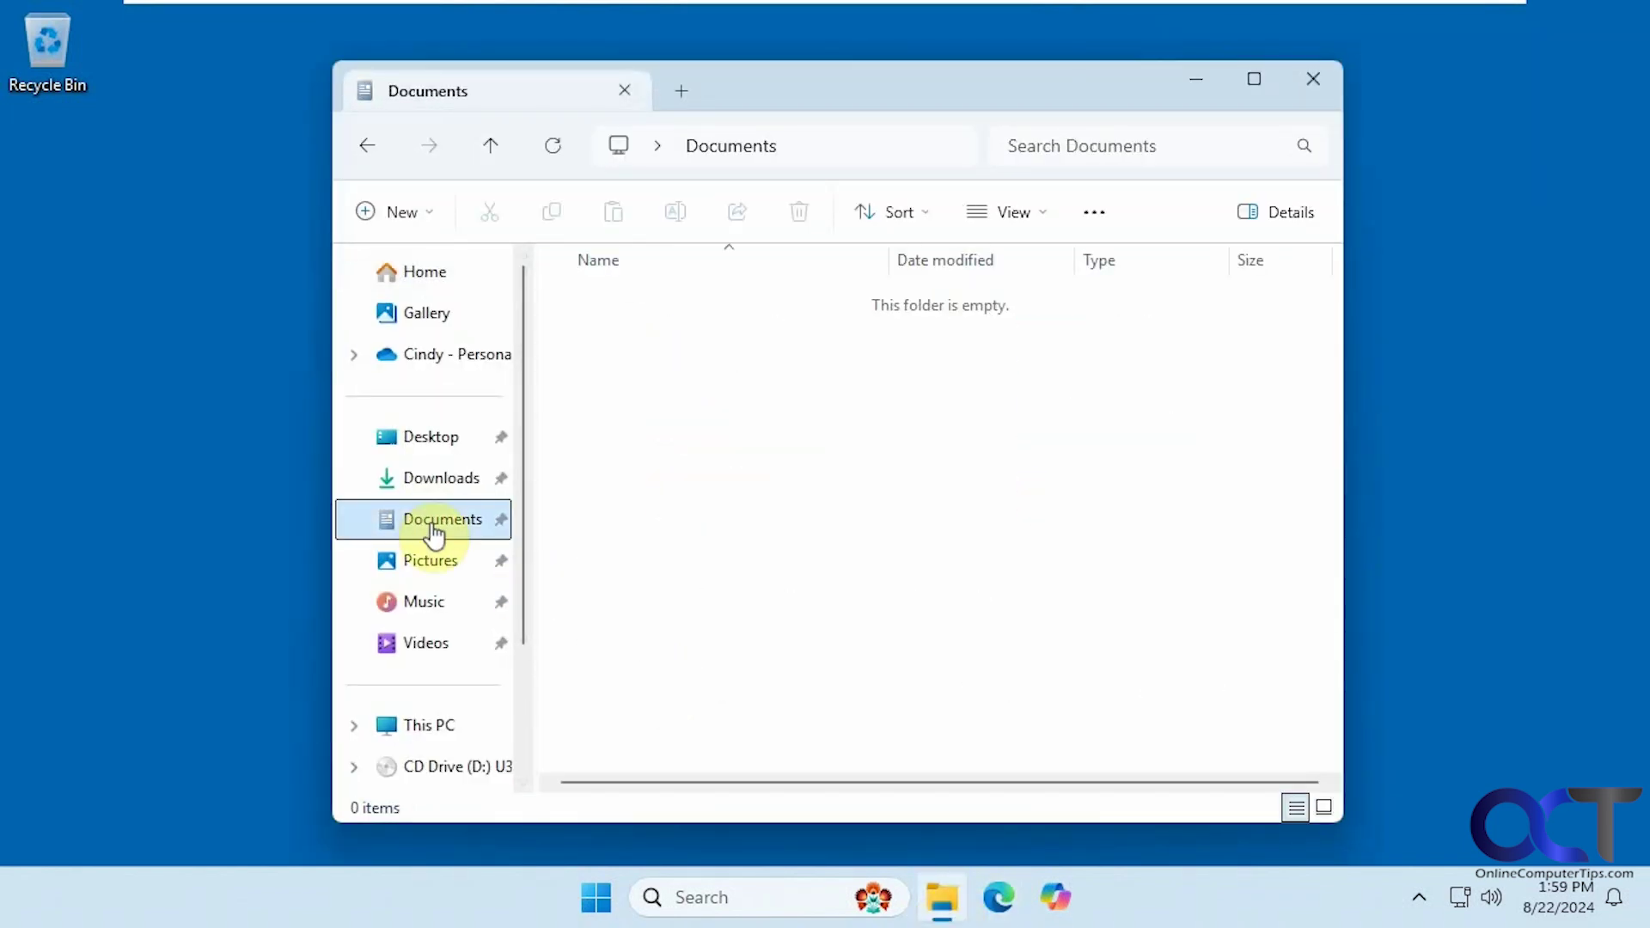
left_click(443, 567)
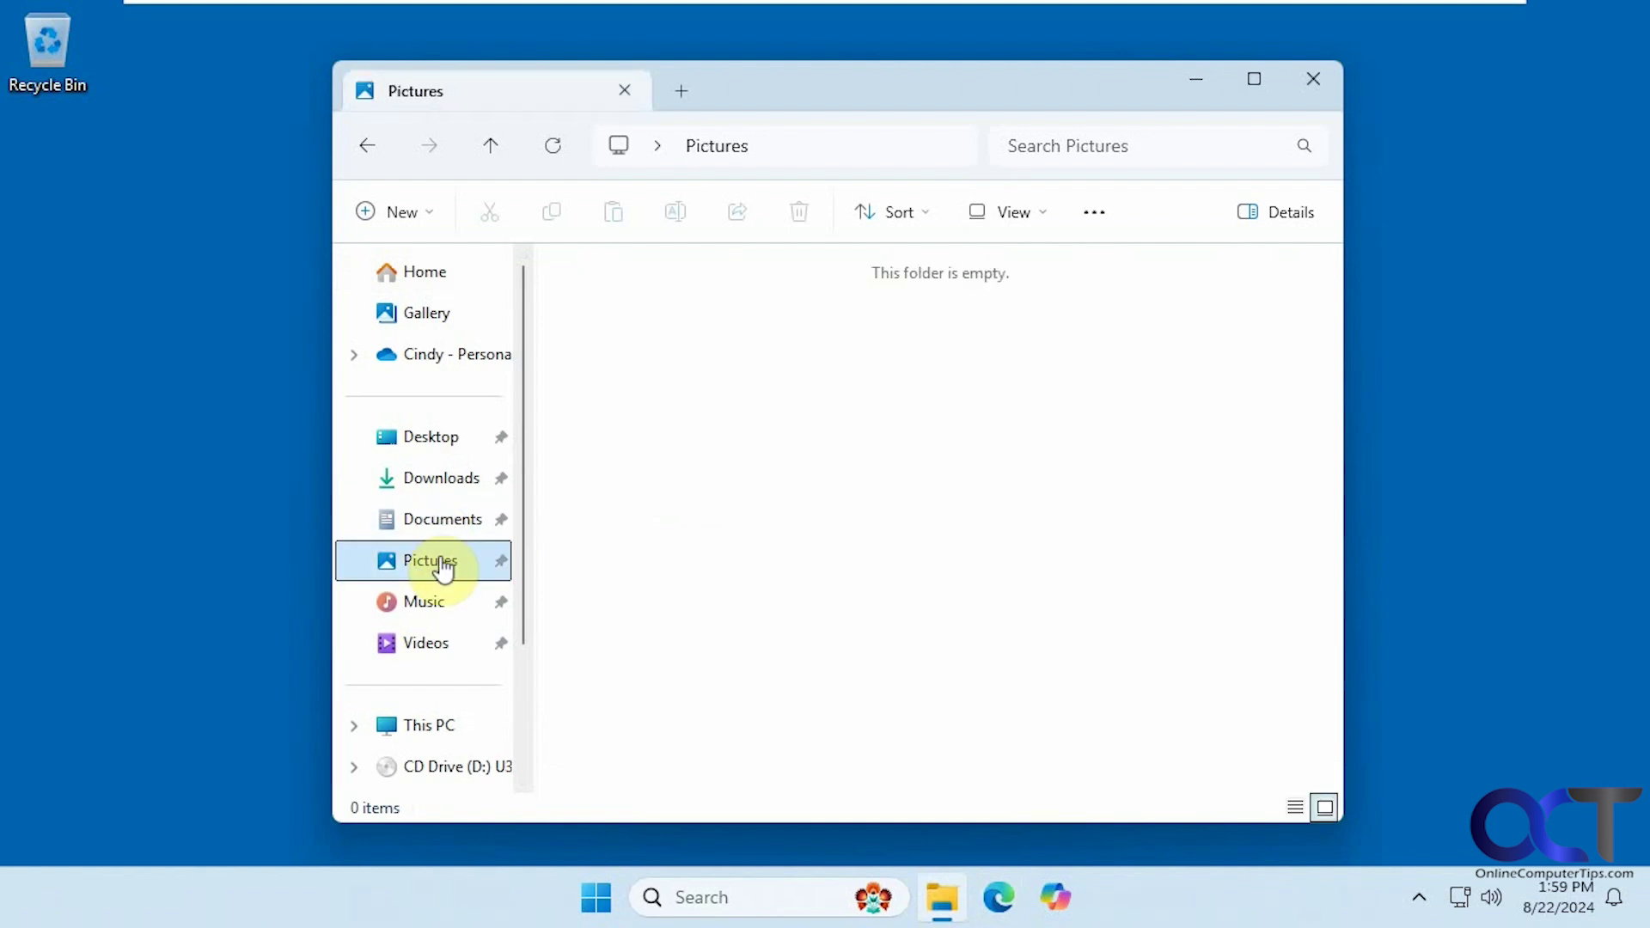
left_click(1315, 82)
- Sign out of the current account, then choose the source user's tile on the sign-in screen
left_click(590, 902)
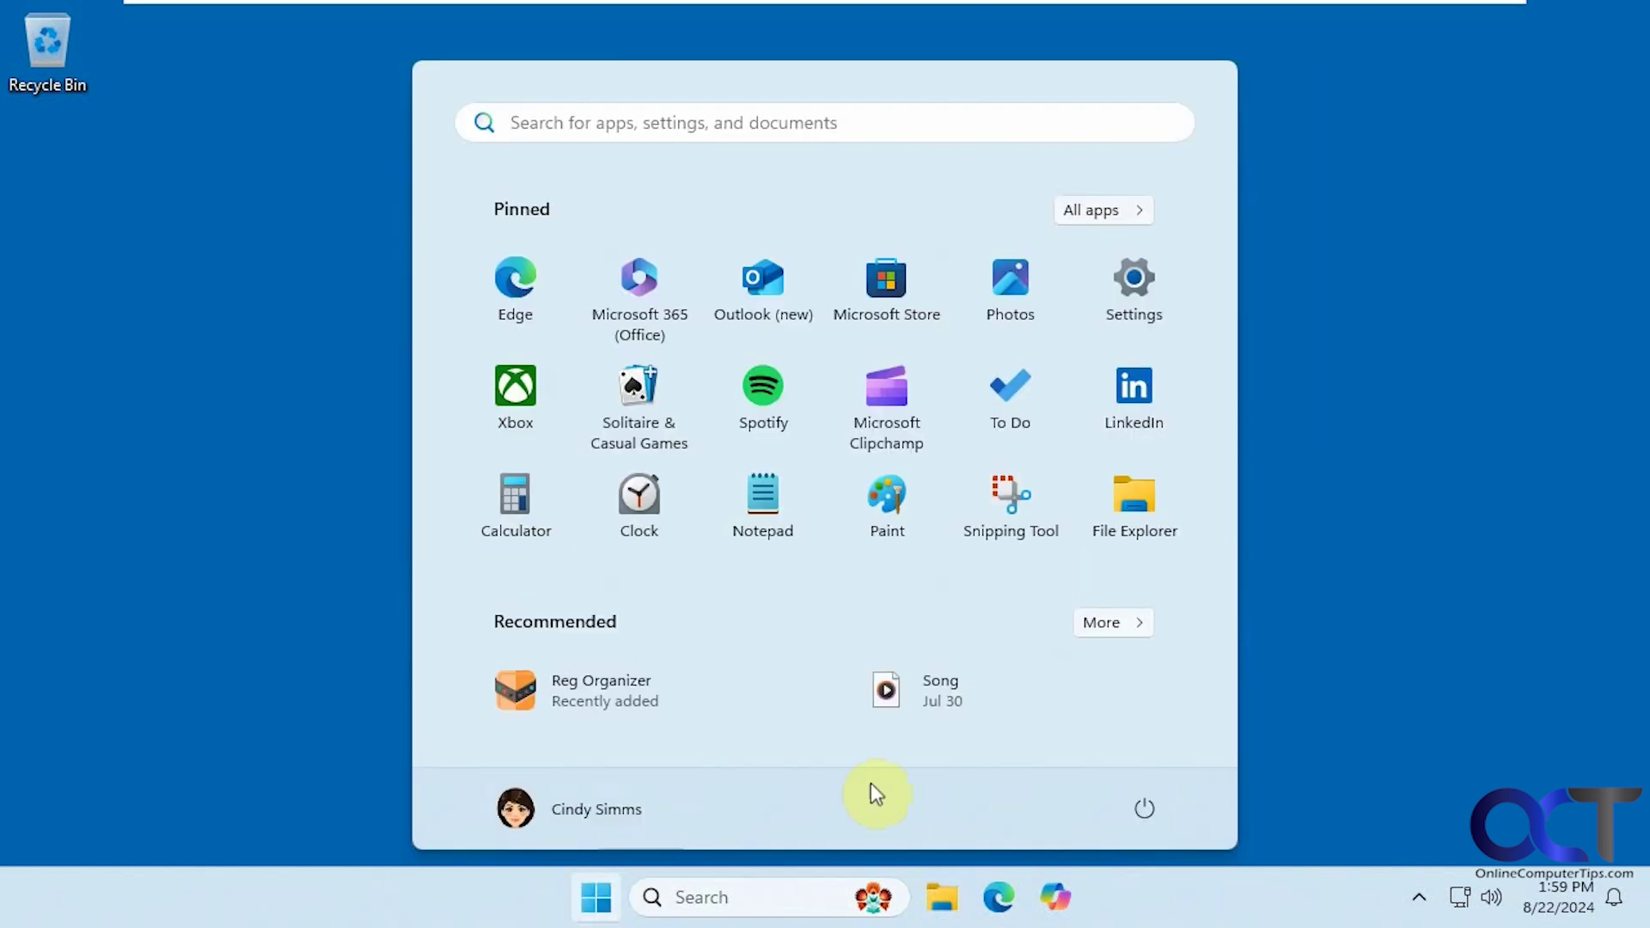
left_click(630, 799)
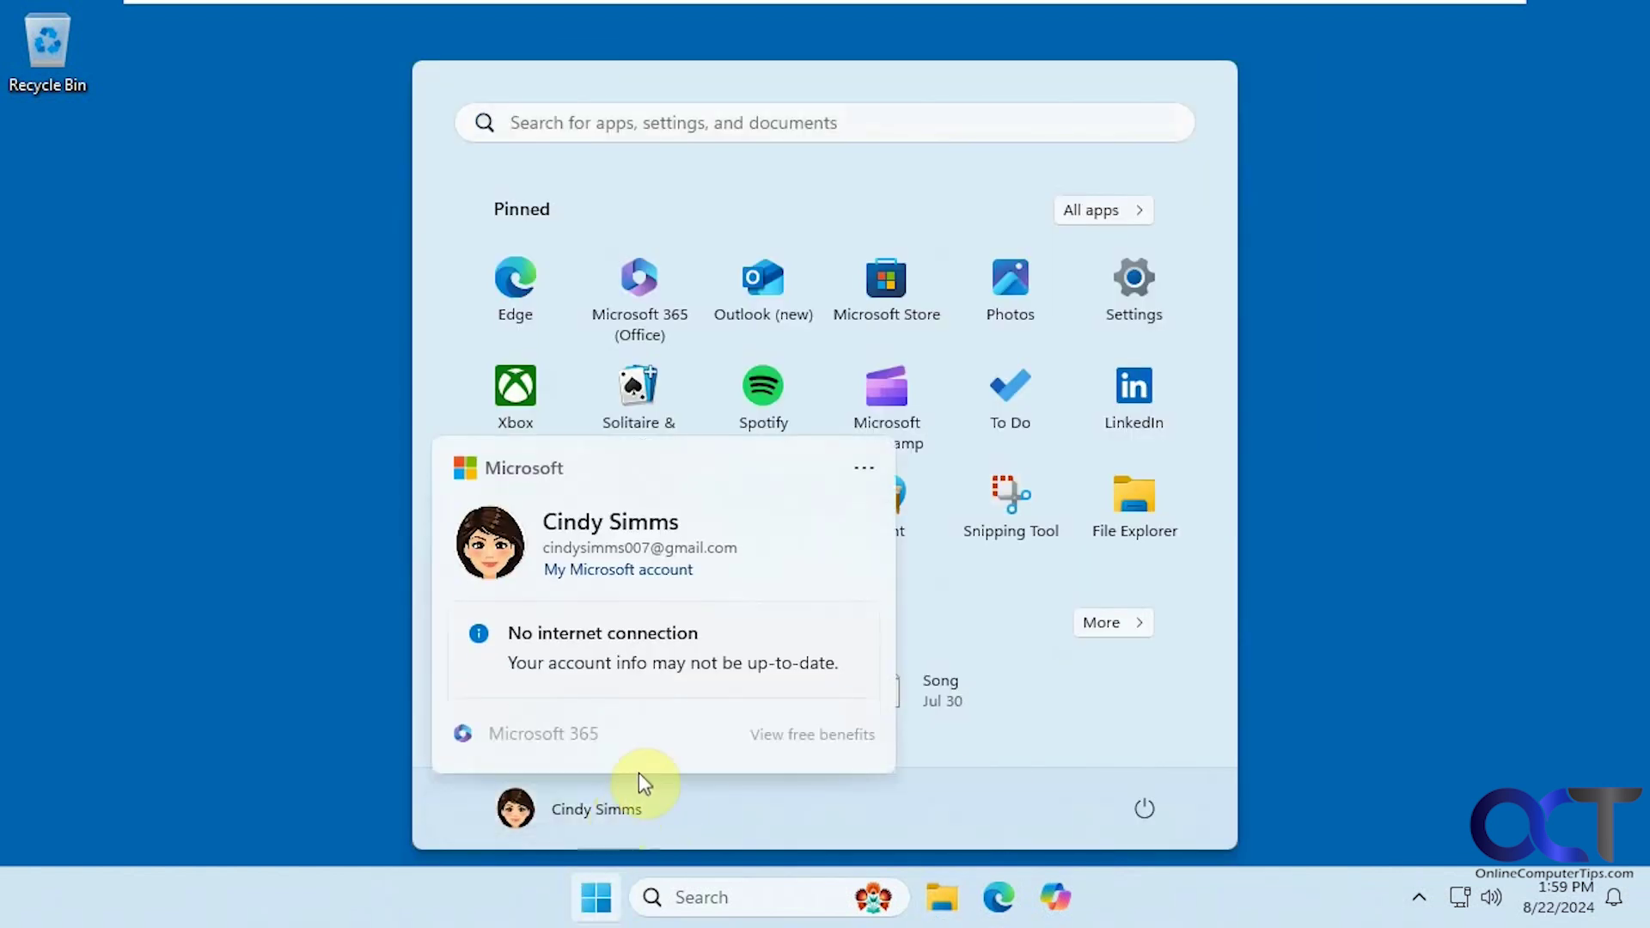
left_click(866, 419)
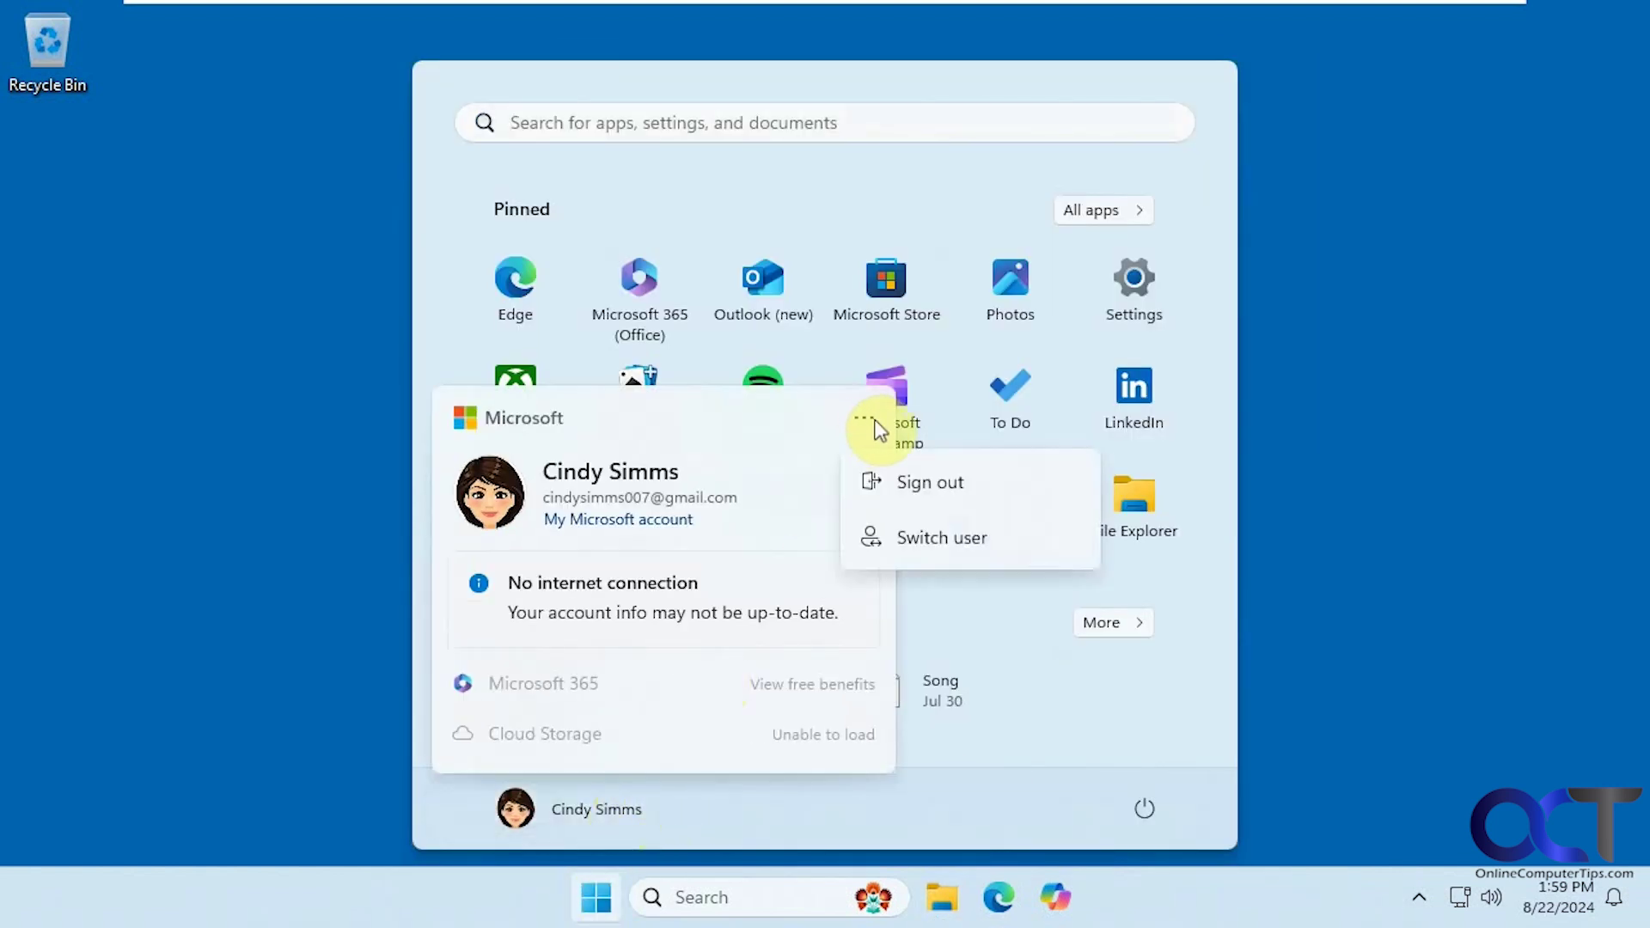
left_click(907, 486)
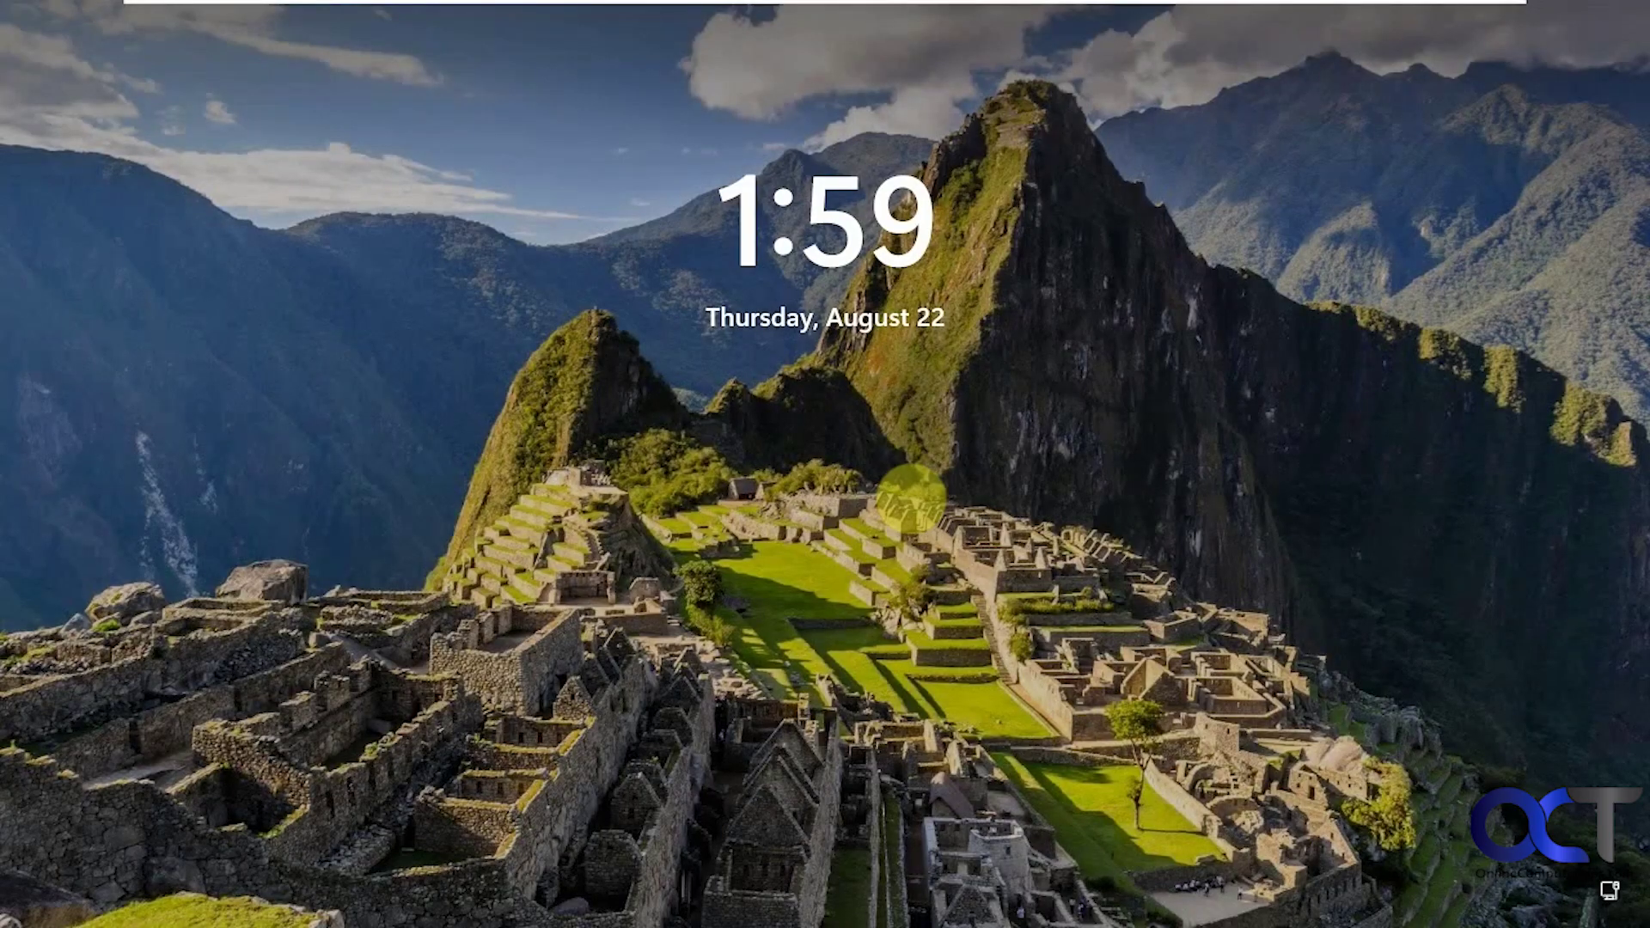
left_click(809, 518)
left_click(172, 784)
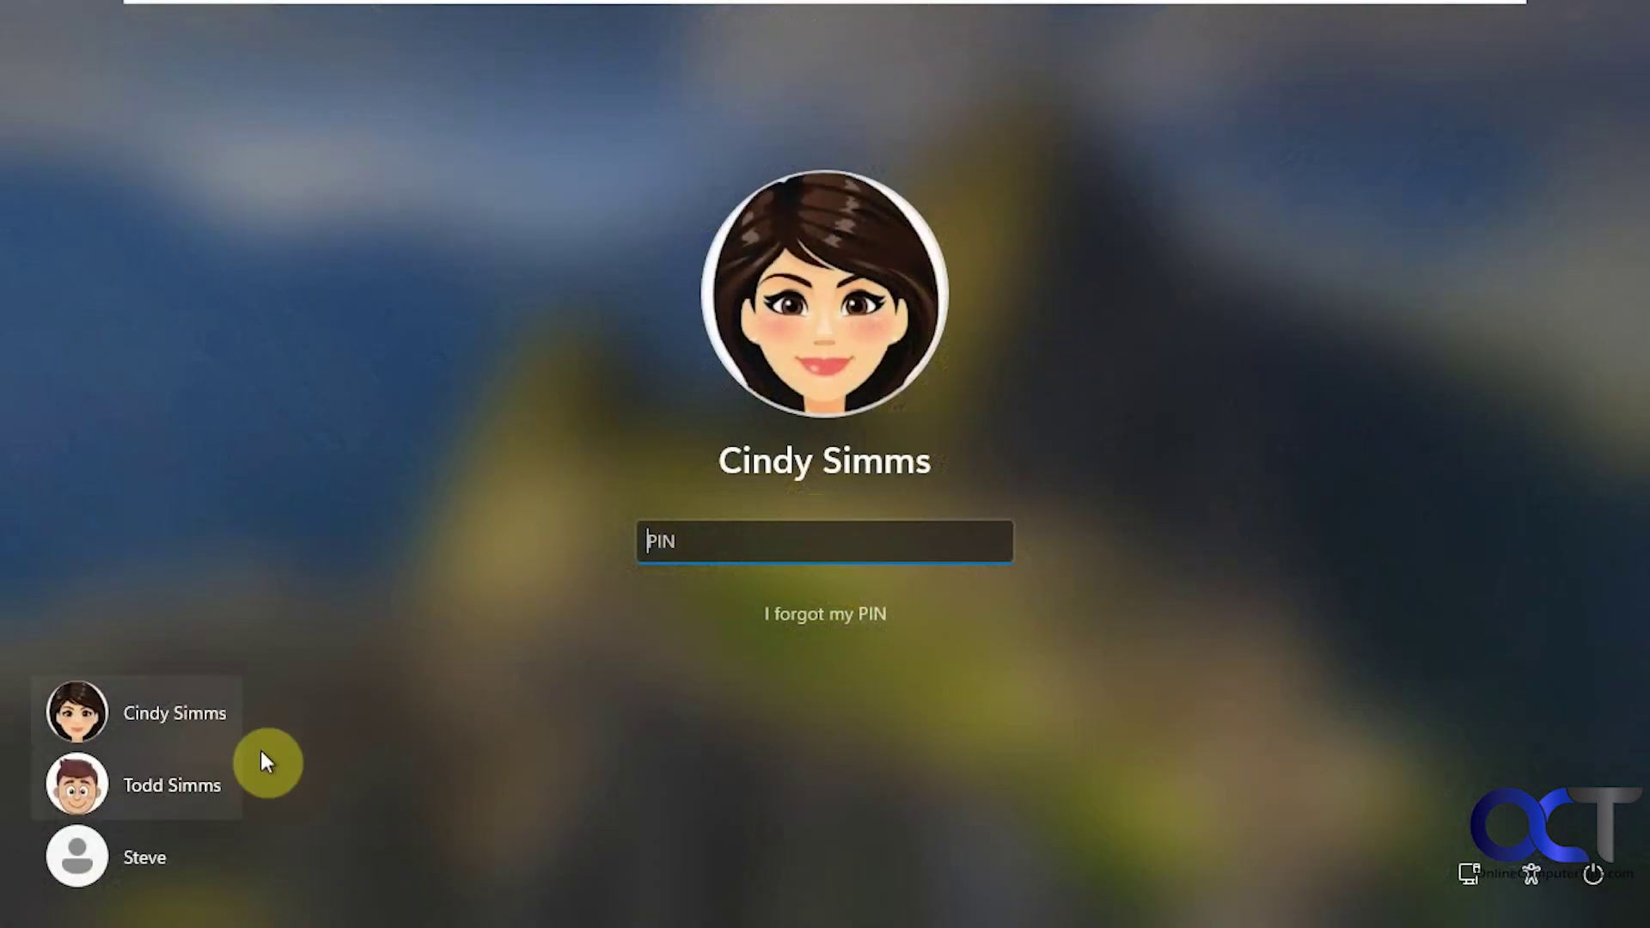
- Enter the source account's PIN and close the Start menu to reveal PCData Back
type("1234")
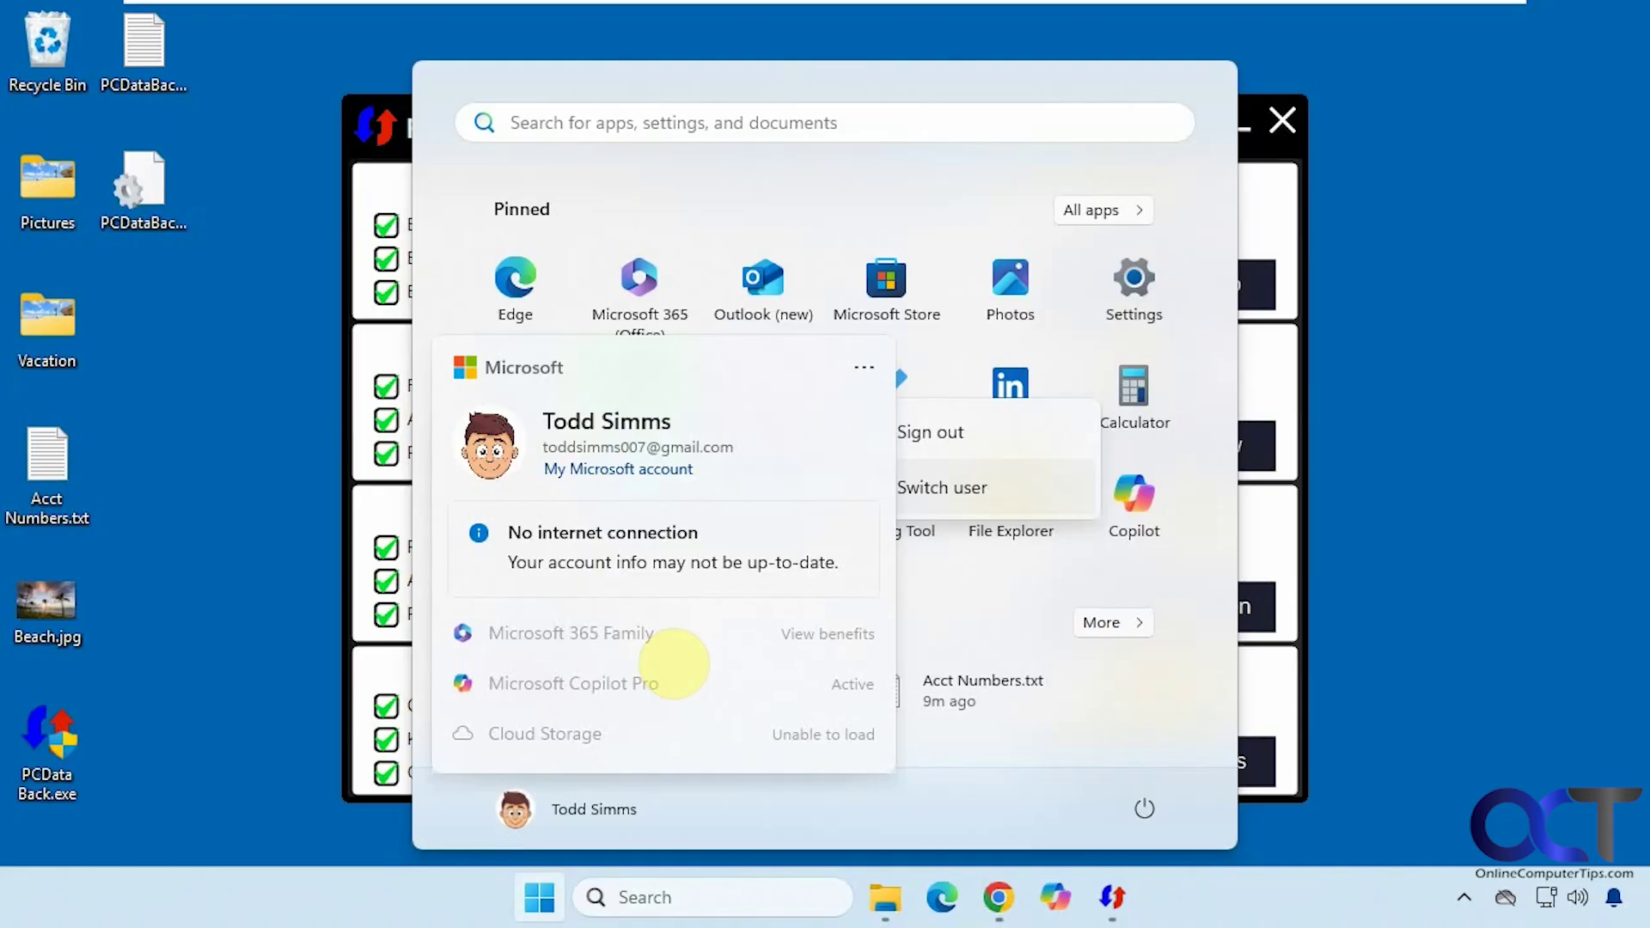
left_click(672, 659)
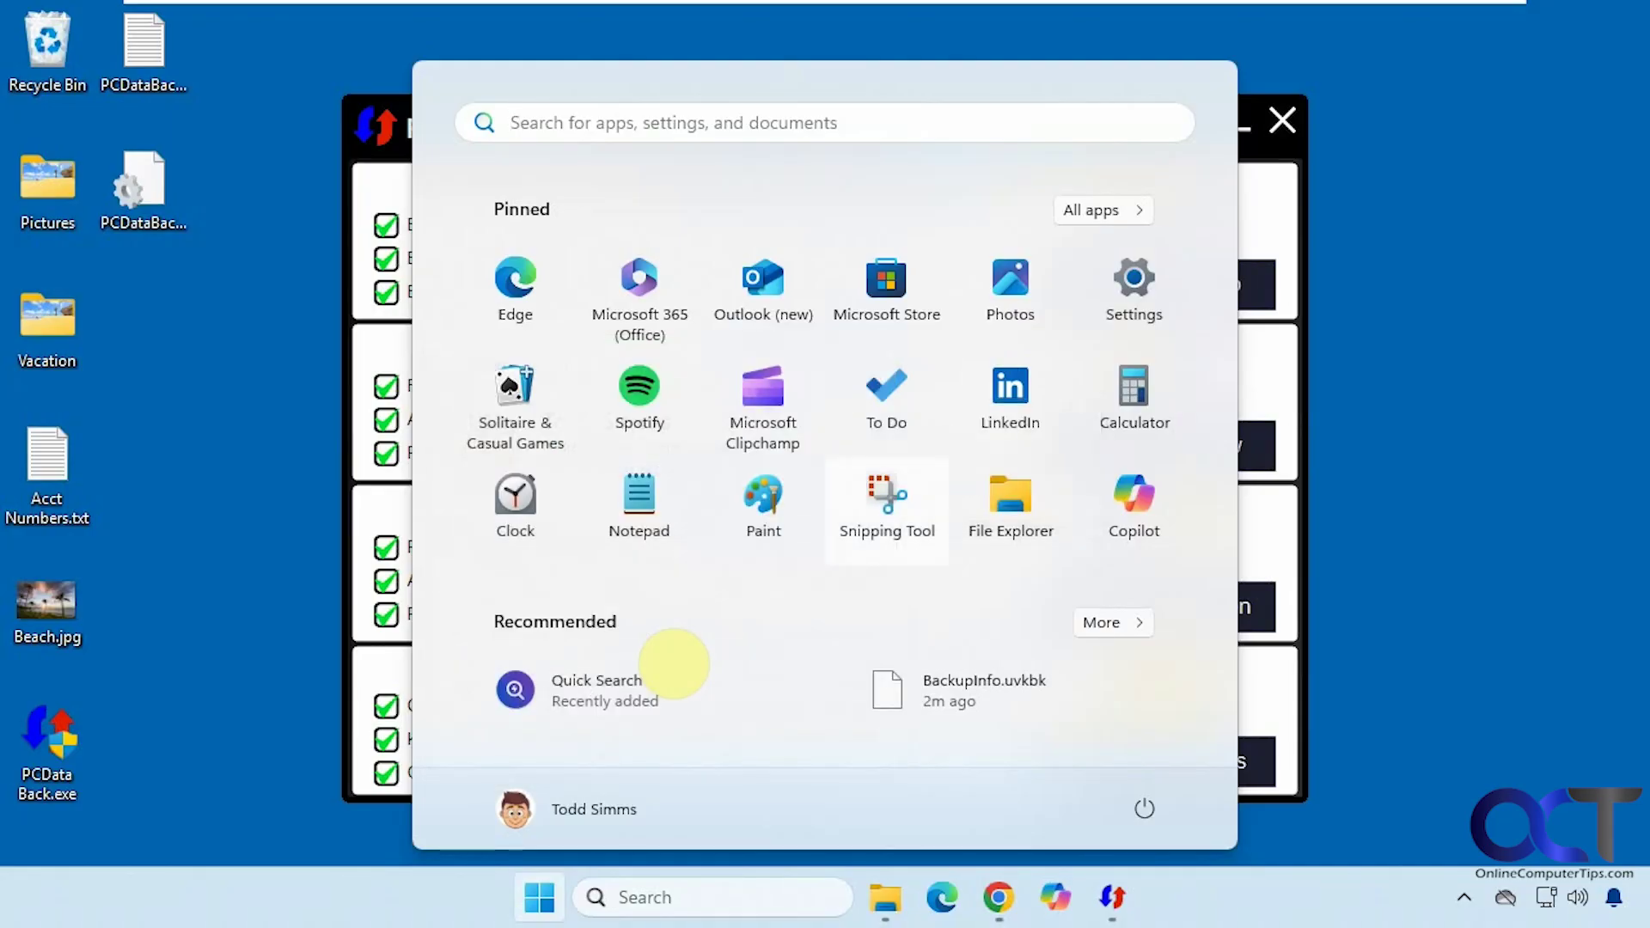
left_click(1488, 437)
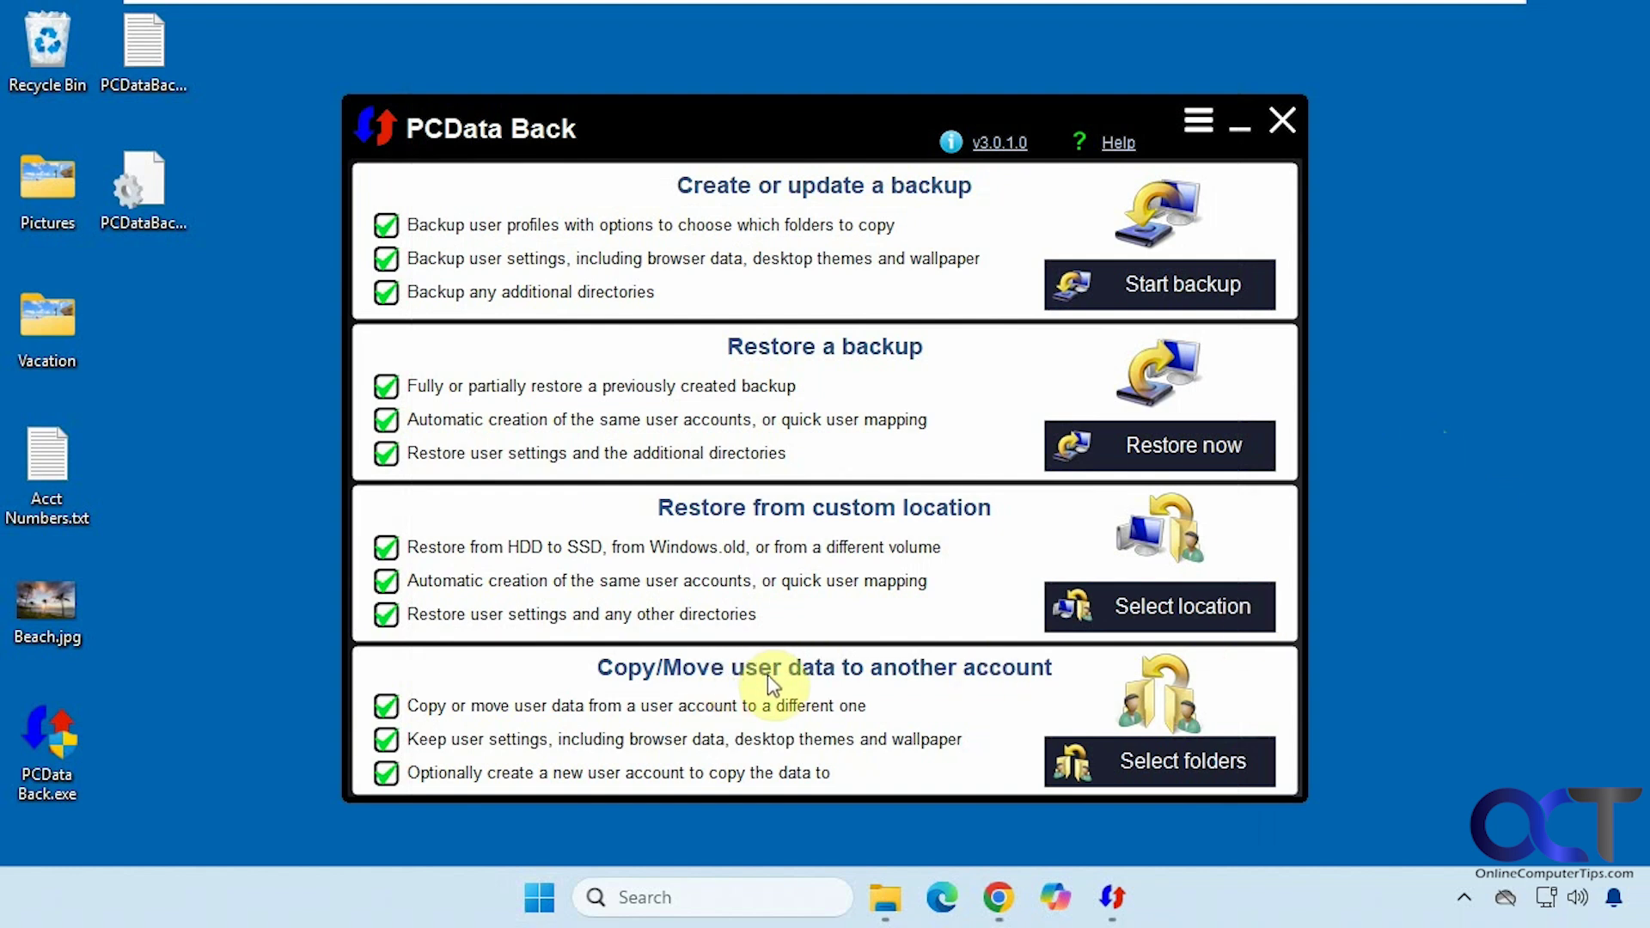
- Open the Copy/Move user data page and choose the source and target user profiles
left_click(1148, 765)
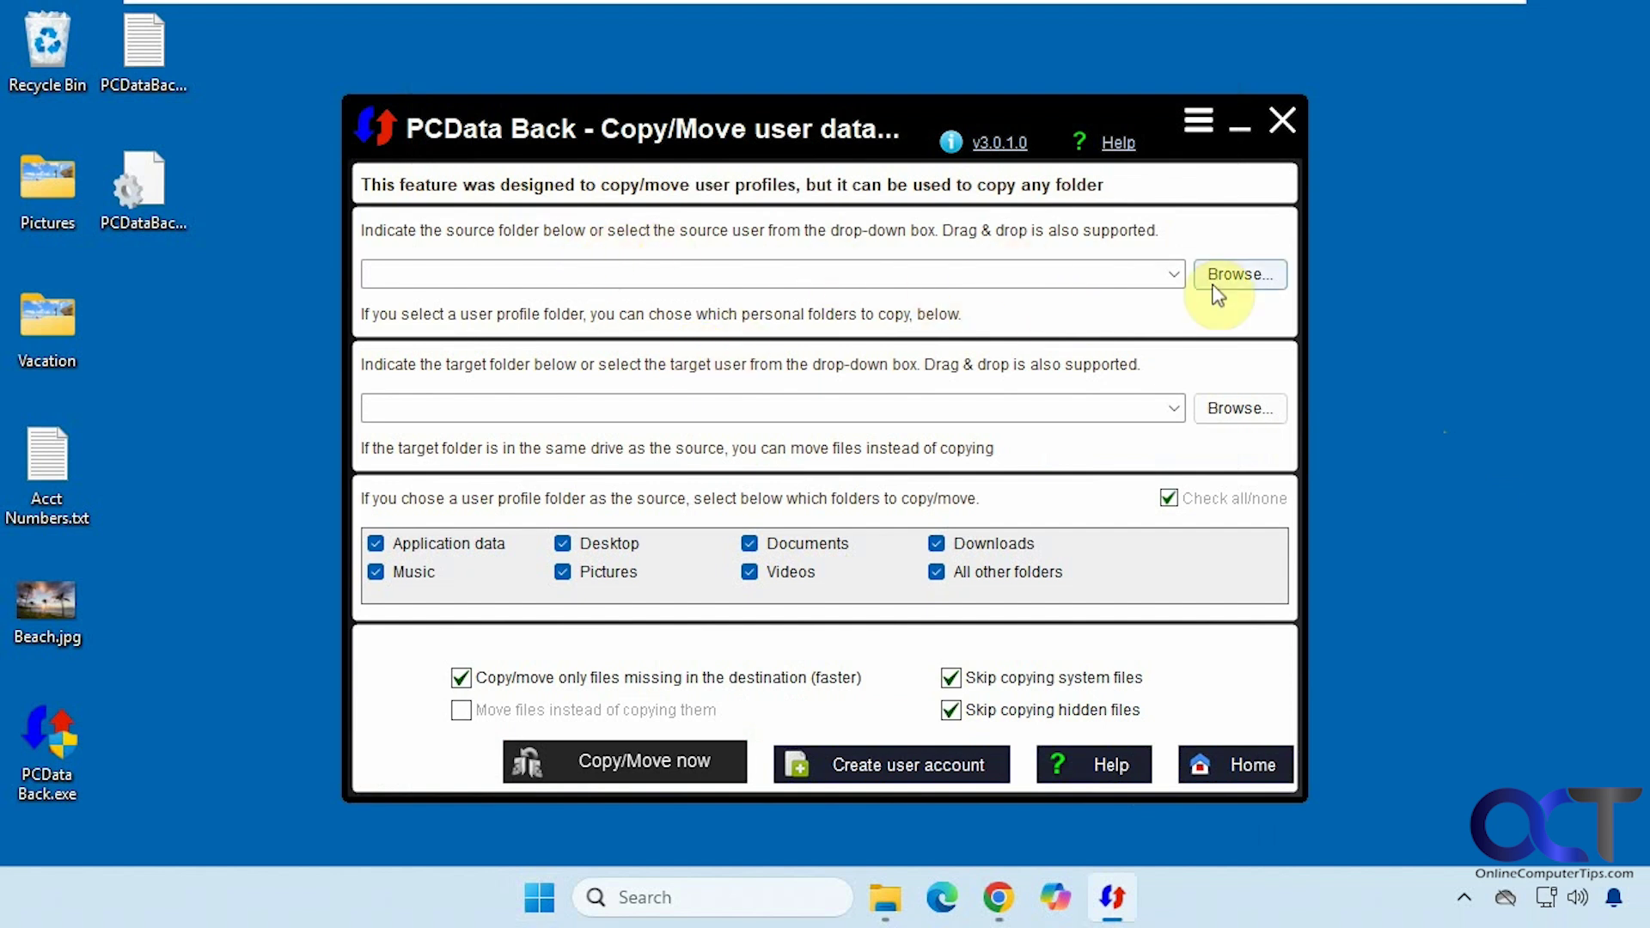
left_click(1174, 275)
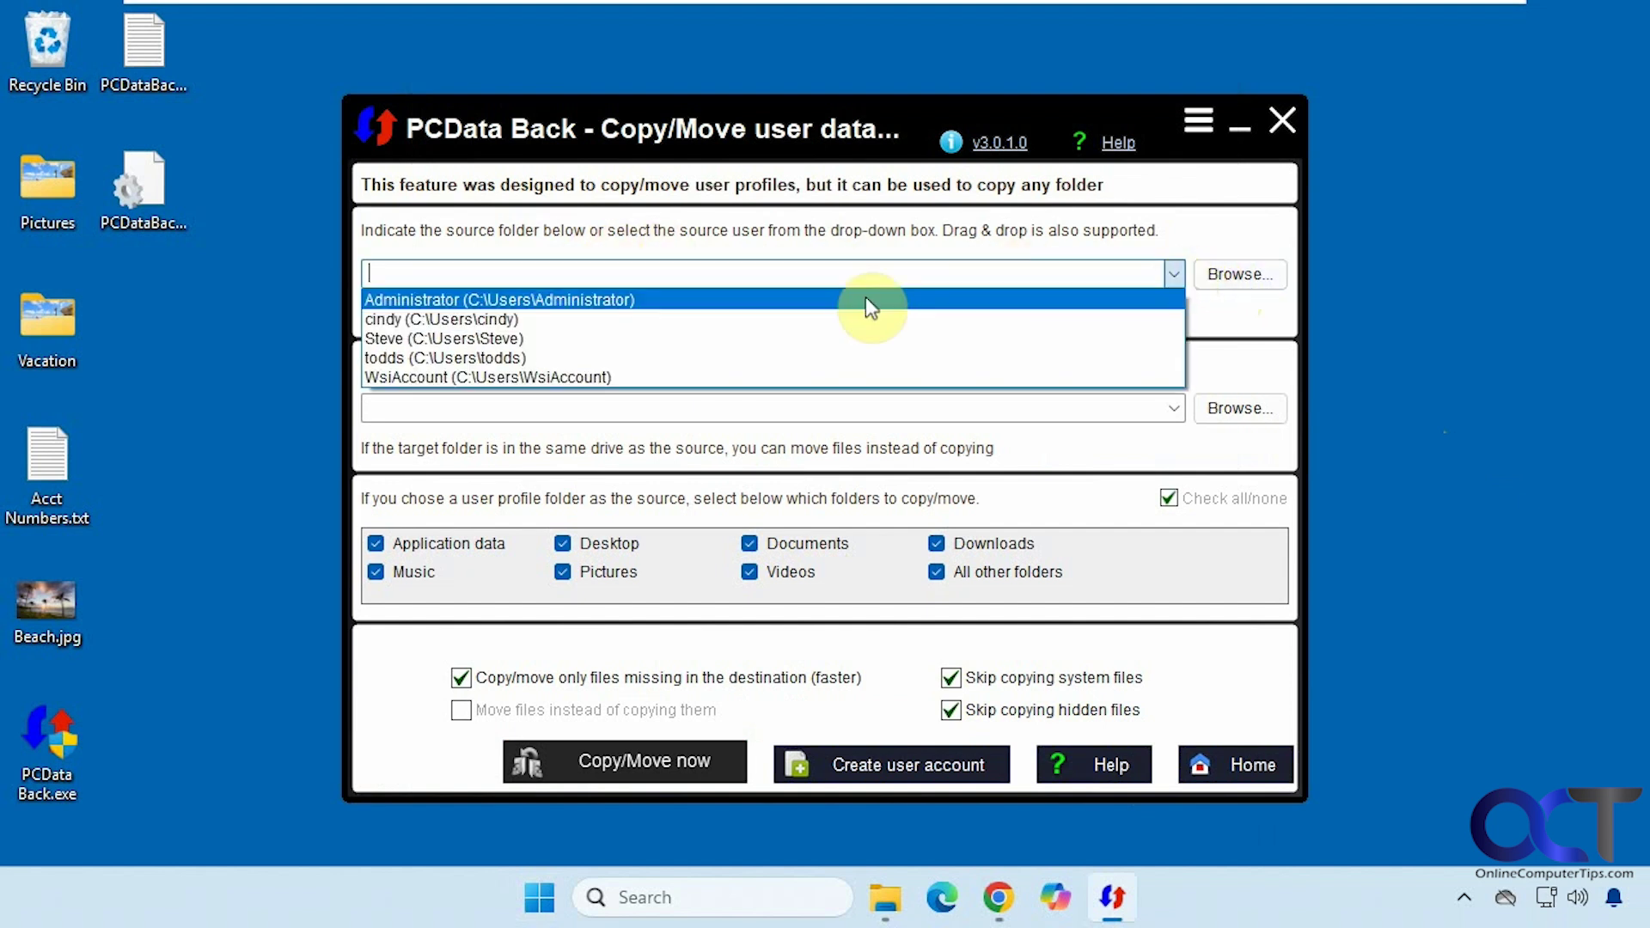
left_click(526, 359)
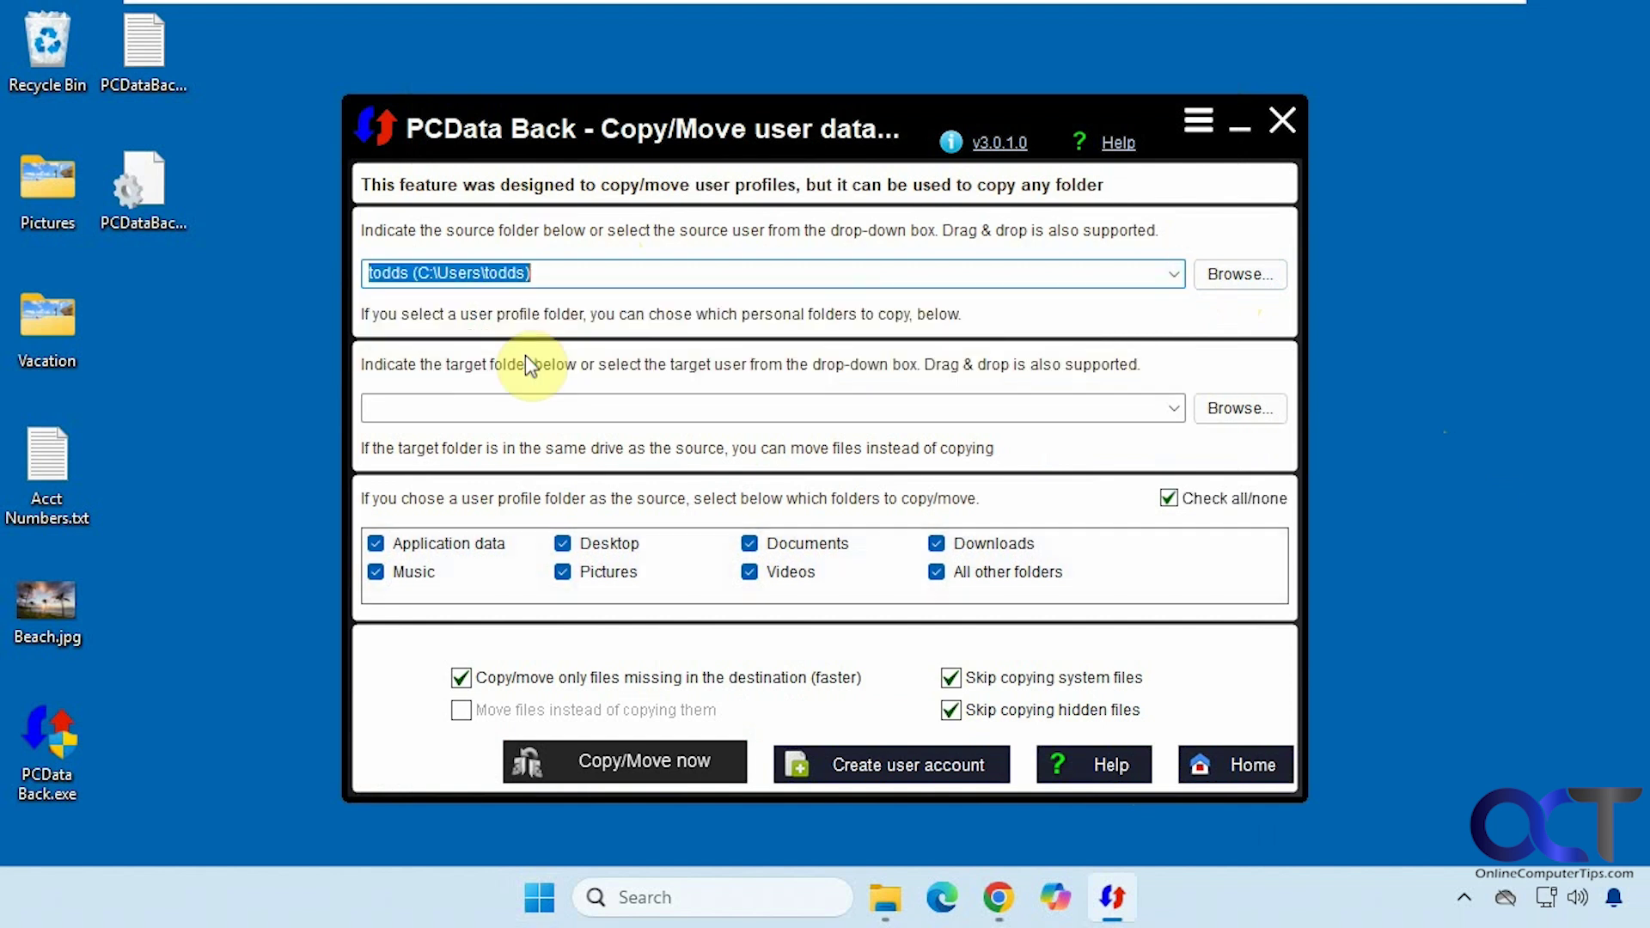
left_click(1174, 409)
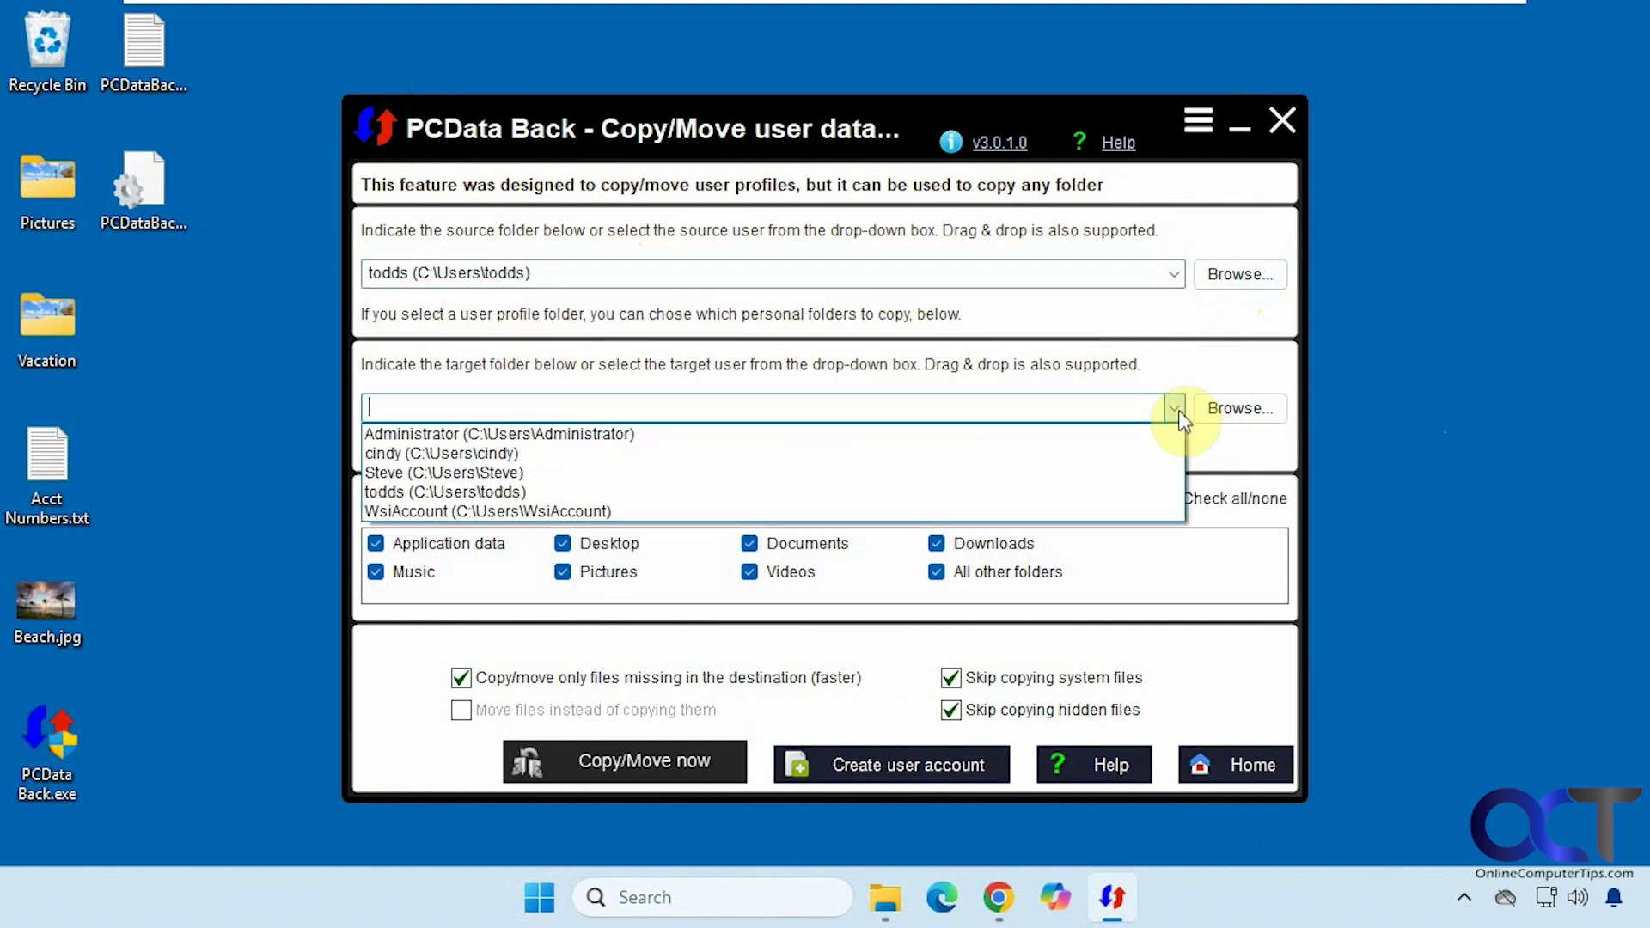
left_click(576, 455)
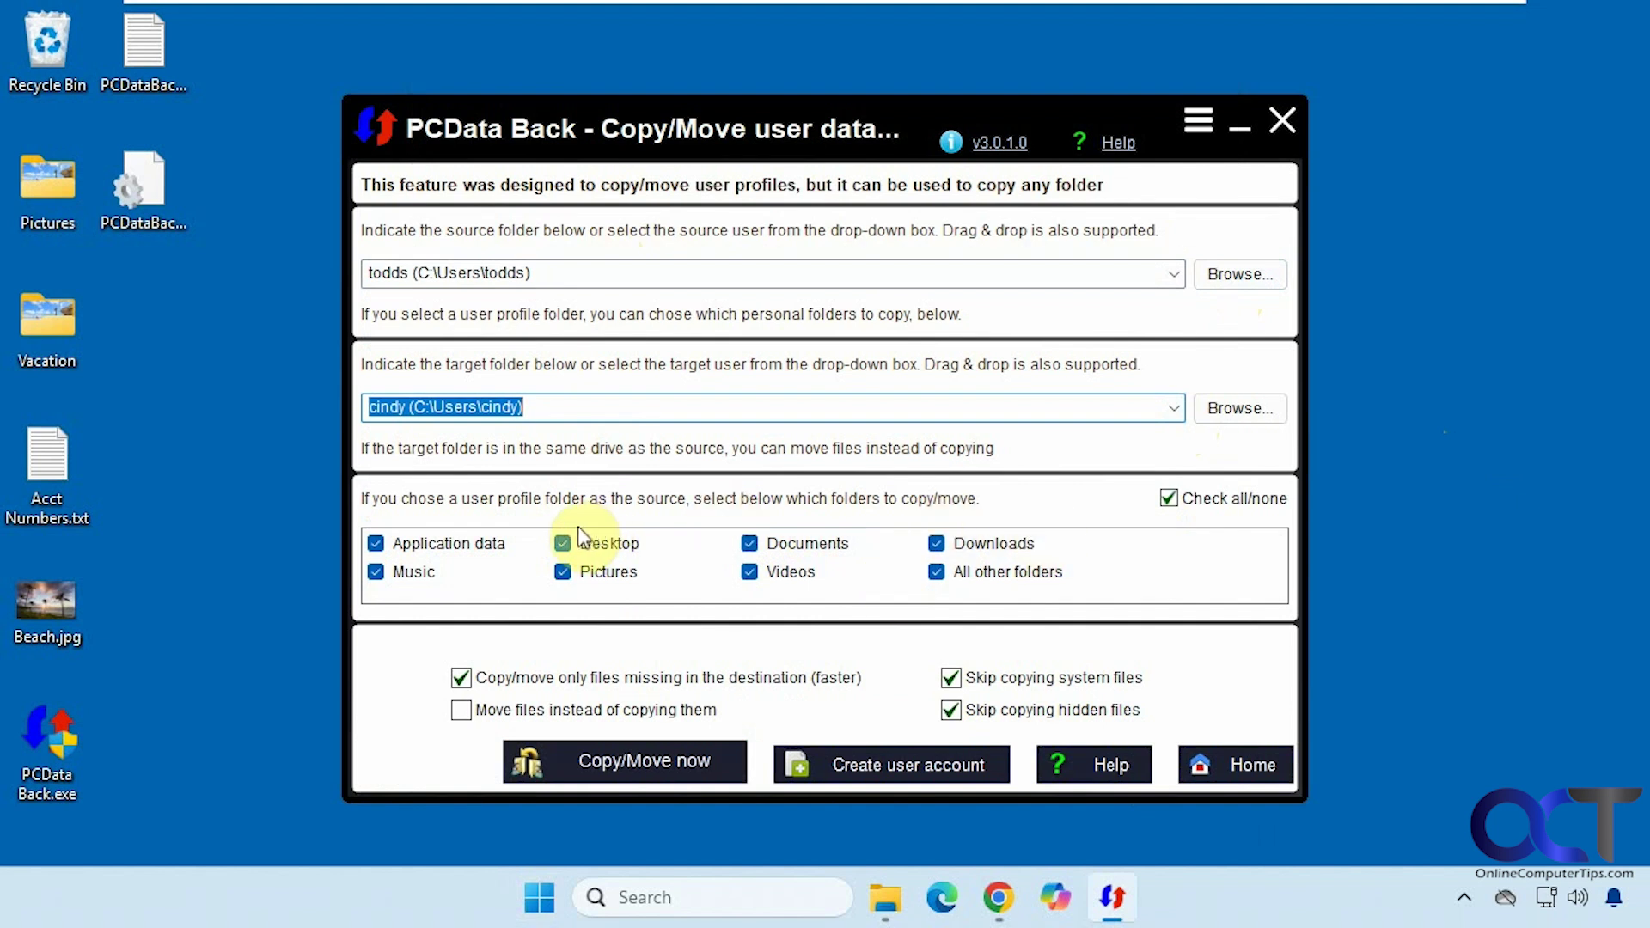
- Uncheck Application data, run Copy/Move now, and confirm the success message with OK
left_click(481, 543)
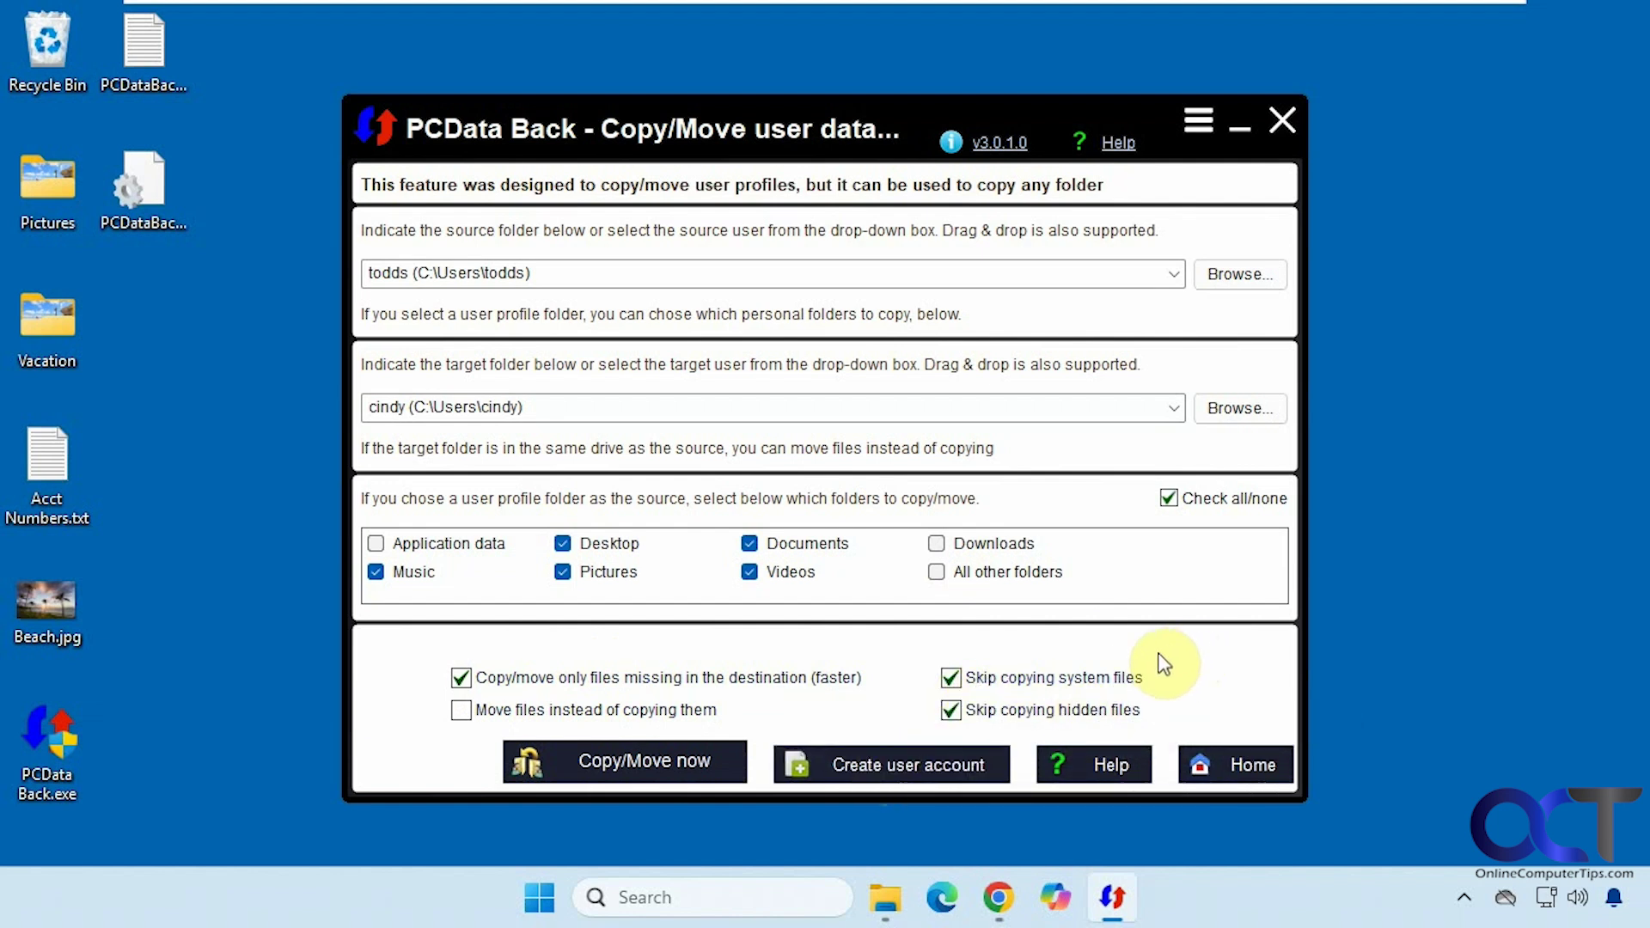
left_click(634, 768)
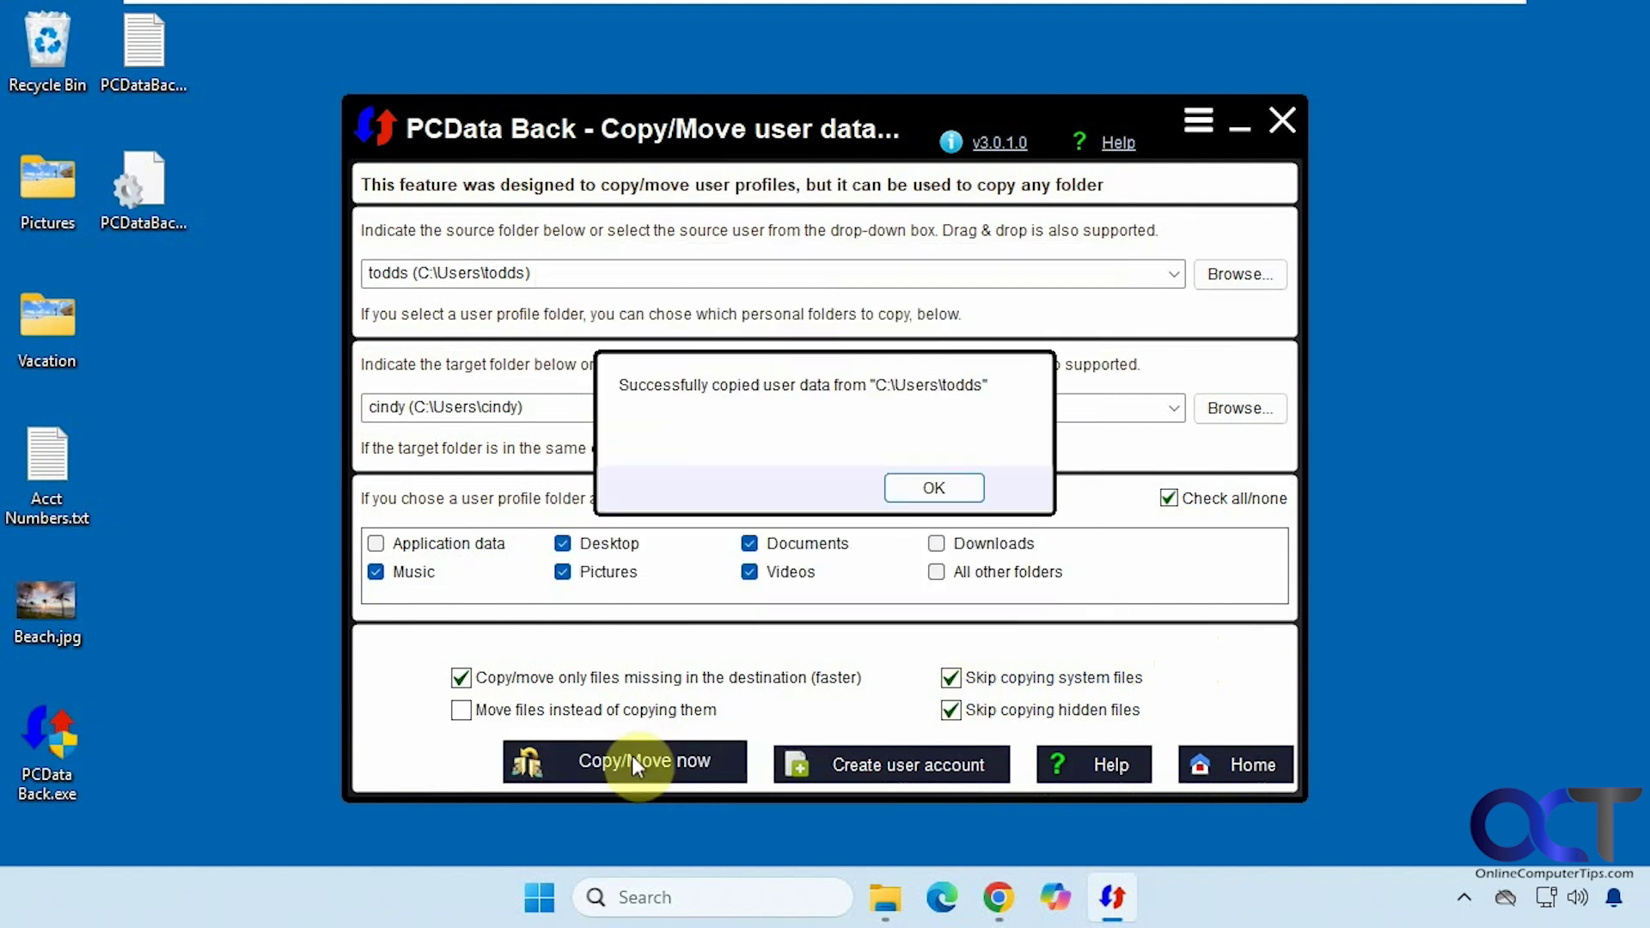
left_click(956, 483)
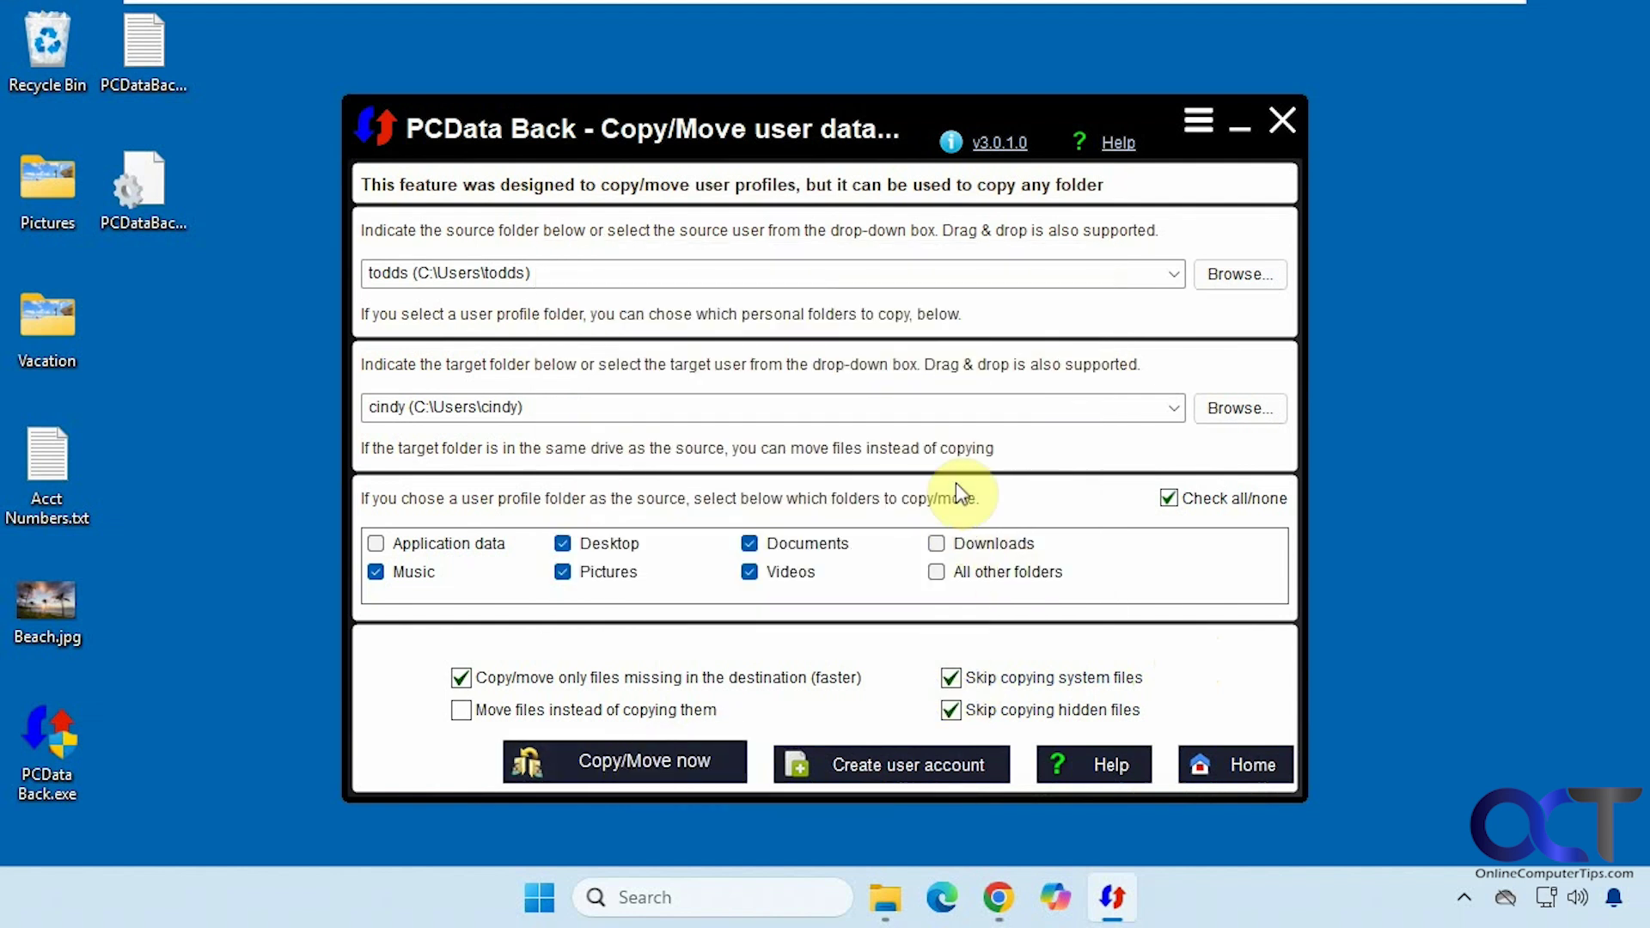
- Switch to the destination user through the Start menu account options and enter its PIN
left_click(539, 897)
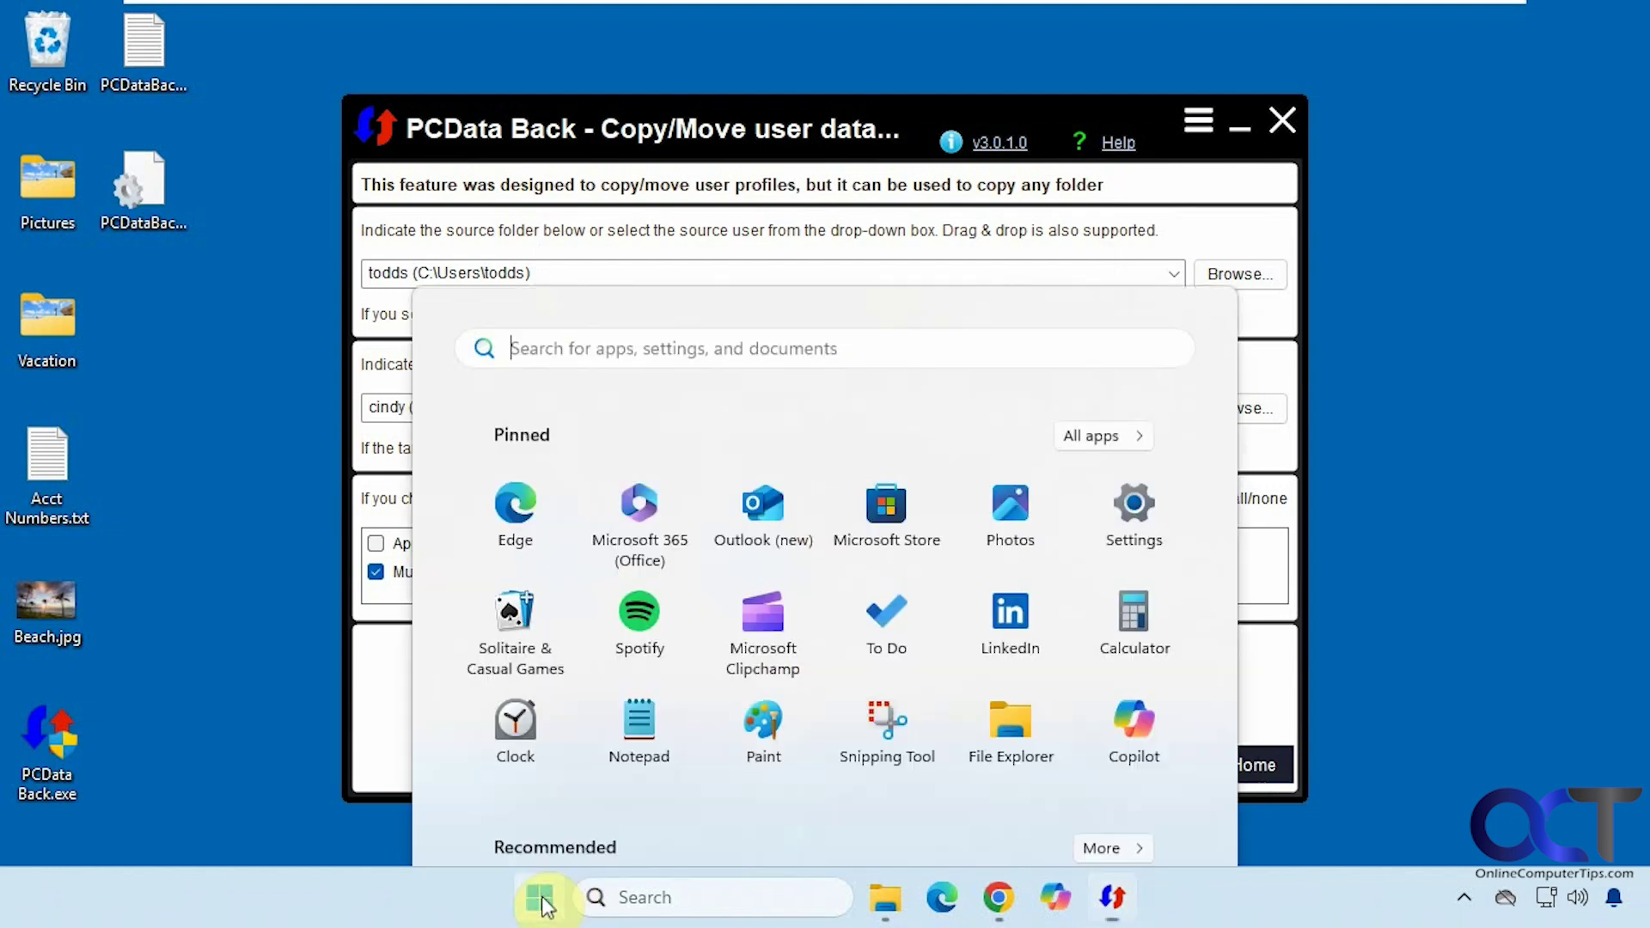
left_click(585, 810)
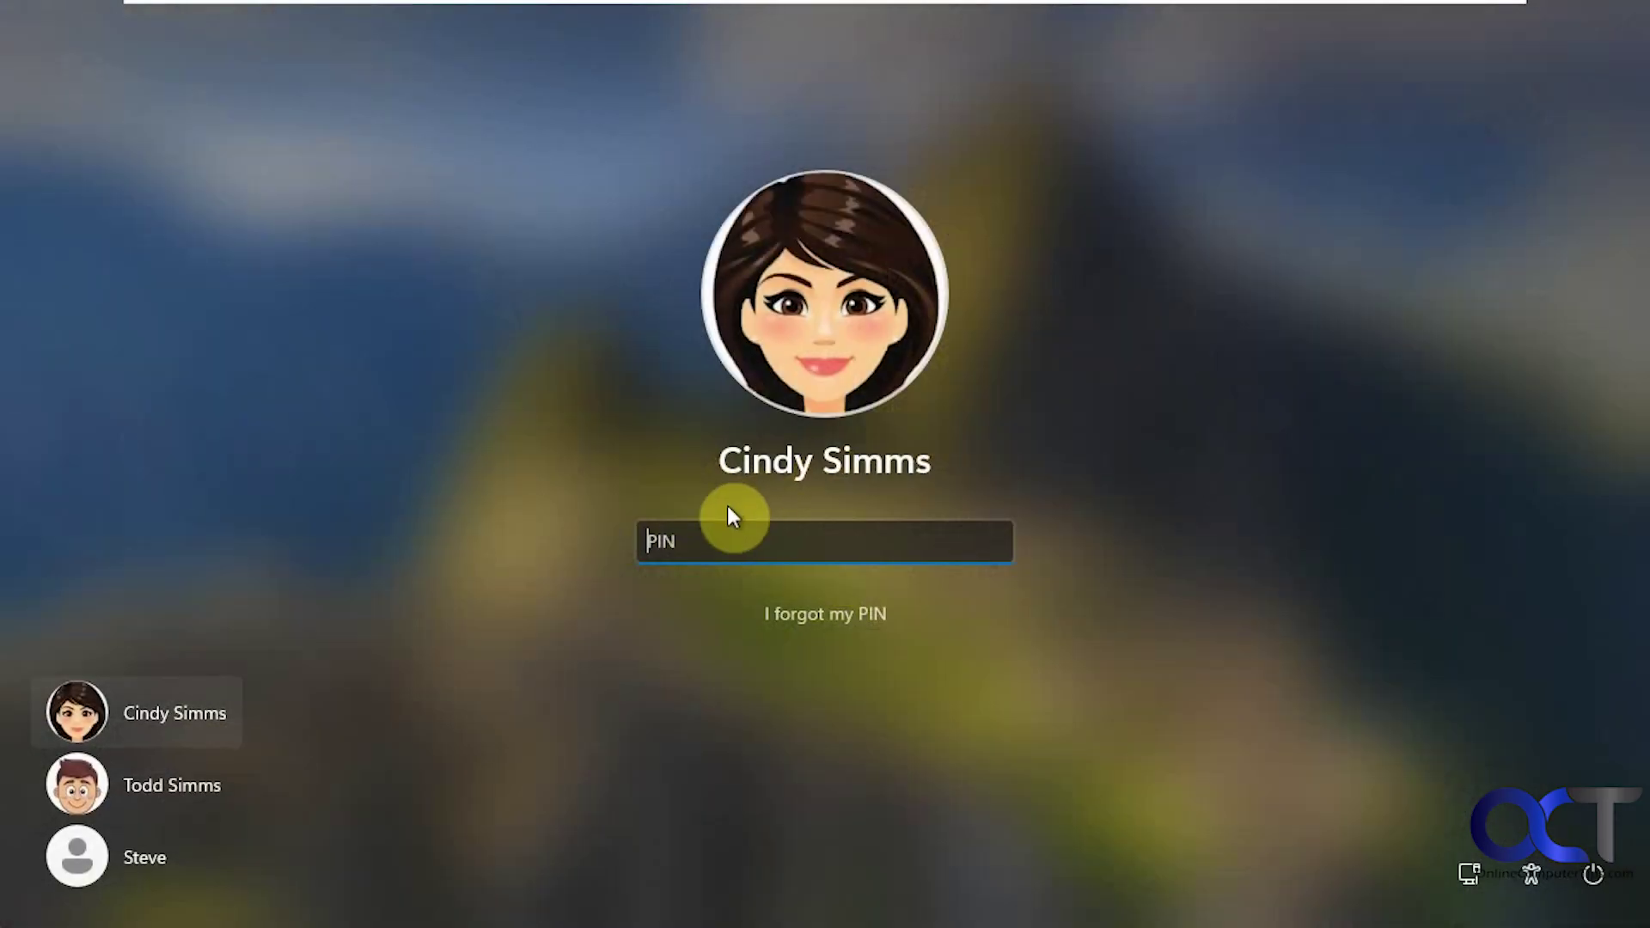
type("1234")
key("Return")
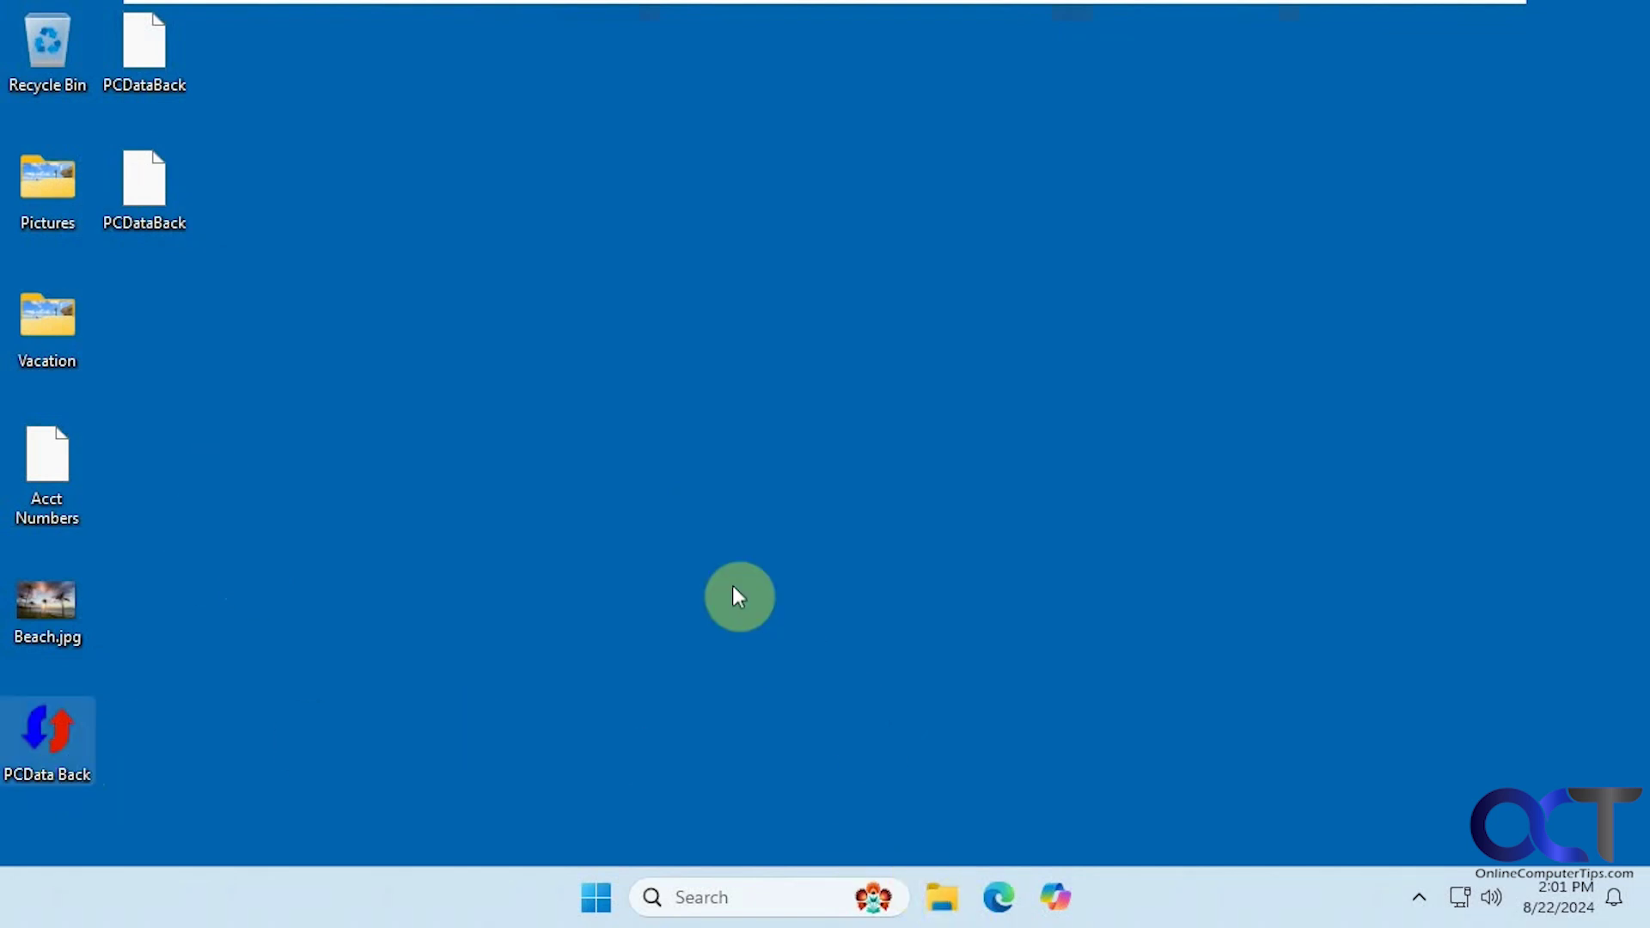
- Check Documents (80 items, including PDF Files) and Pictures (13 items) in File Explorer, then close it
key("super+e")
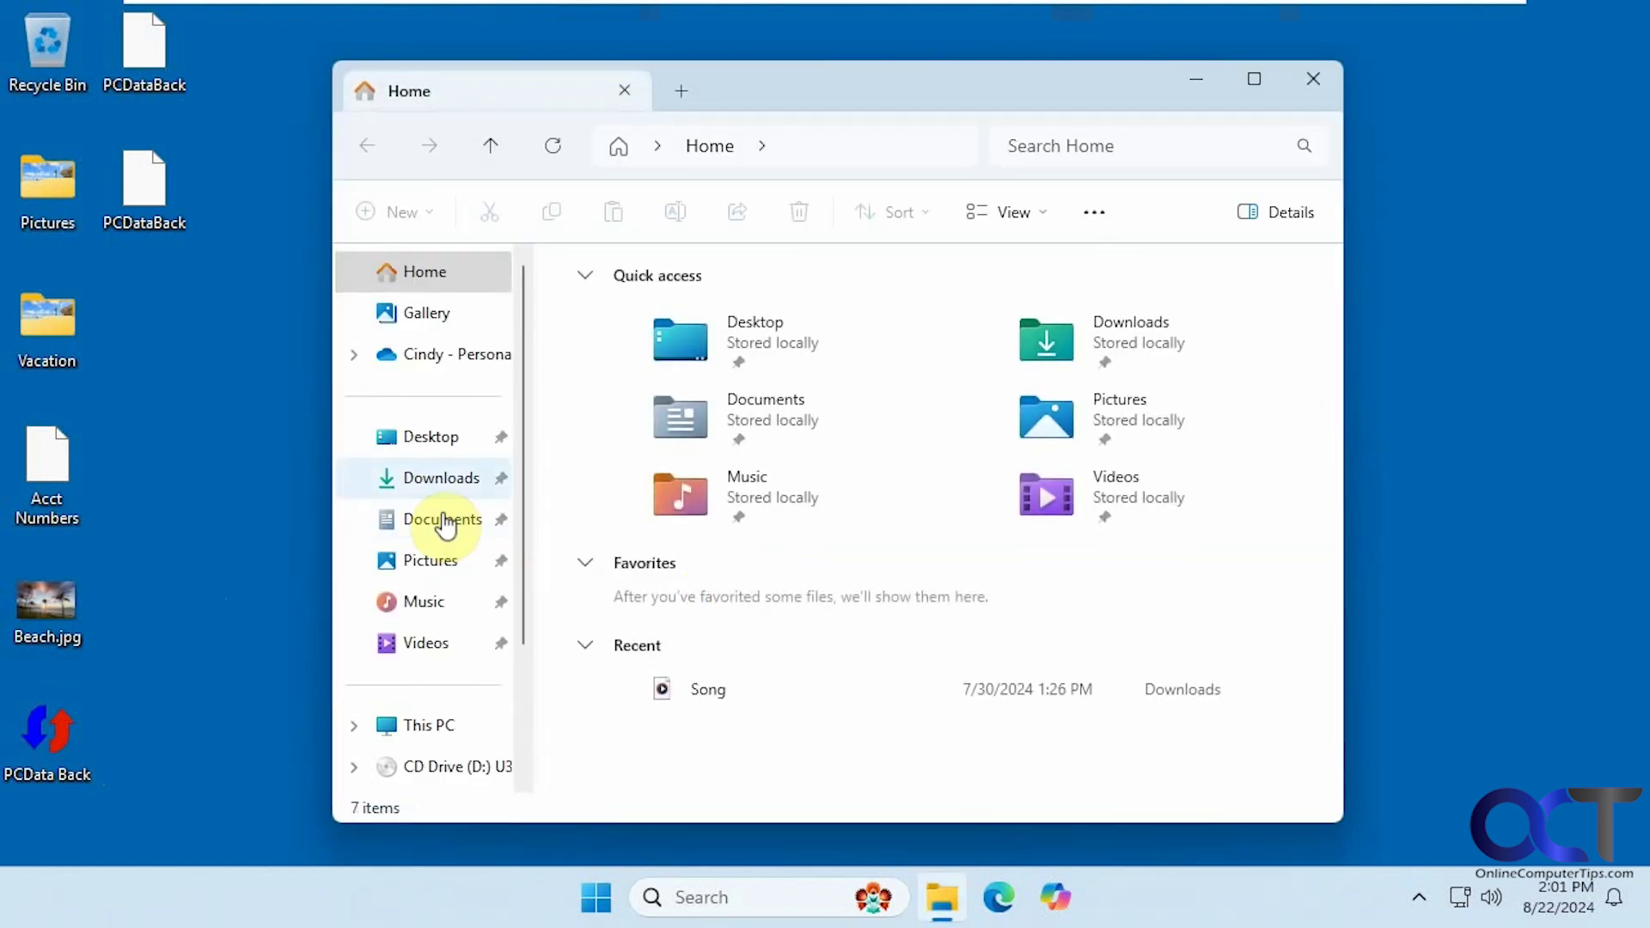
left_click(436, 521)
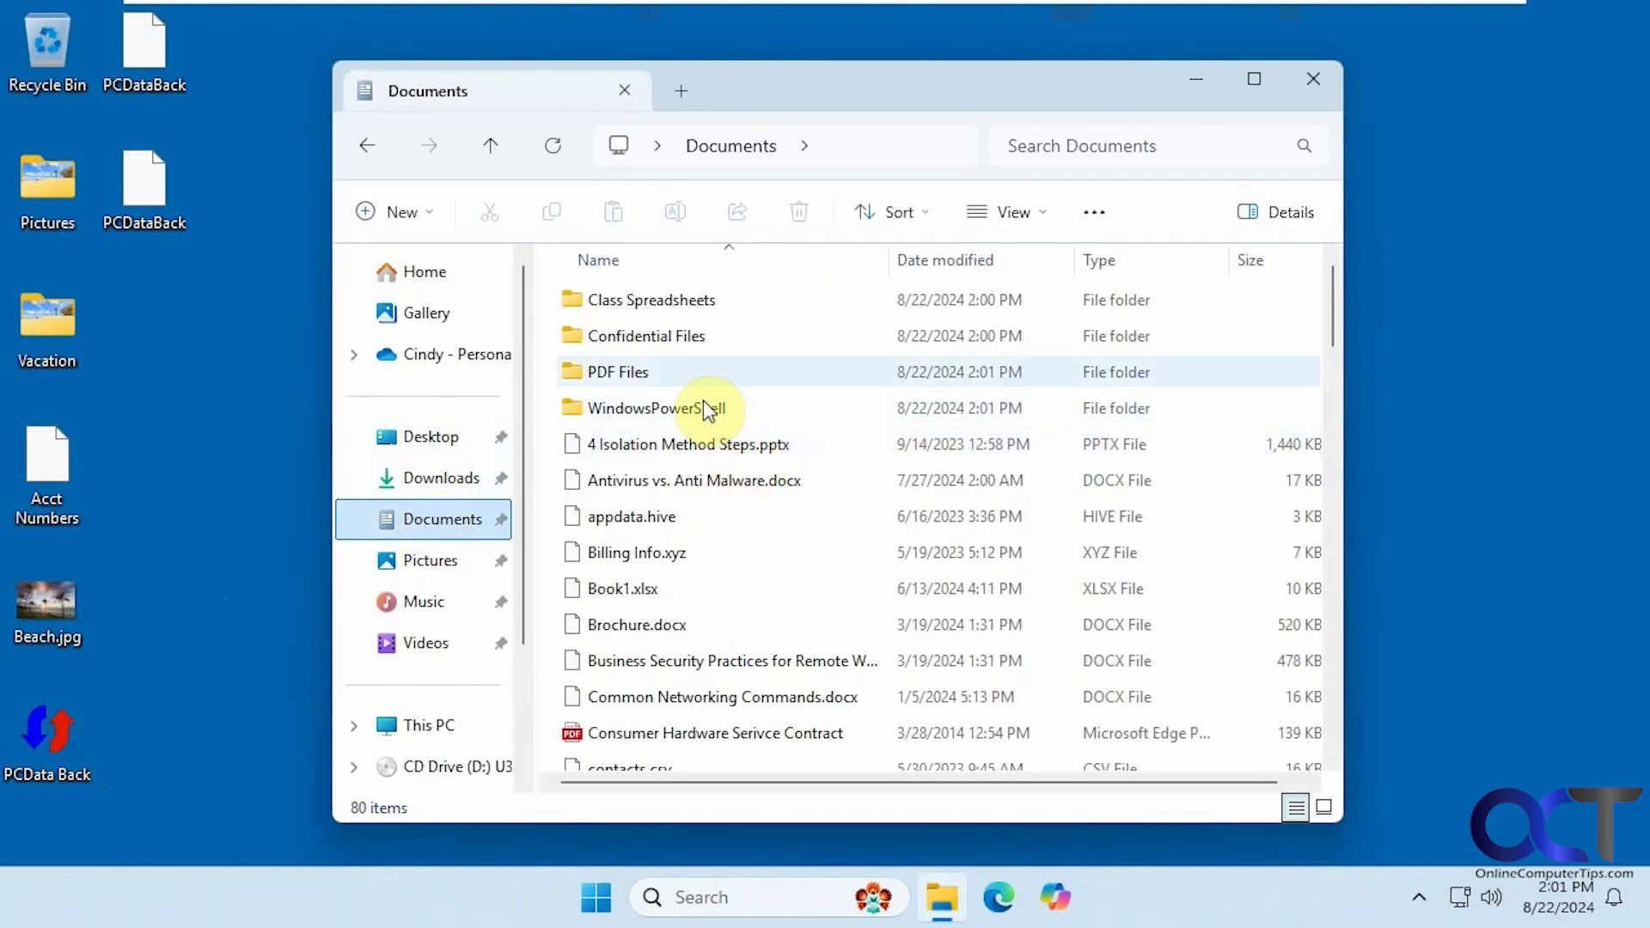
double_click(644, 371)
left_click(372, 147)
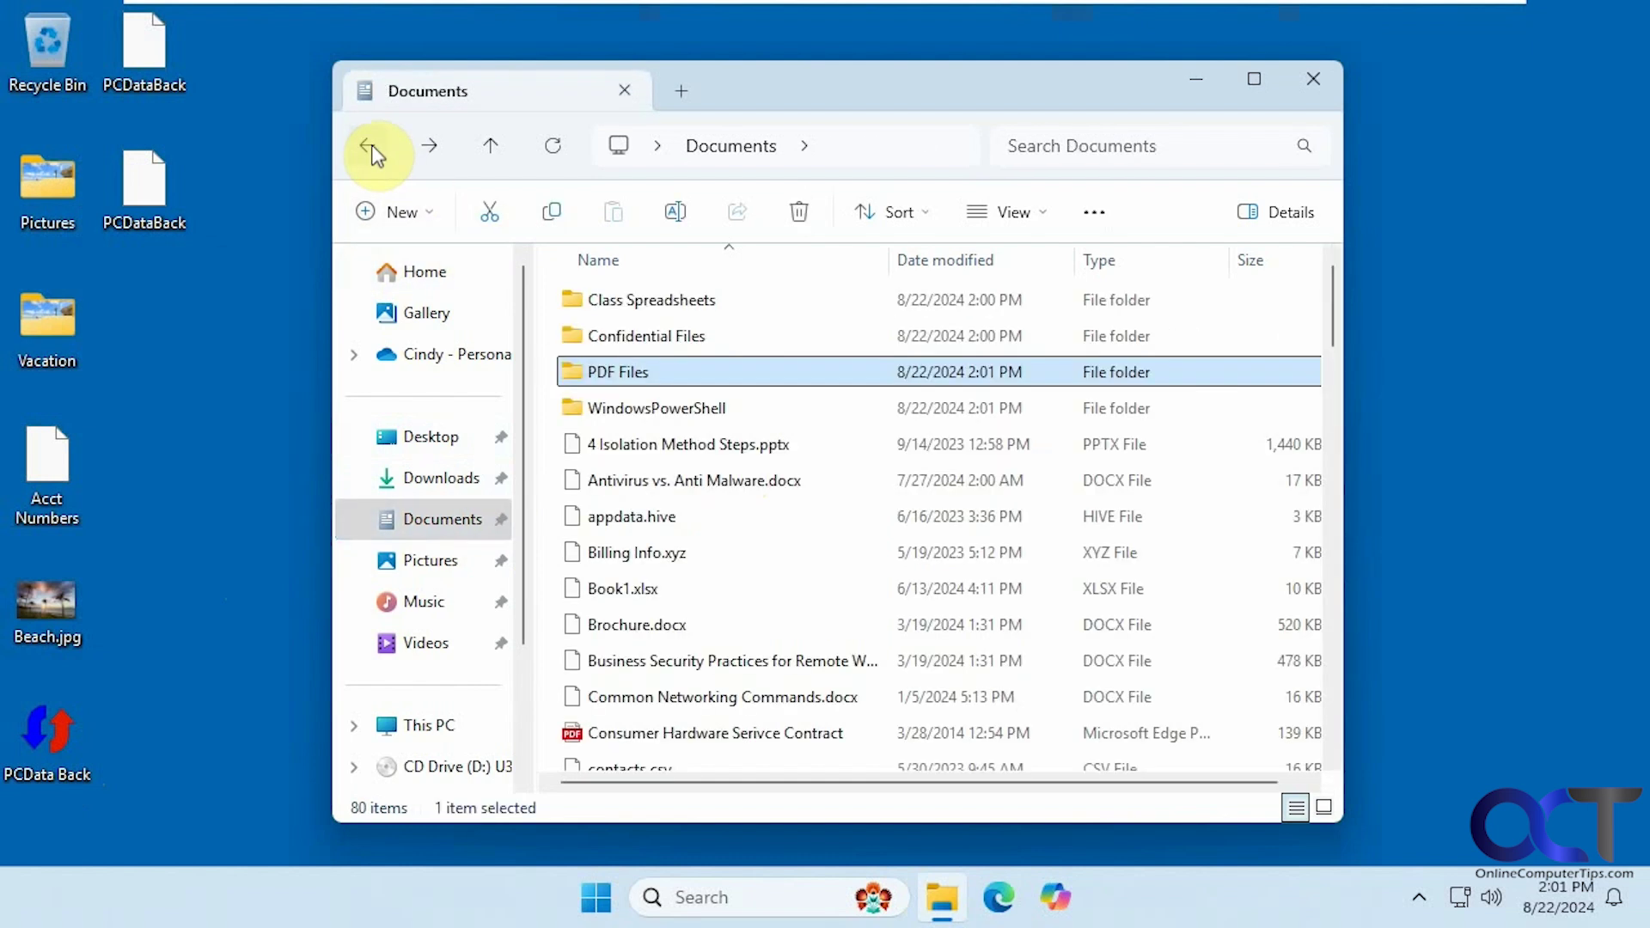
left_click(425, 563)
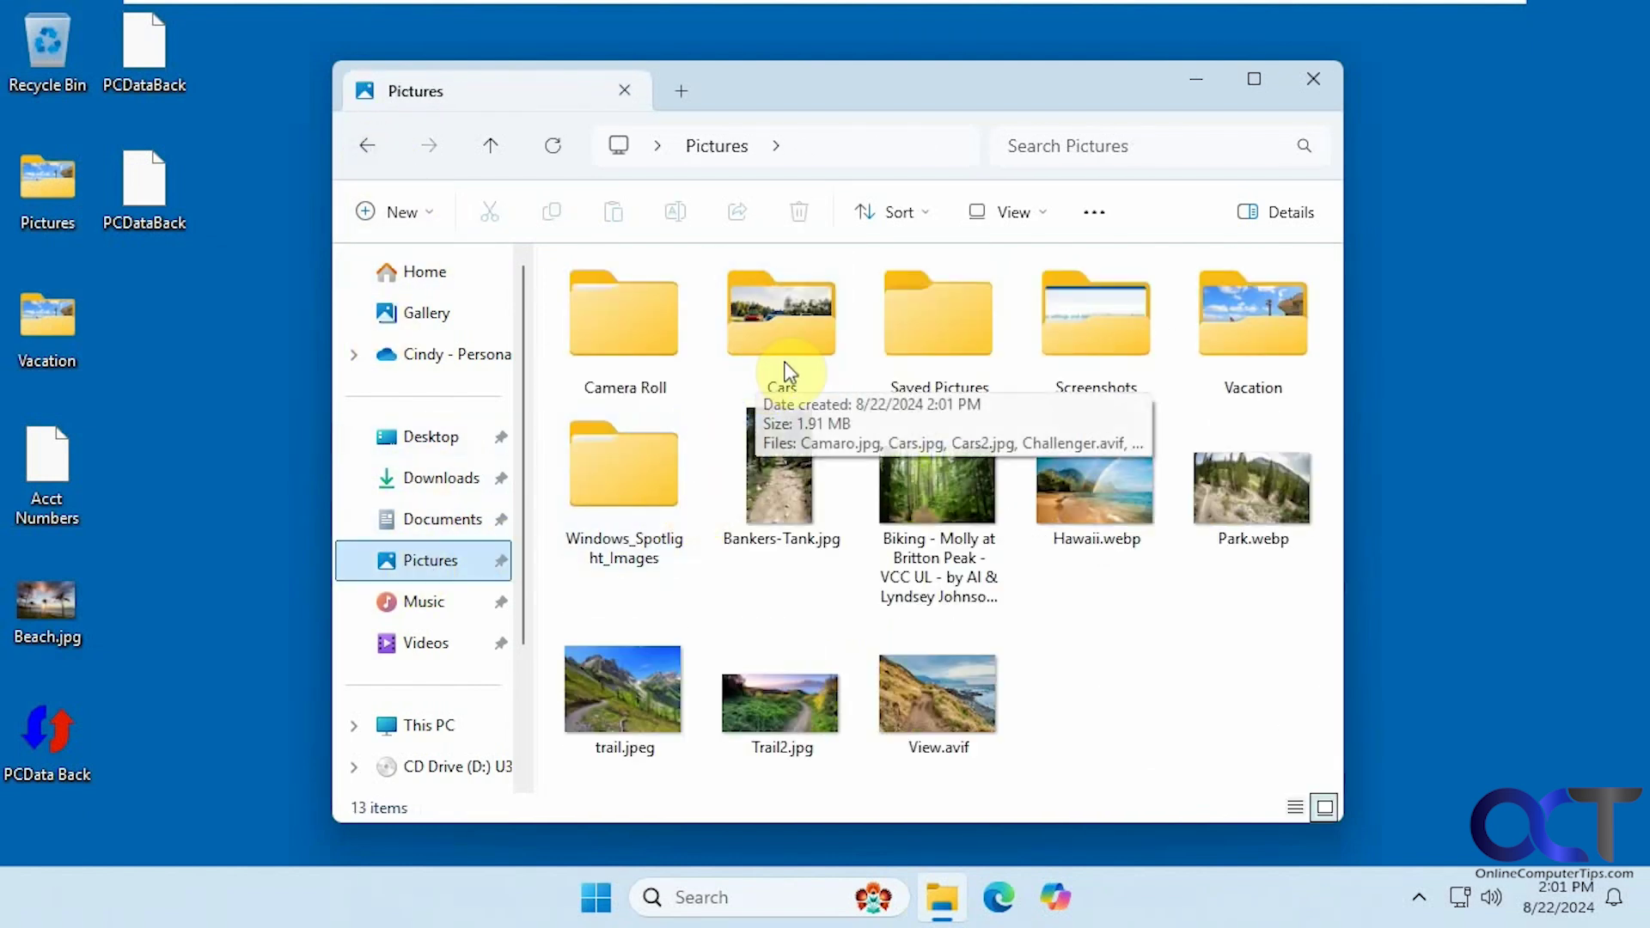
left_click(1313, 78)
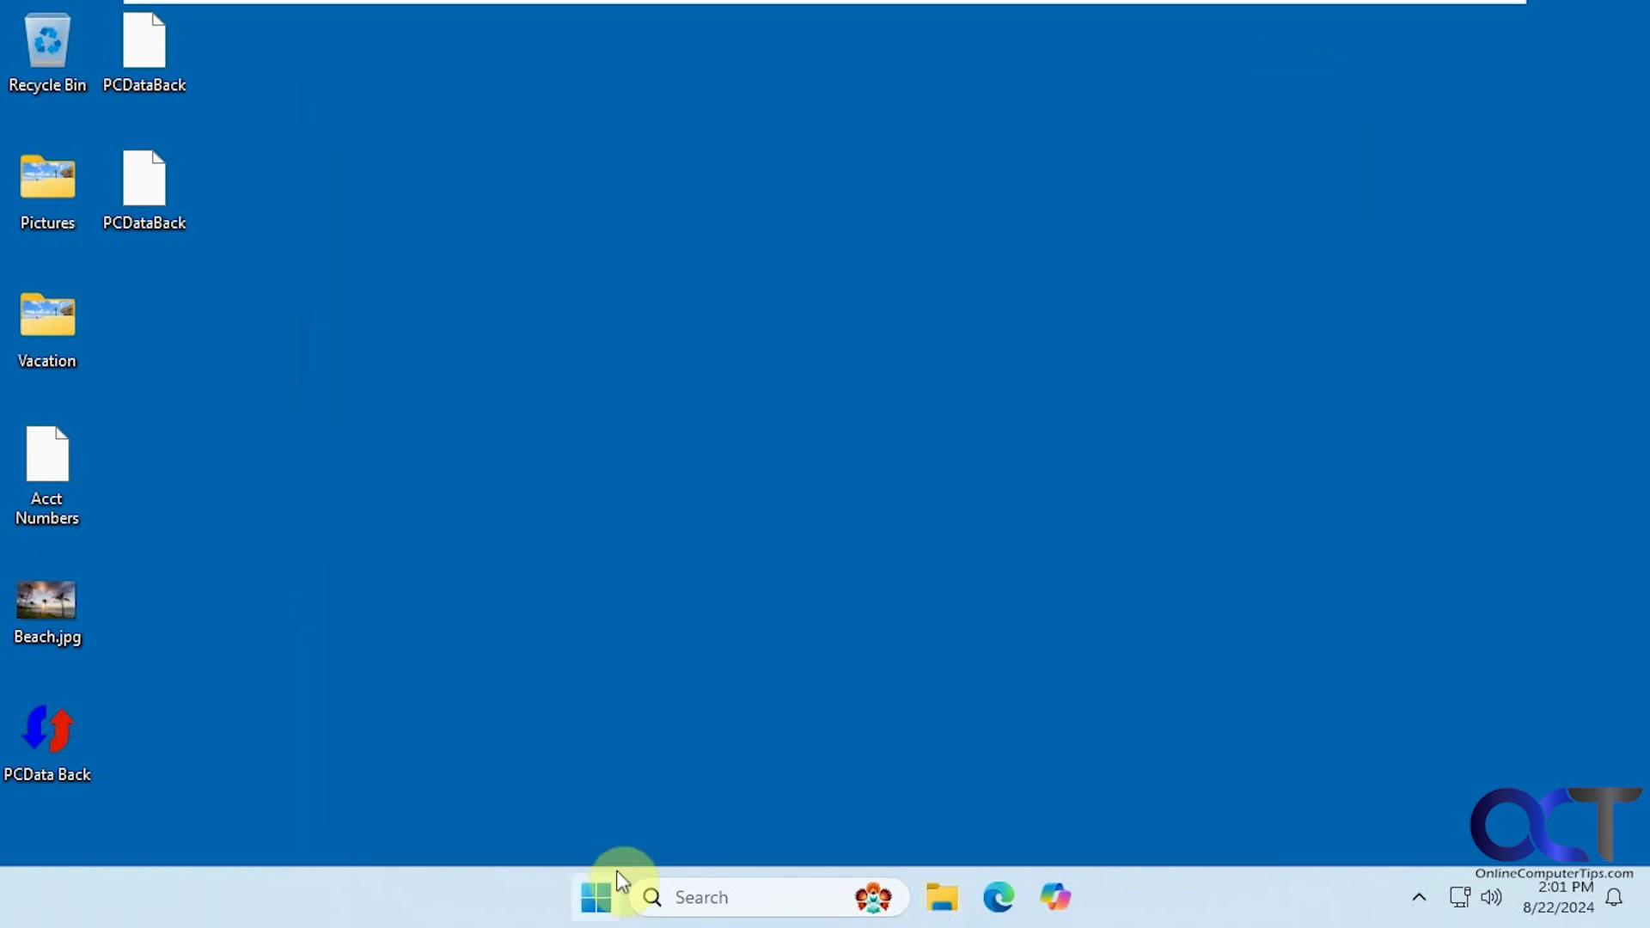
- Switch back to the source account with its PIN and close Start to reveal PCData Back
left_click(619, 883)
left_click(604, 803)
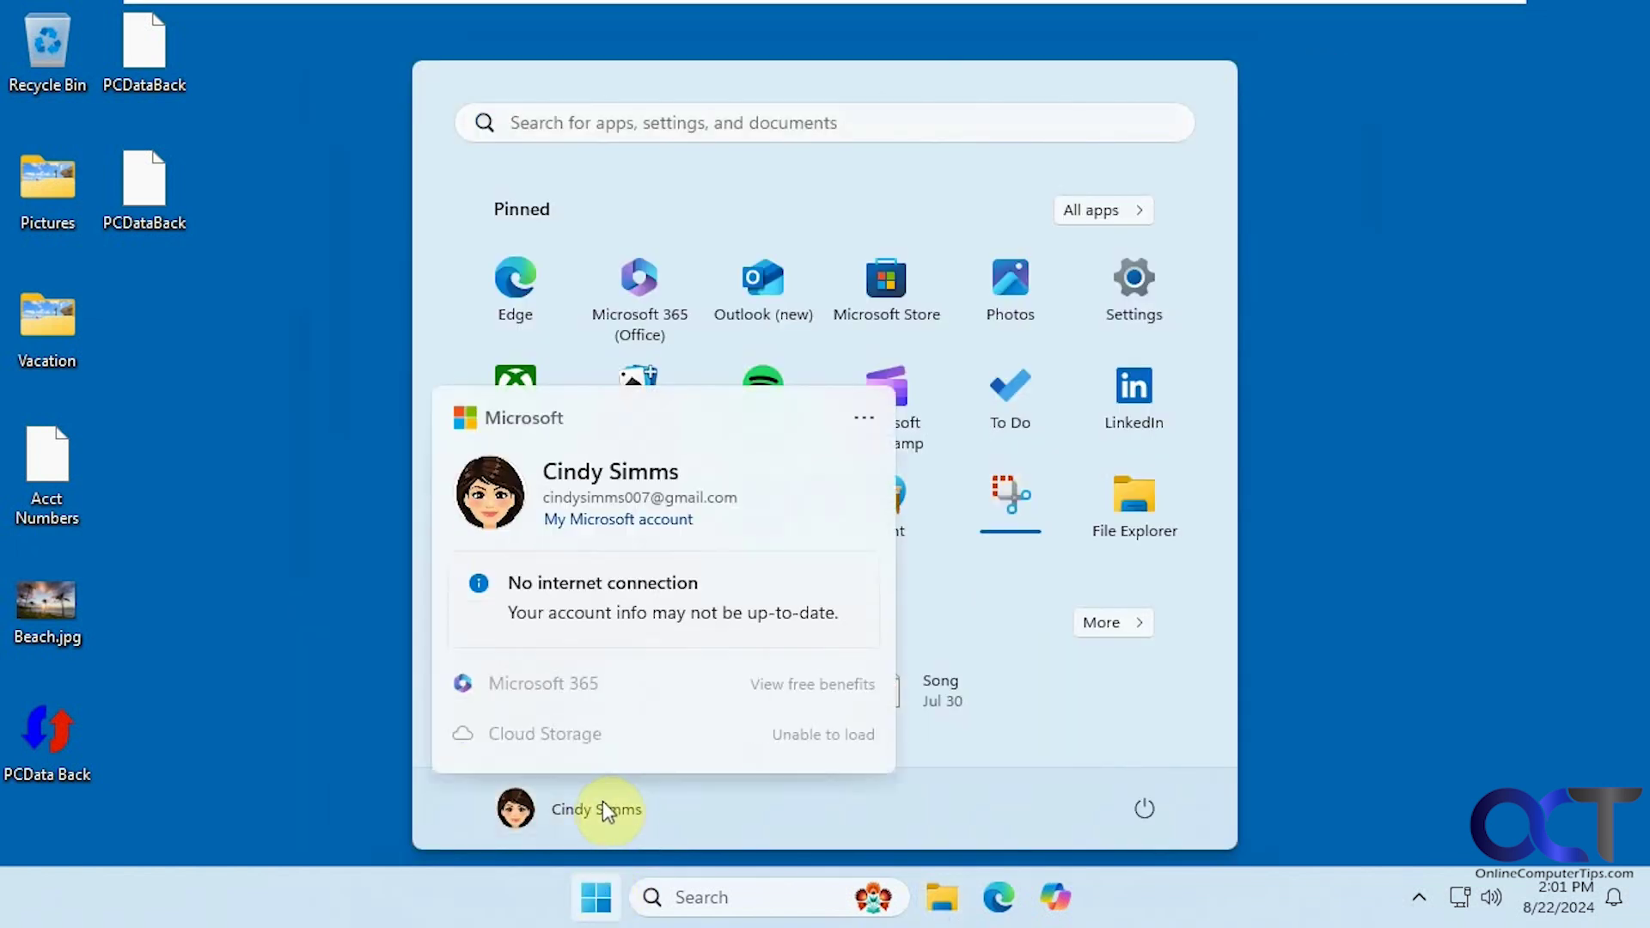
left_click(864, 418)
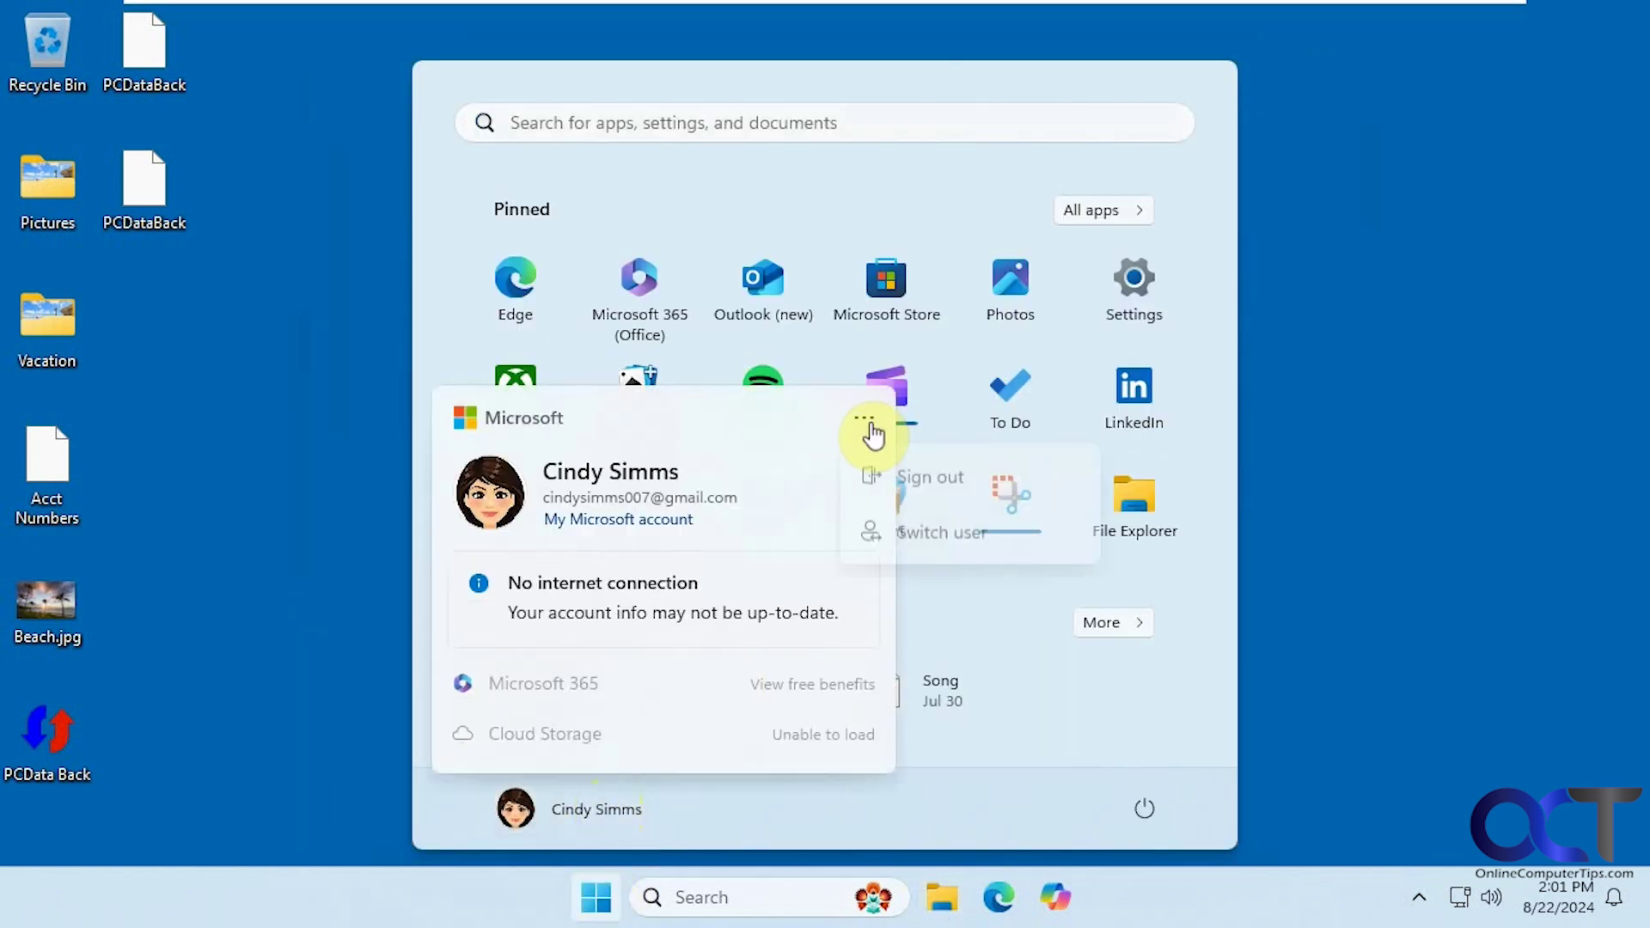
left_click(912, 535)
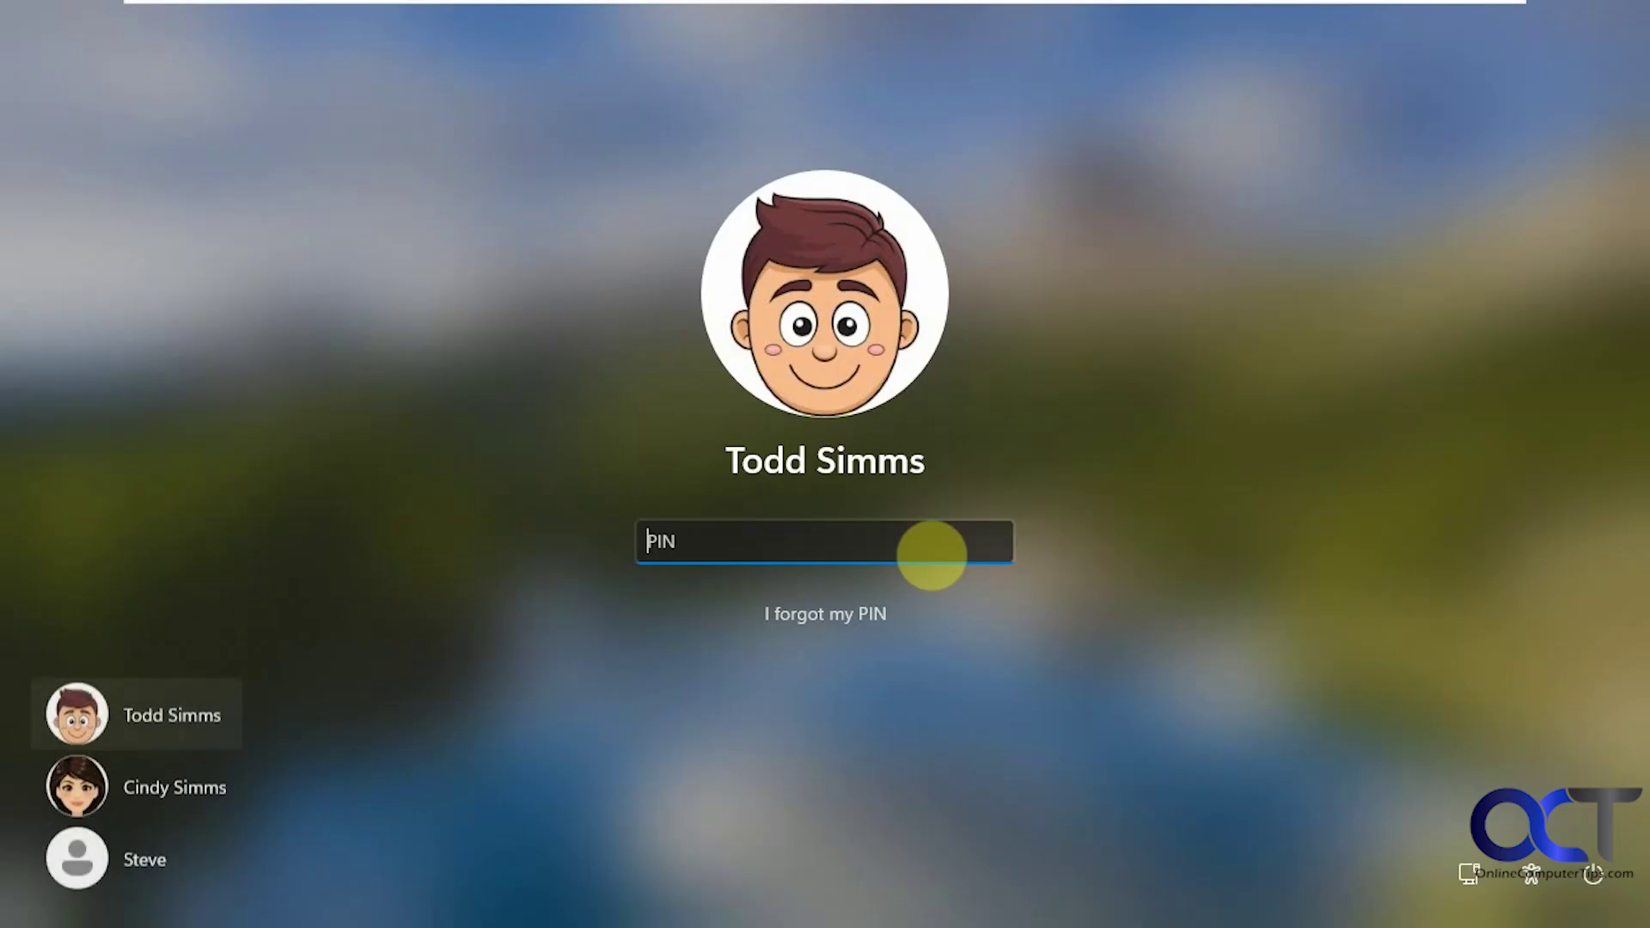
type("••••")
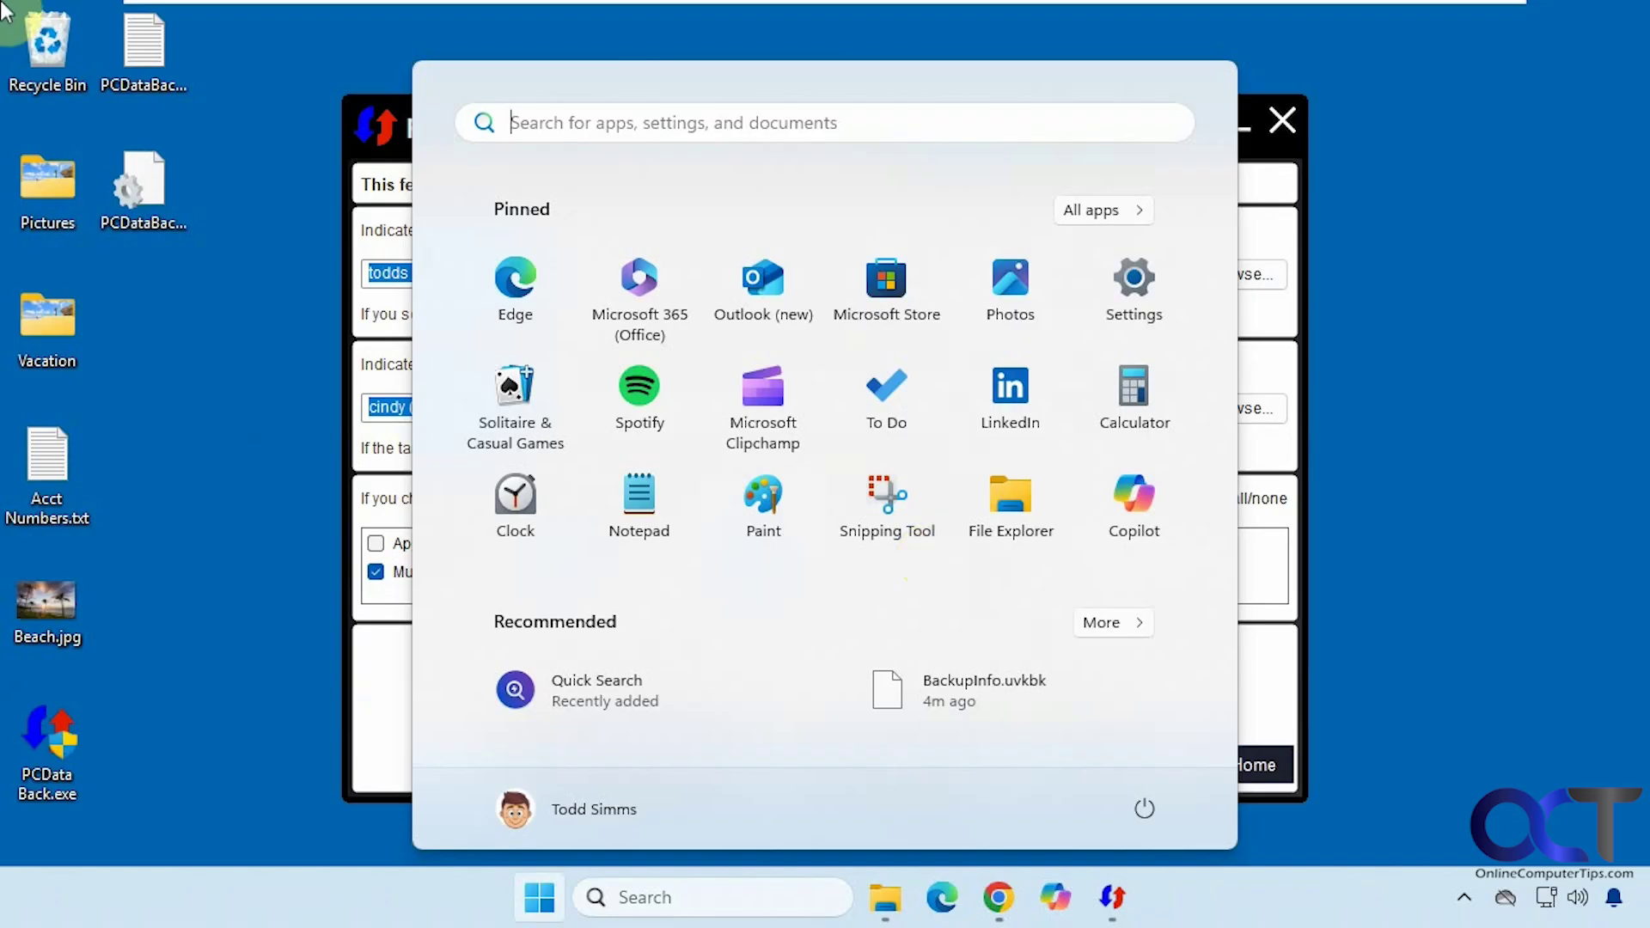
left_click(1475, 447)
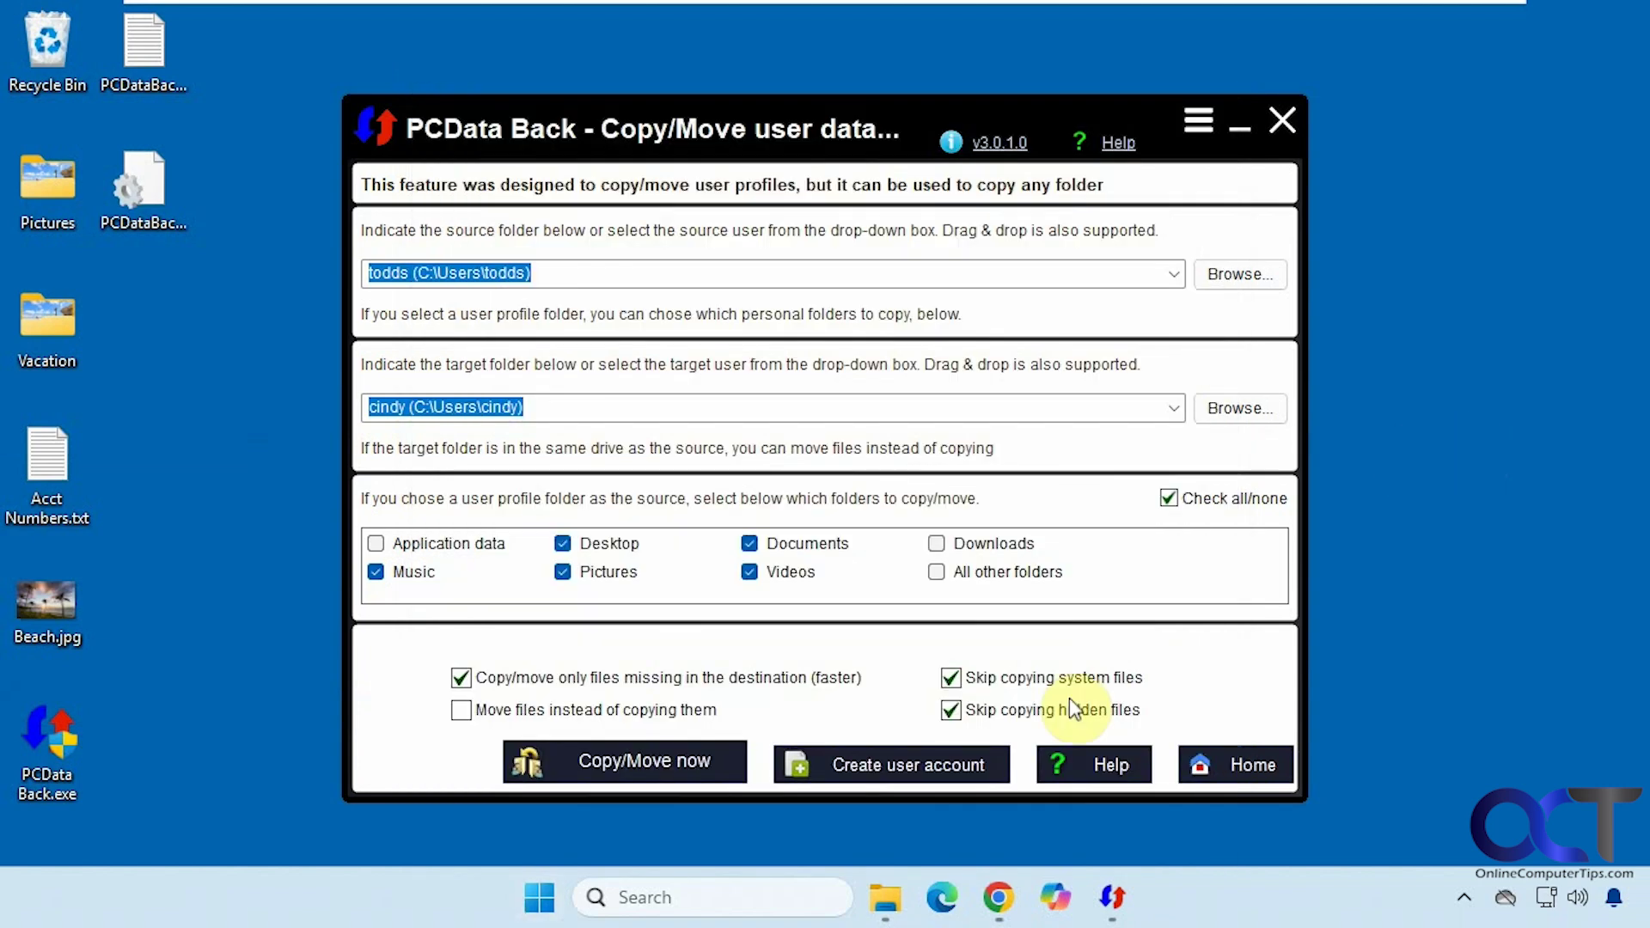
- Go Home from the Copy/Move user data page to PCData Back's main screen
left_click(1216, 763)
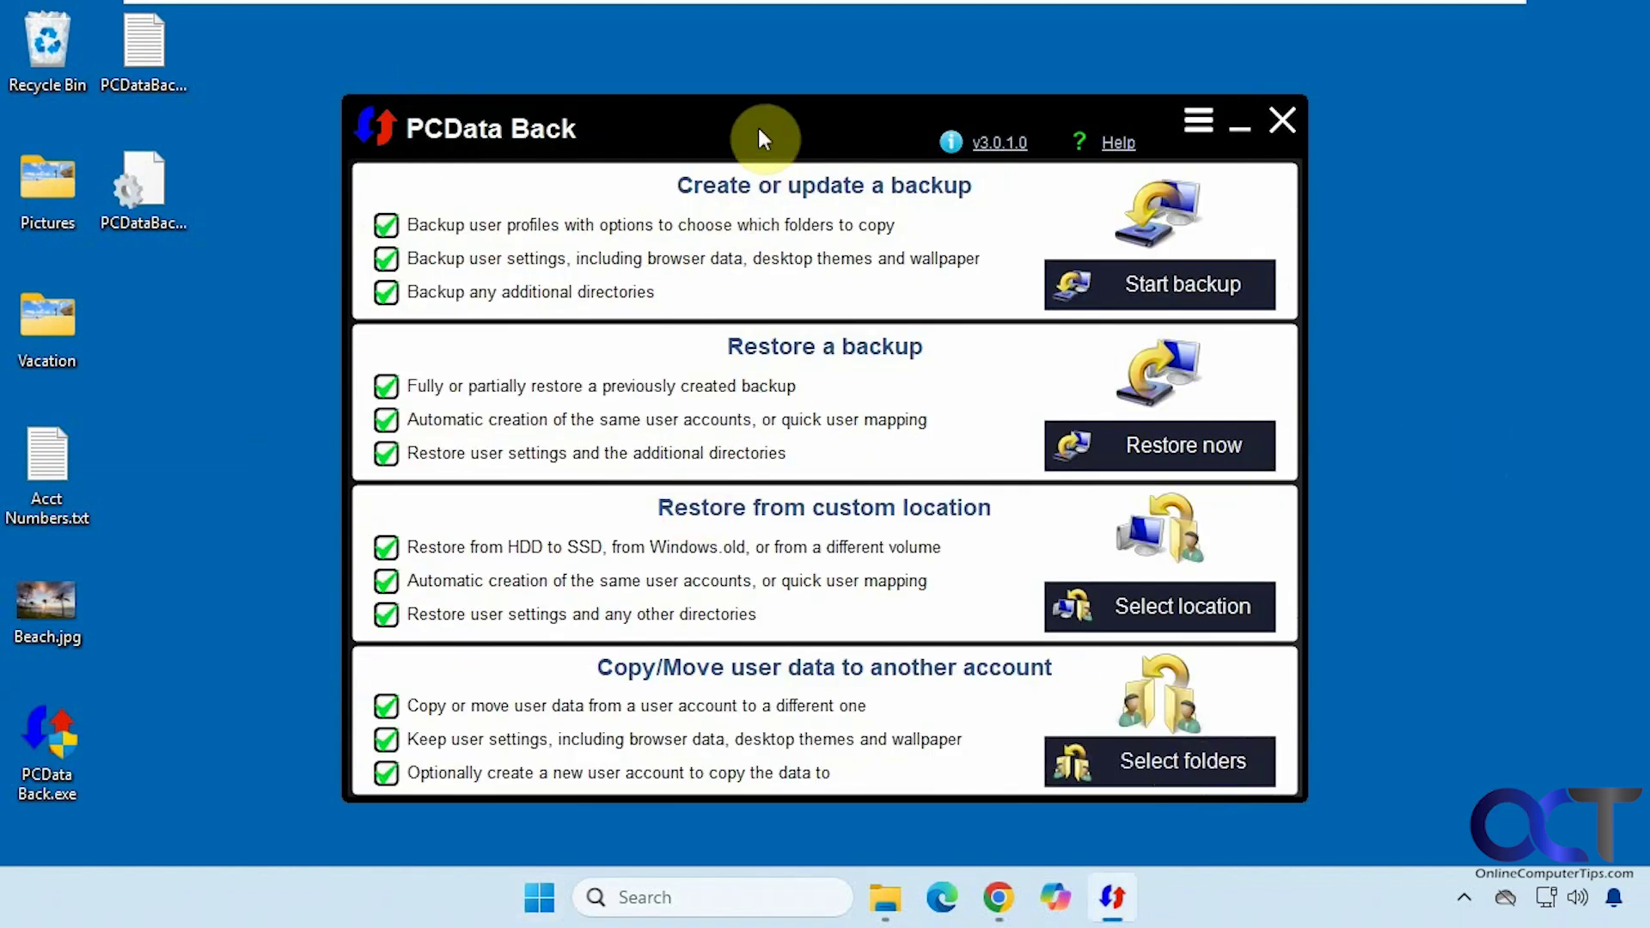